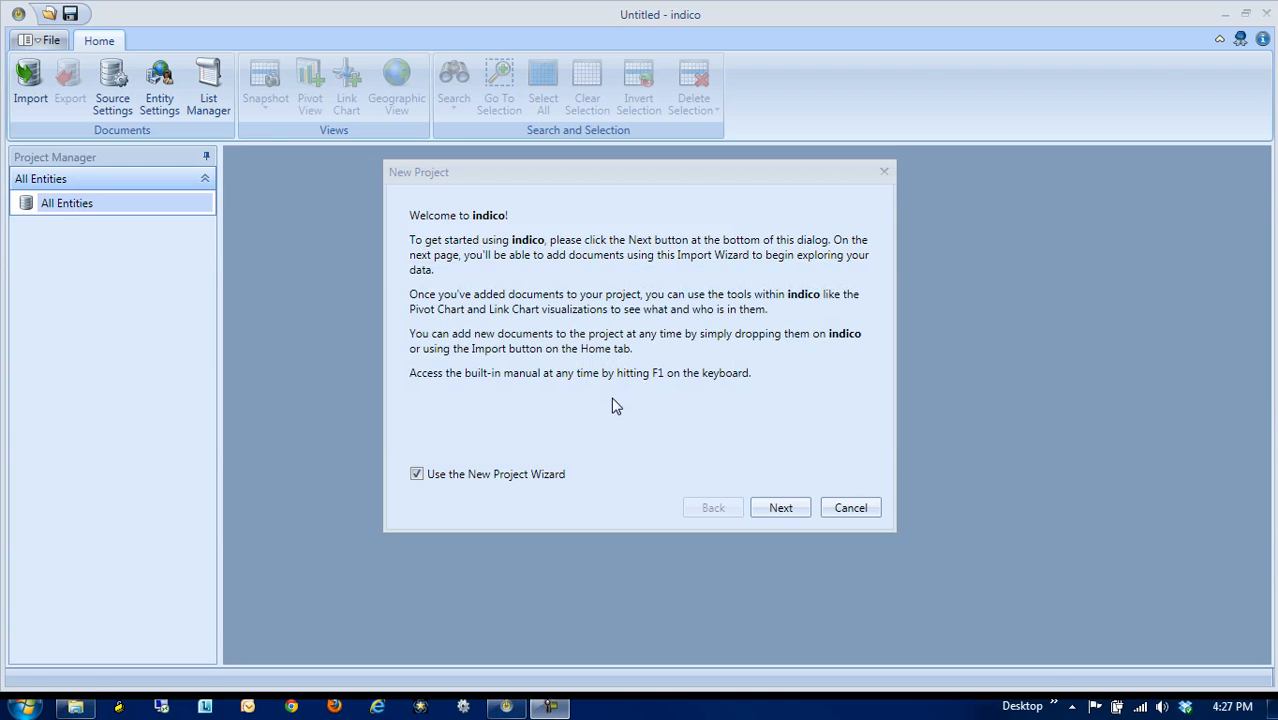
# Complete the new project setup with all entity lists loaded, importing the stratfor folder and NSF Grant sample pull(M).xlsx
pyautogui.click(692, 370)
pyautogui.click(776, 506)
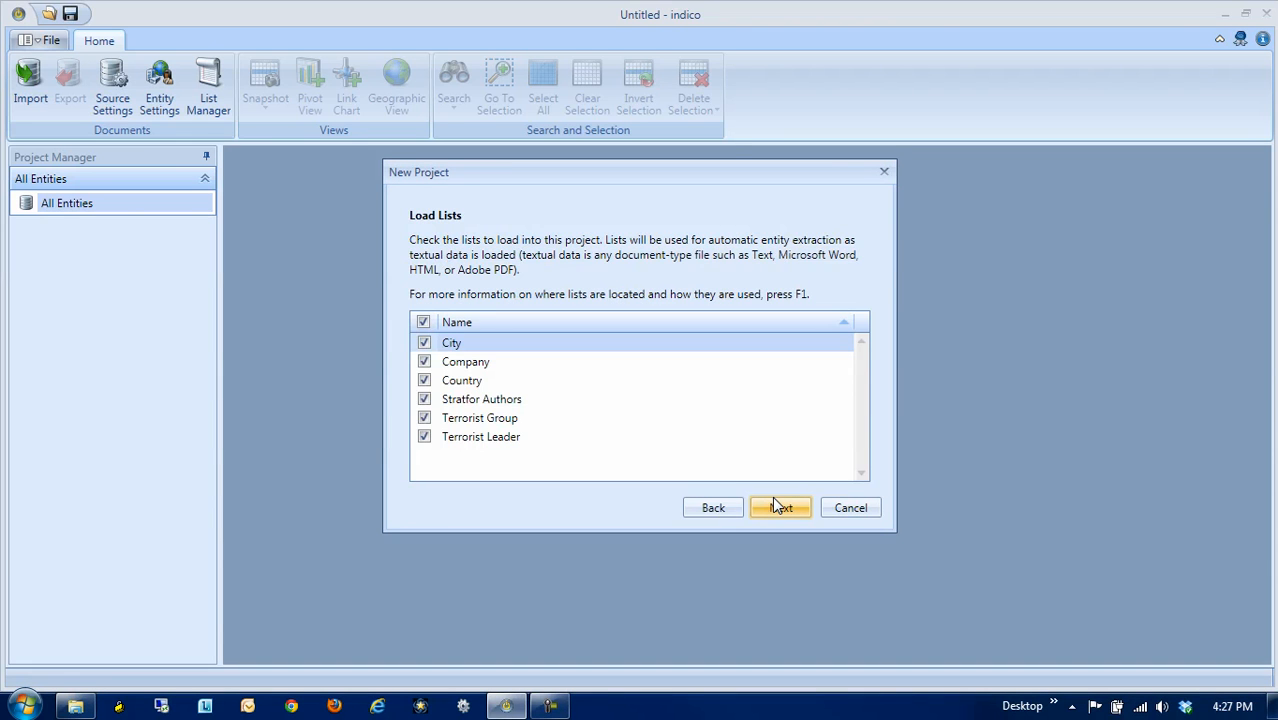
pyautogui.click(786, 507)
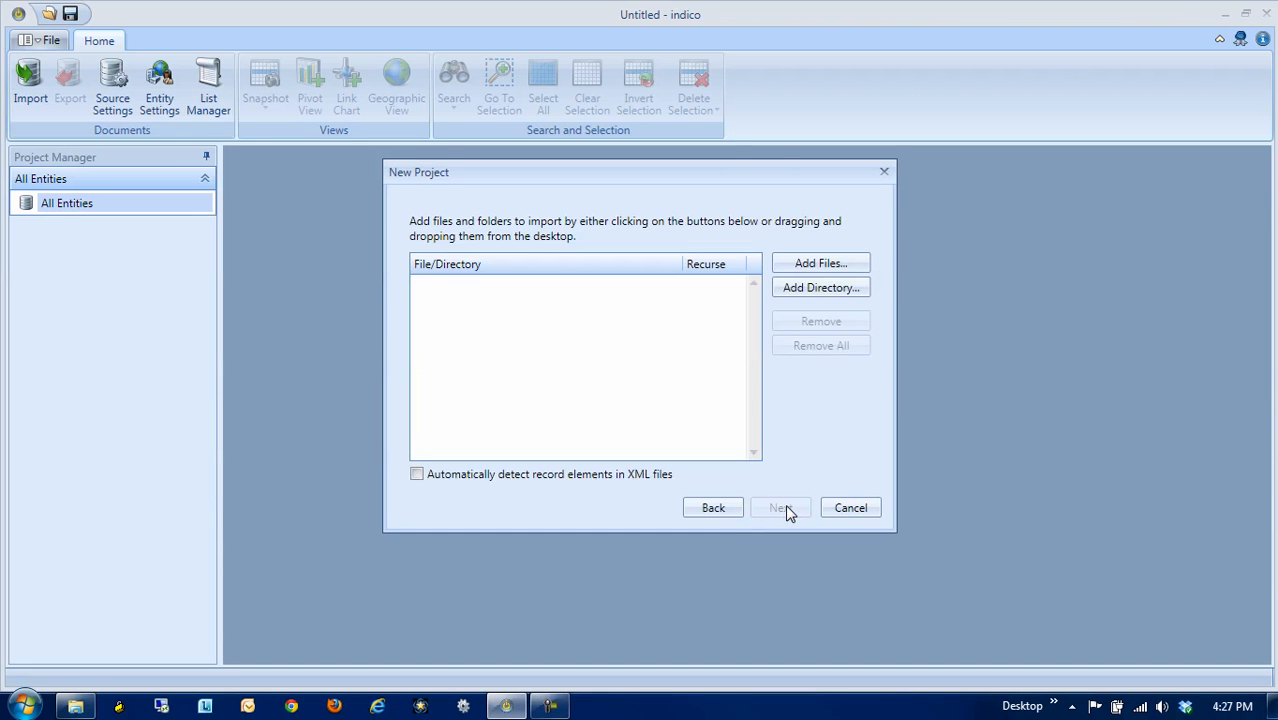
pyautogui.click(75, 706)
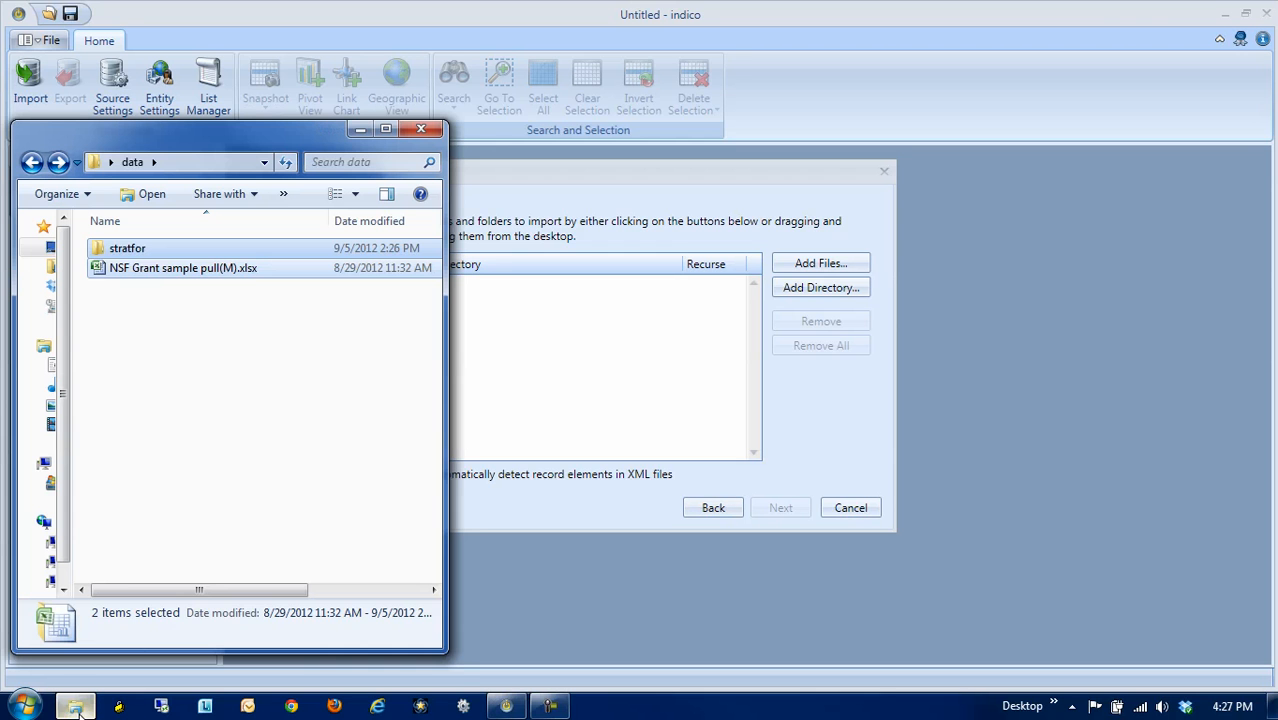
pyautogui.moveTo(165, 270); pyautogui.dragTo(559, 426)
pyautogui.click(559, 426)
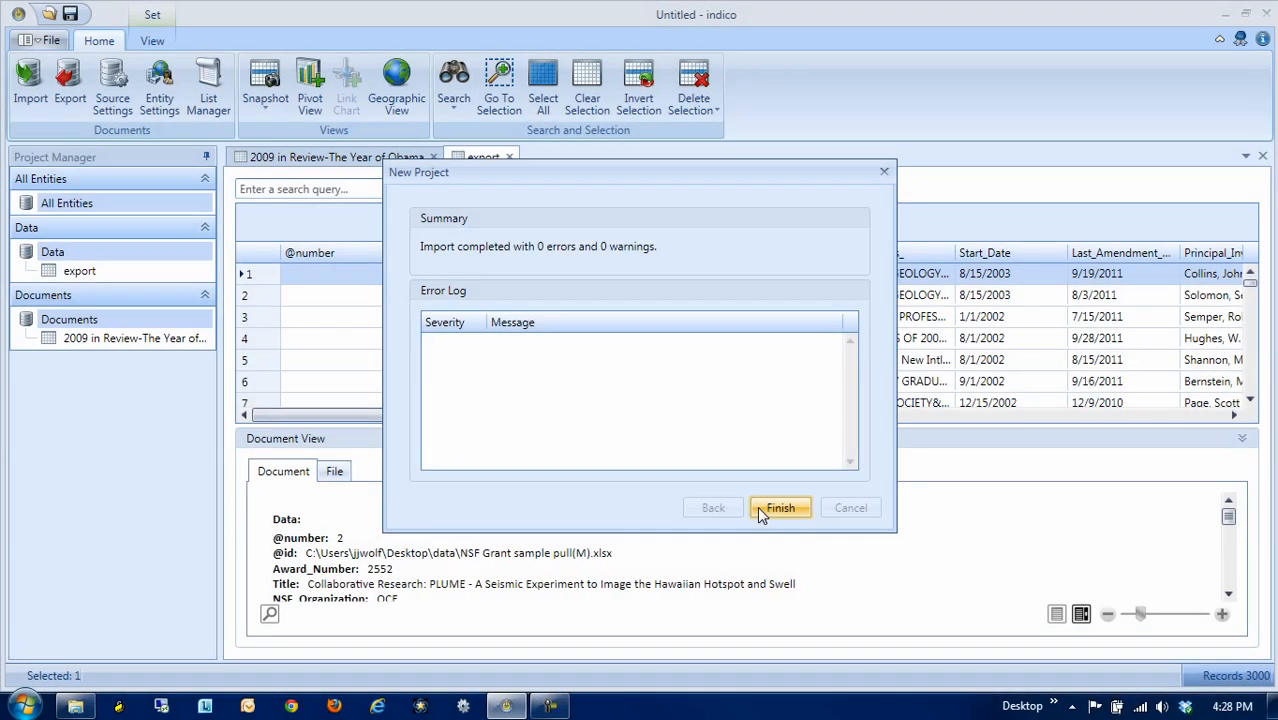
pyautogui.click(759, 507)
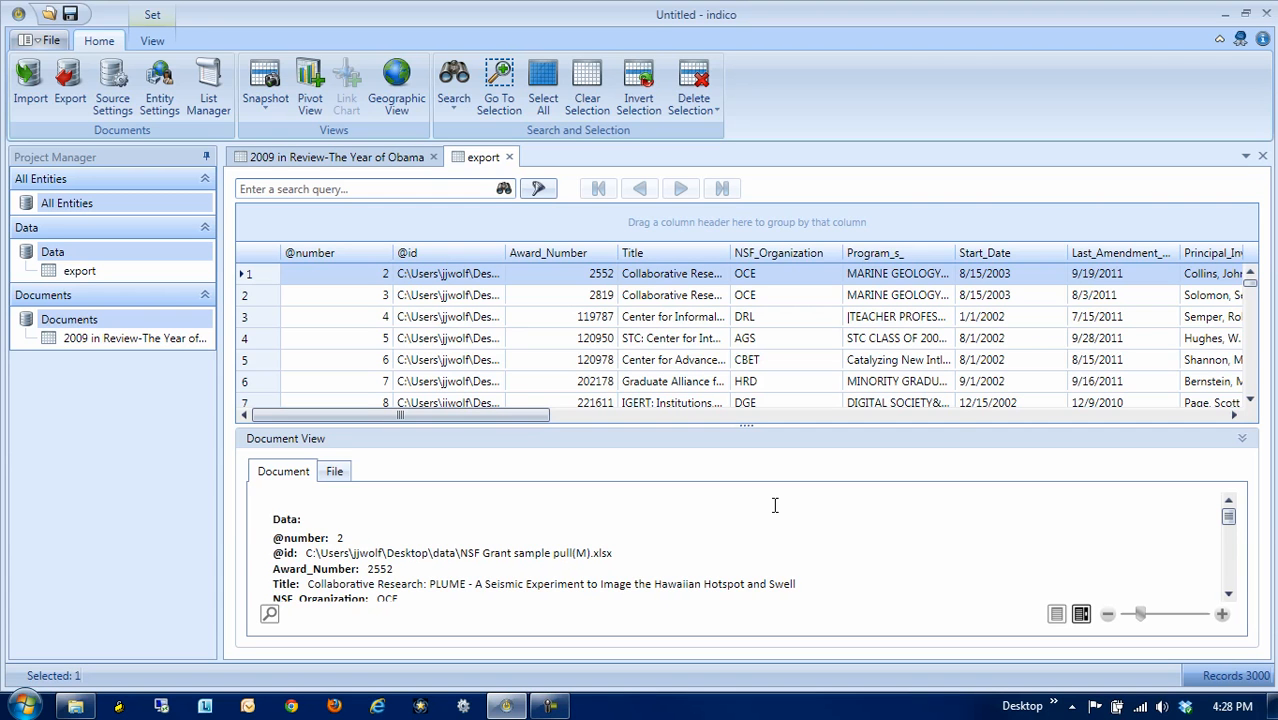
# Open the All Entities source and create a snapshot of all its entities under the default name
pyautogui.scroll(-5, 793, 523)
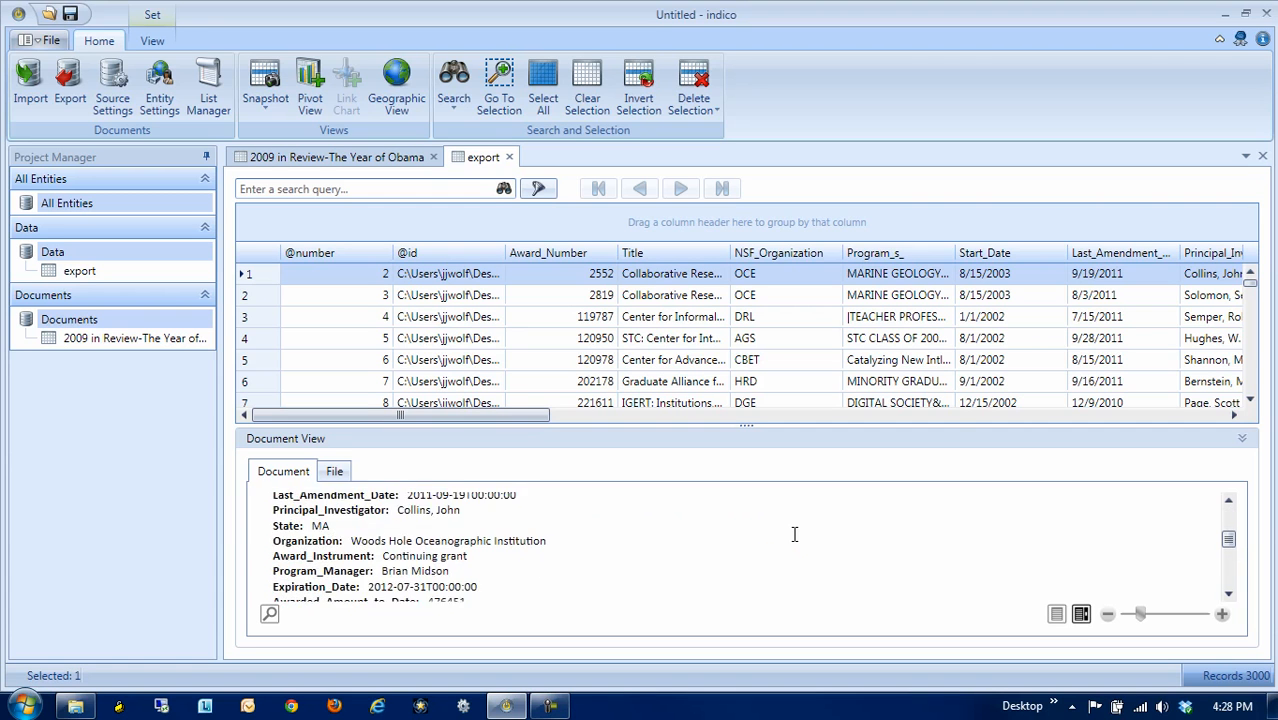
pyautogui.scroll(-1, 789, 534)
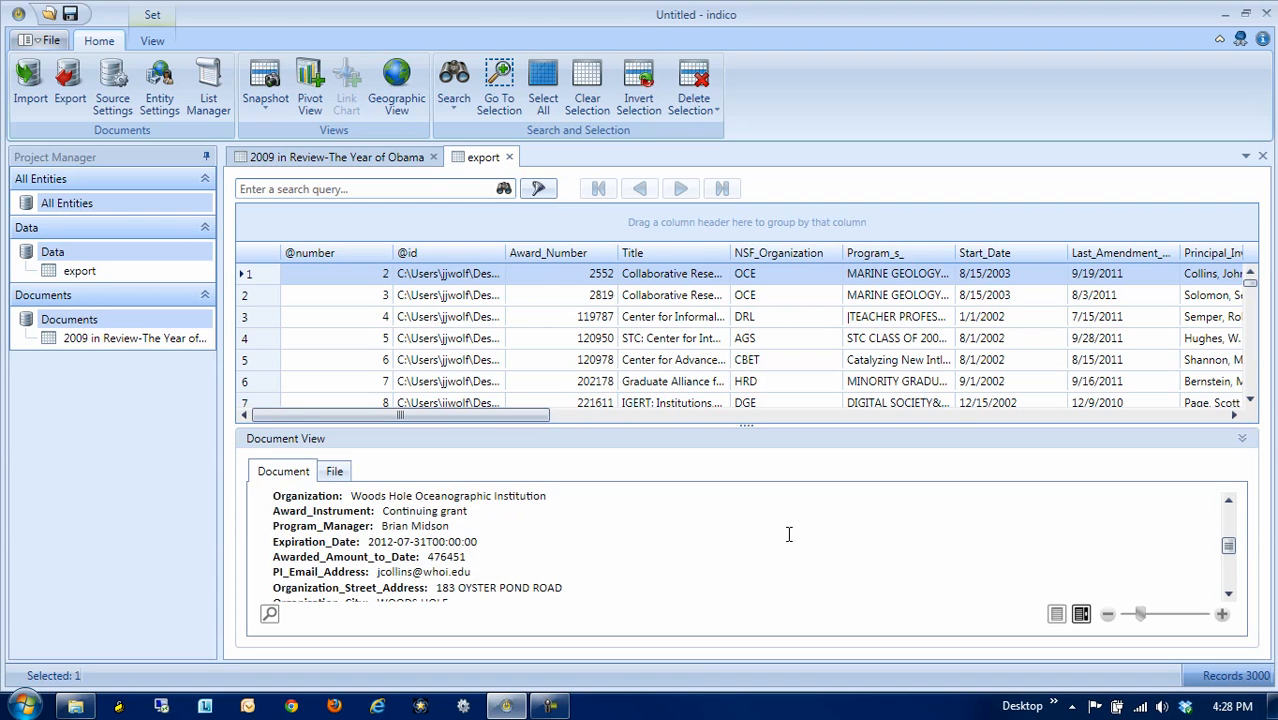
pyautogui.doubleClick(88, 199)
pyautogui.click(266, 100)
pyautogui.click(251, 153)
pyautogui.press('Return')
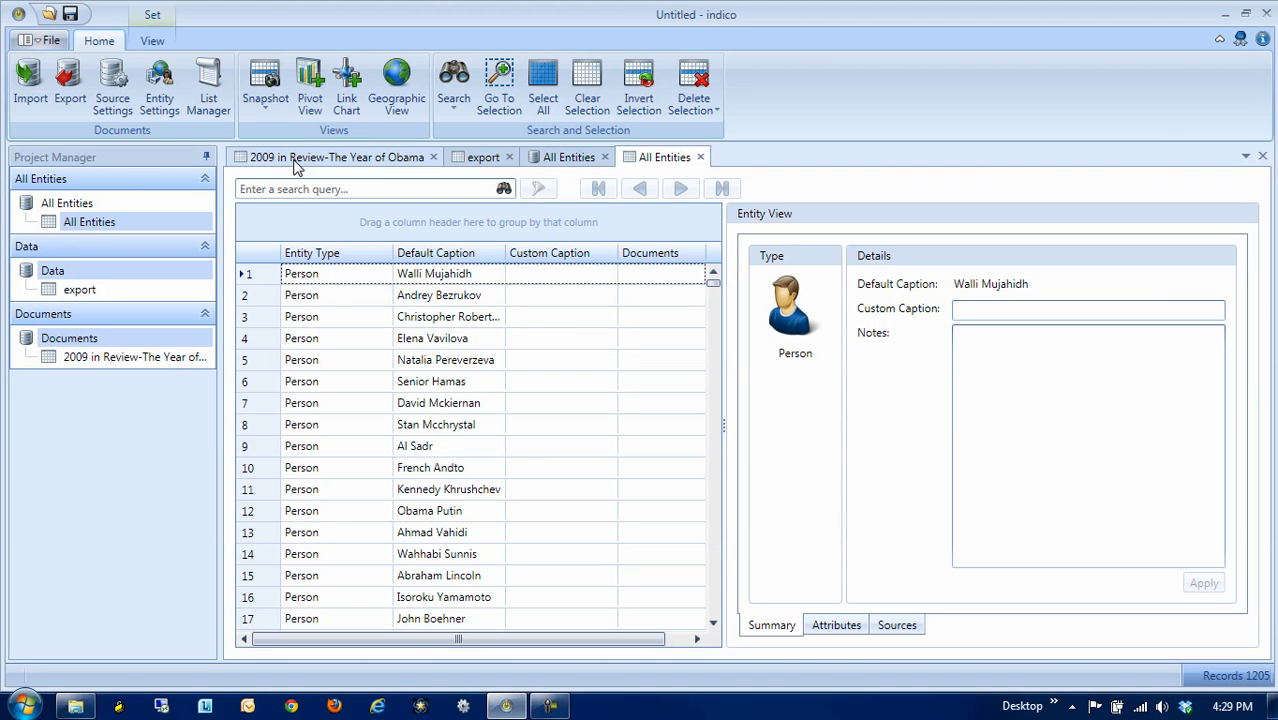
# Create a link chart from the All Entities snapshot and color its nodes by the Betweenness metric
pyautogui.click(343, 98)
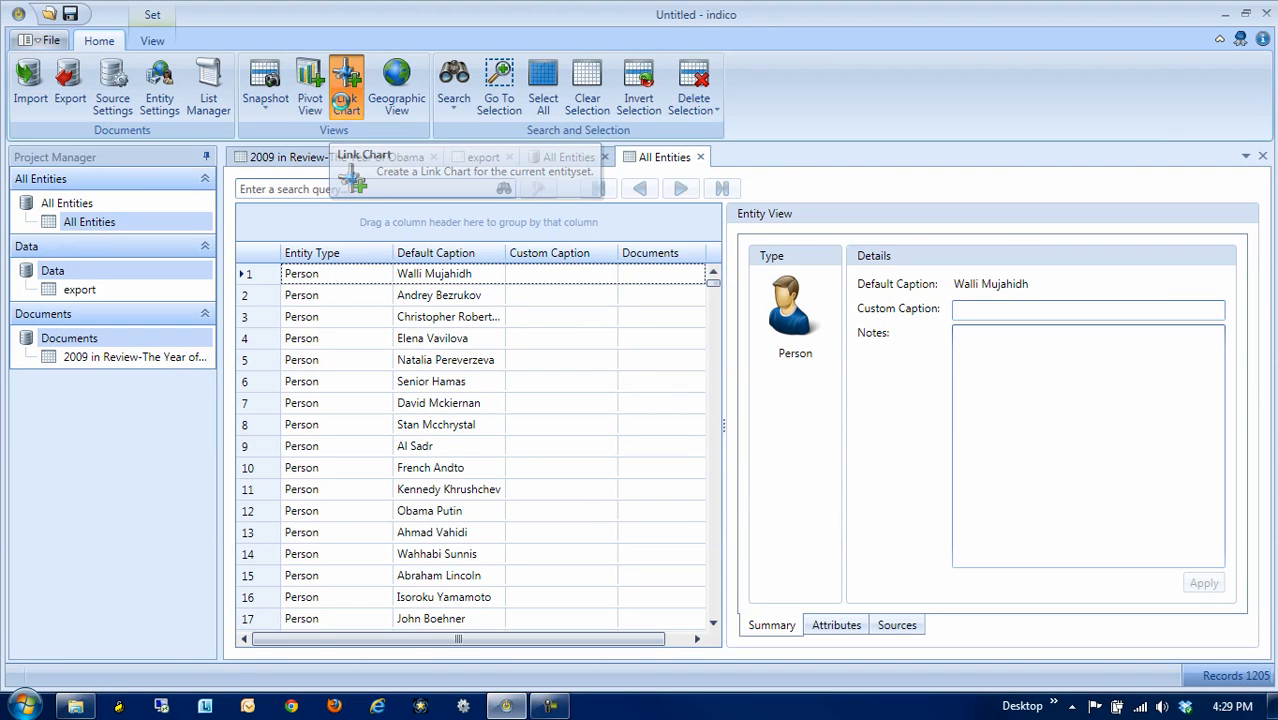
pyautogui.click(166, 44)
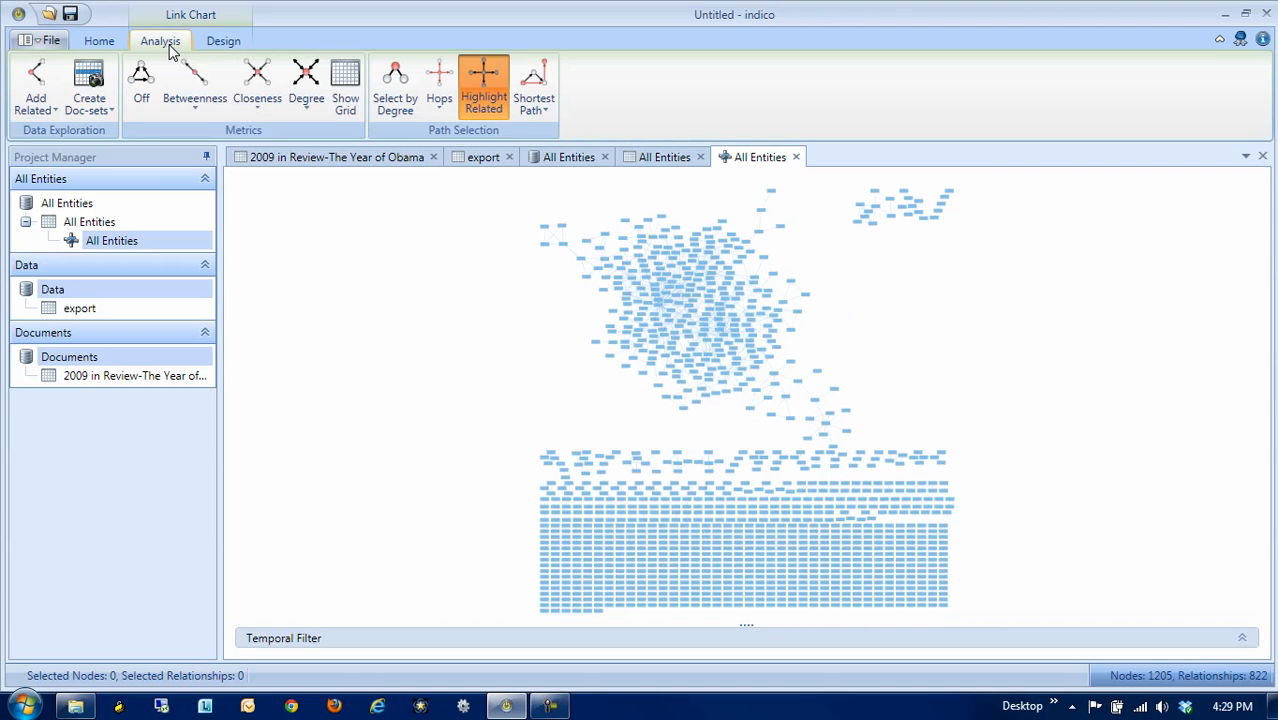
pyautogui.click(192, 67)
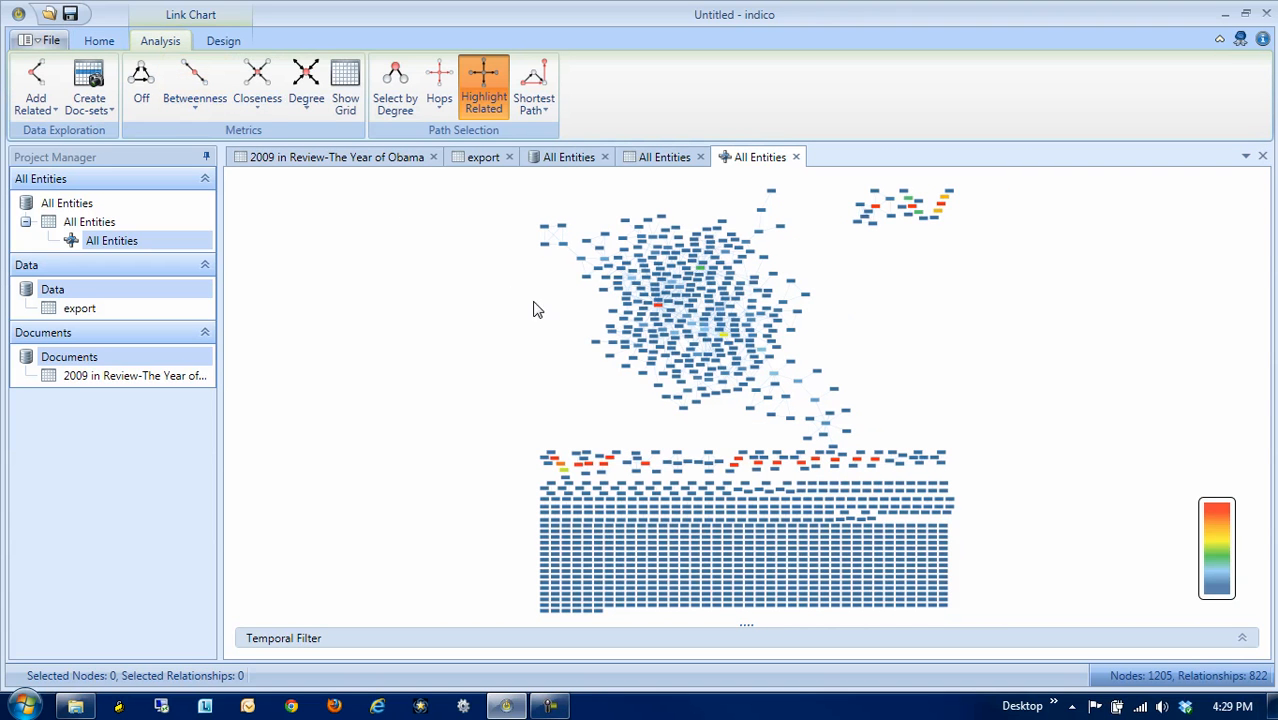
# Find the shortest path between the Mohammed Atef and Mustafa Tlass nodes in the link chart
pyautogui.scroll(4, 595, 314)
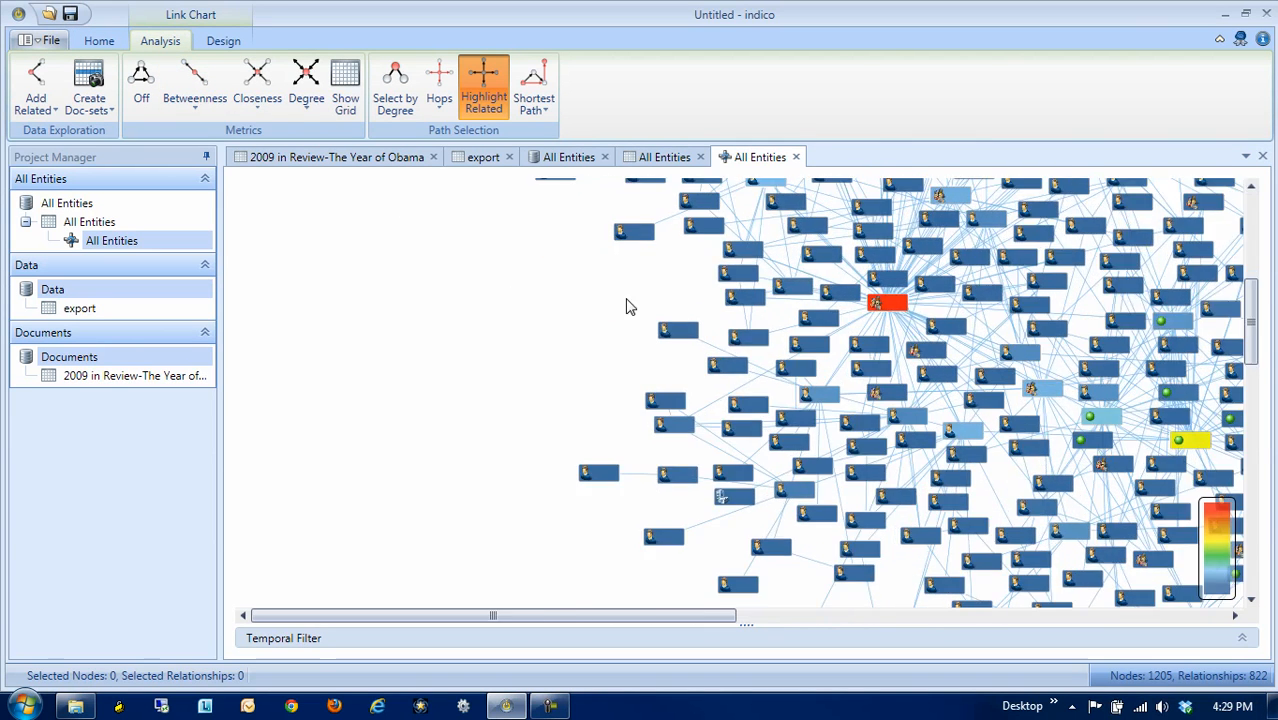
pyautogui.scroll(2, 557, 419)
pyautogui.scroll(3, 557, 419)
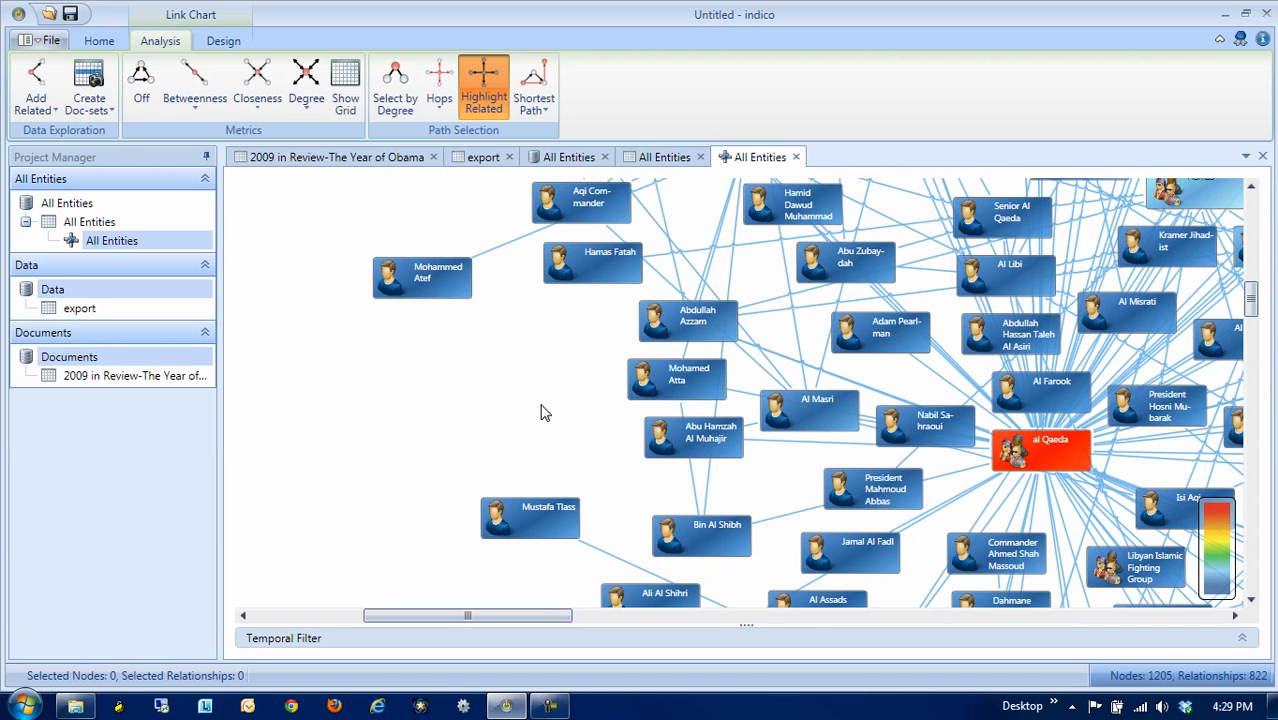
pyautogui.click(474, 288)
pyautogui.keyDown('ctrl'); pyautogui.click(545, 512); pyautogui.keyUp('ctrl')
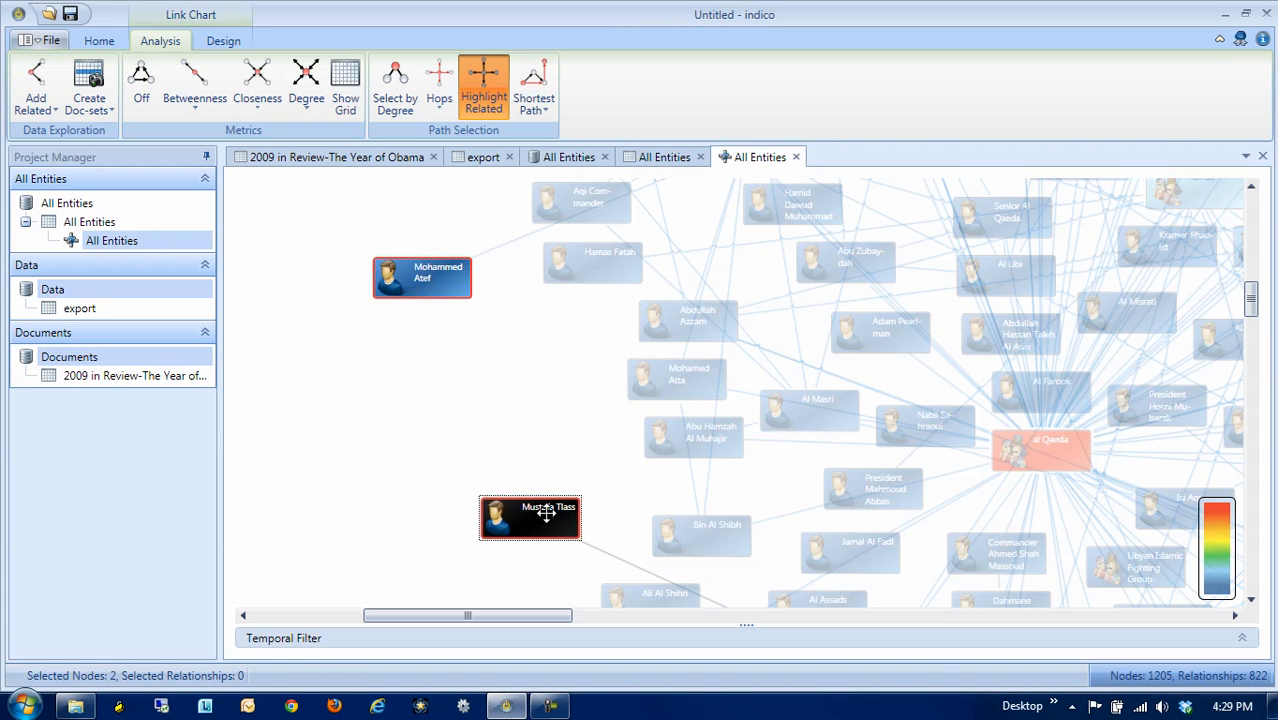
pyautogui.click(537, 85)
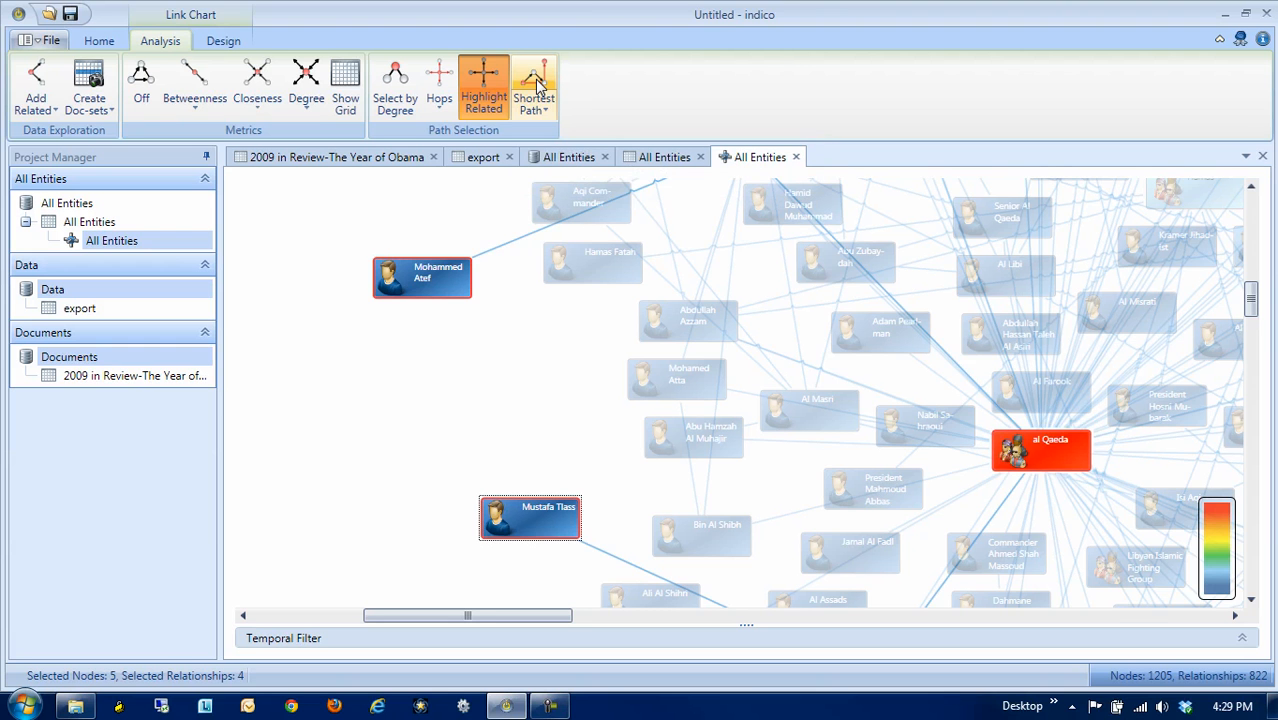
pyautogui.scroll(-3, 512, 352)
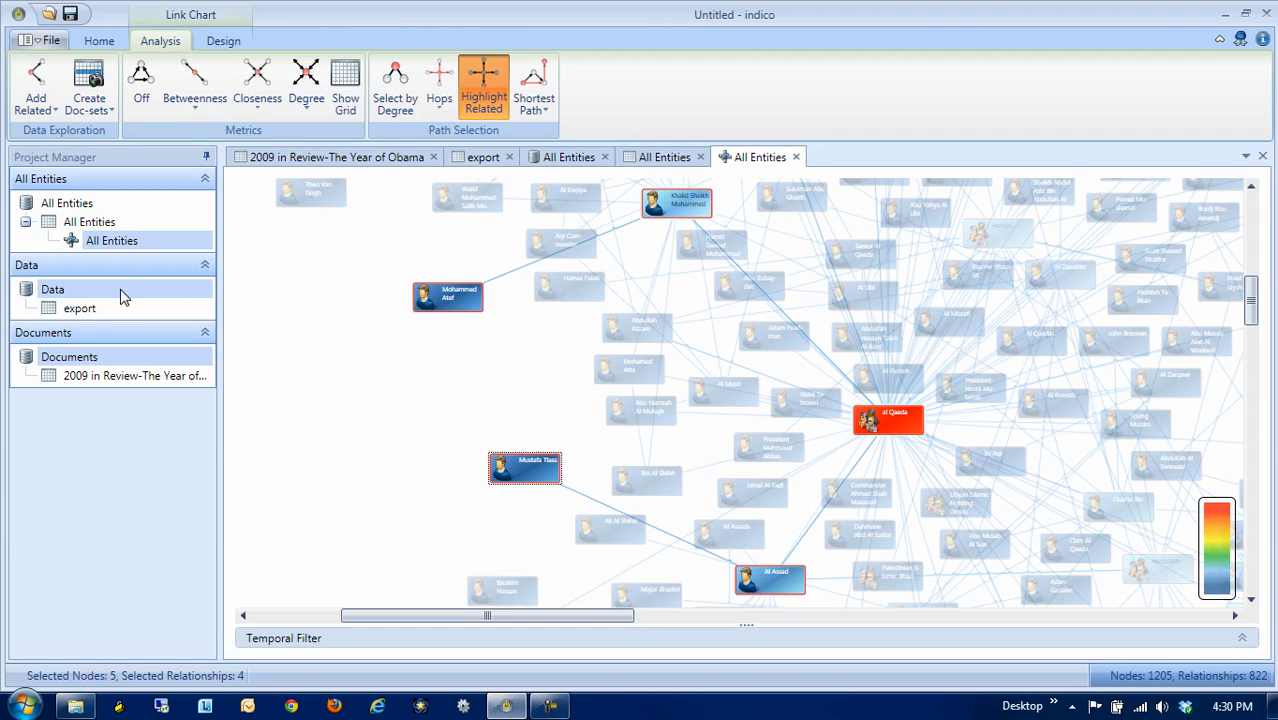
# In the entity settings for the Data source, map the Organization field as an entity of type Organization
pyautogui.doubleClick(90, 310)
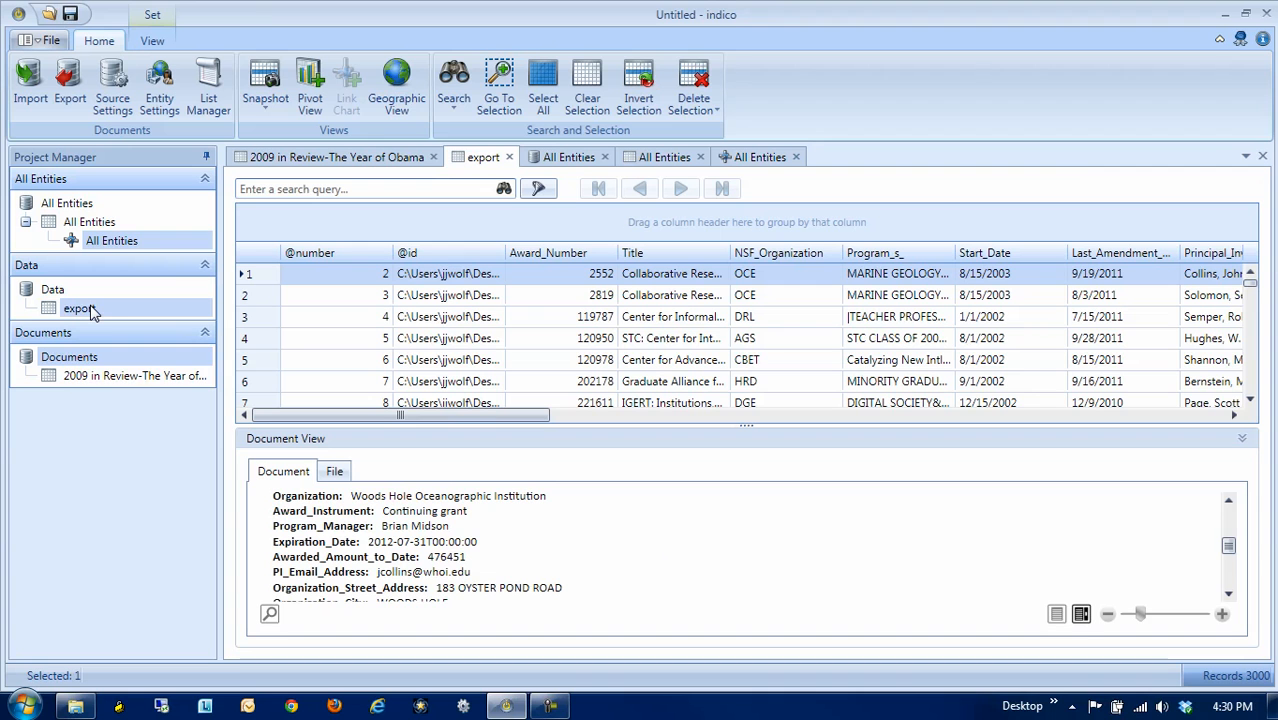
pyautogui.click(163, 104)
pyautogui.click(302, 104)
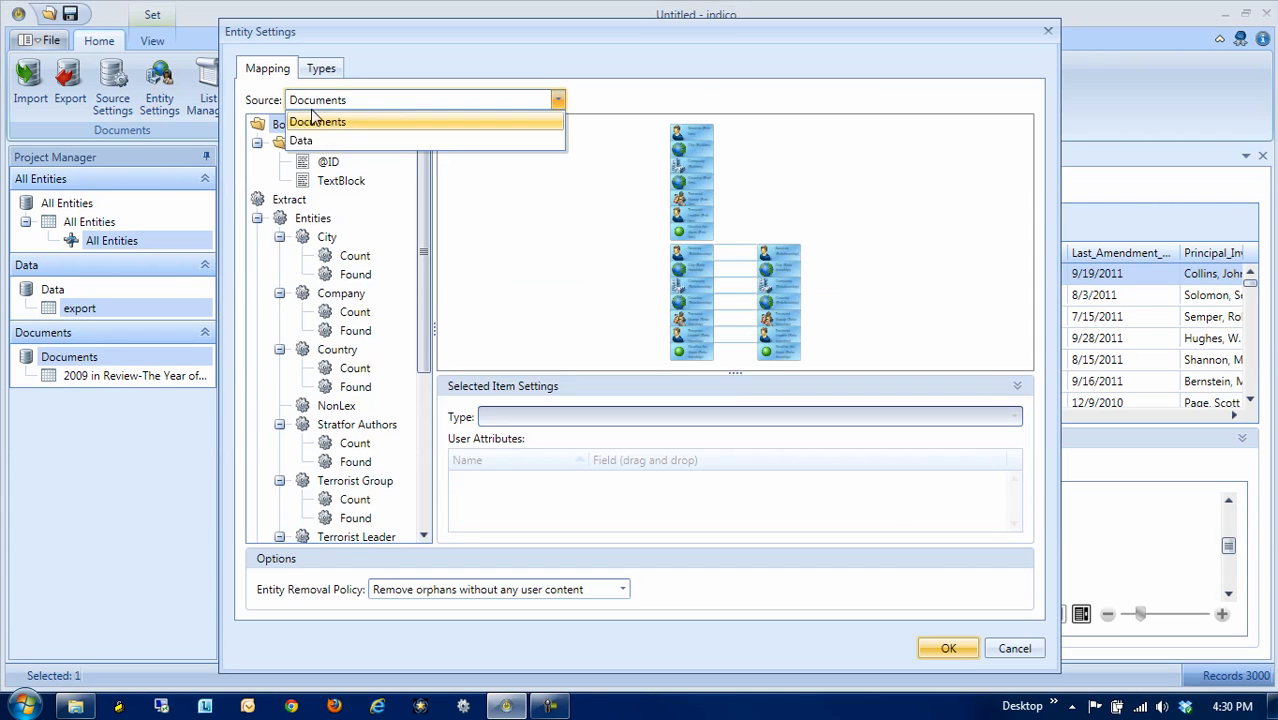
pyautogui.click(330, 142)
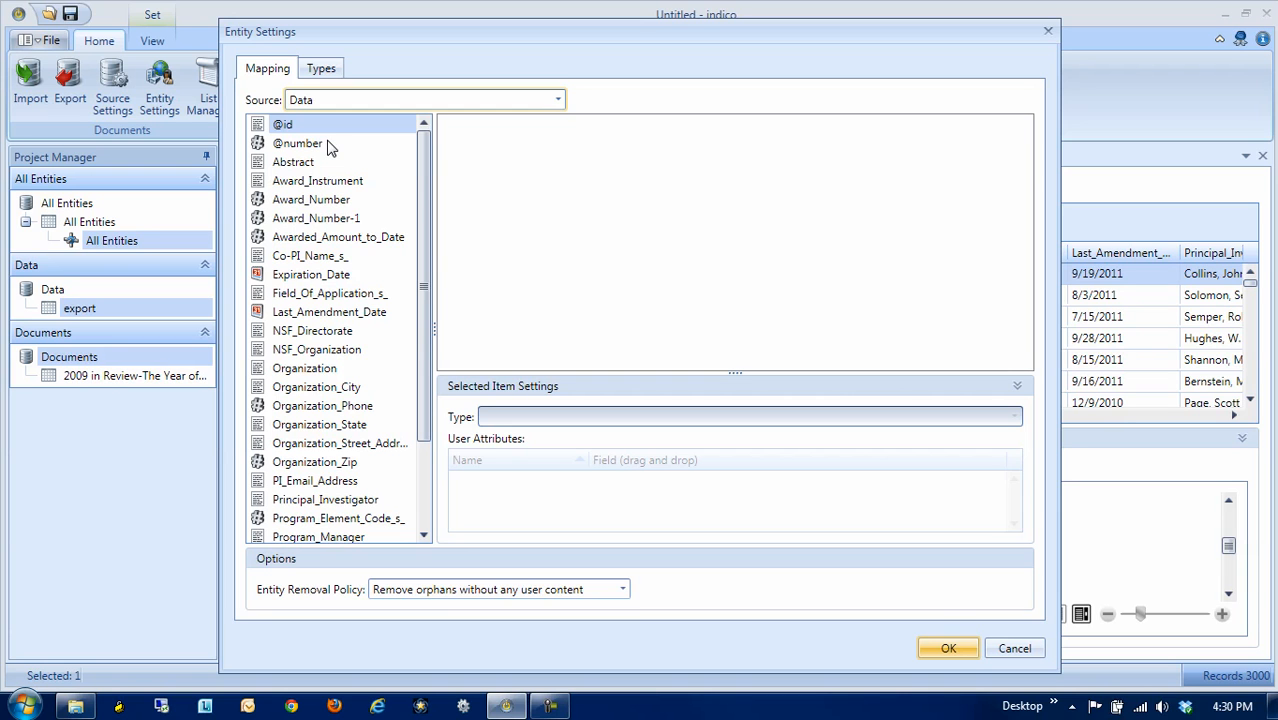
pyautogui.moveTo(320, 369); pyautogui.dragTo(567, 215)
pyautogui.click(624, 415)
pyautogui.doubleClick(624, 415)
pyautogui.write('Organization')
pyautogui.press('Return')
# Map Principal_Investigator as a Person entity, link Organization to it, and apply the entity settings
pyautogui.moveTo(362, 500); pyautogui.dragTo(848, 230)
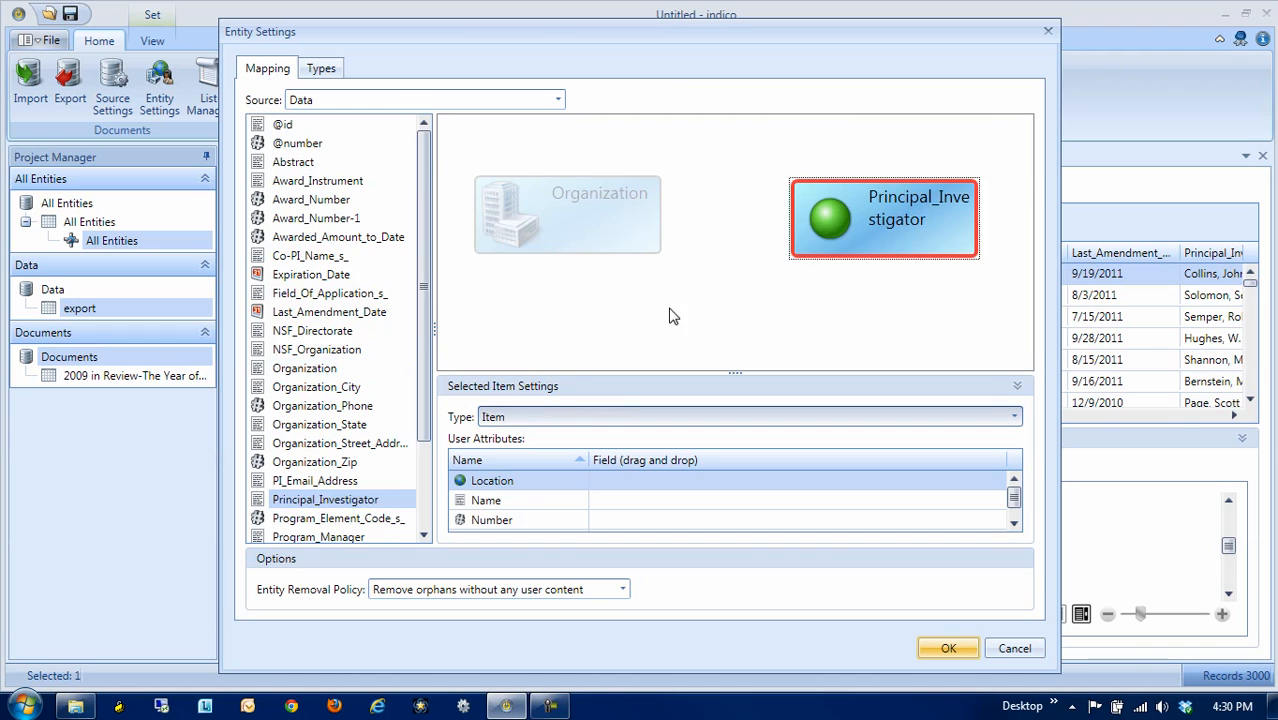
pyautogui.click(583, 415)
pyautogui.doubleClick(583, 415)
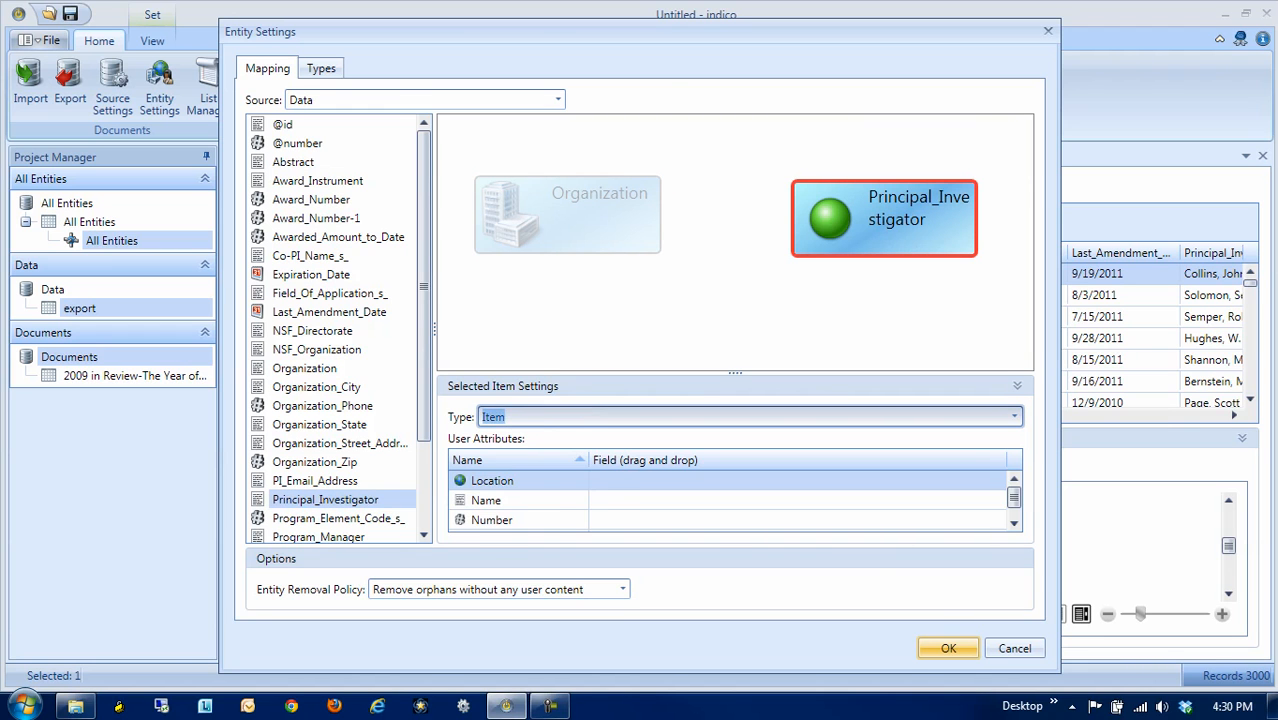
pyautogui.write('Person')
pyautogui.moveTo(575, 243); pyautogui.dragTo(841, 227)
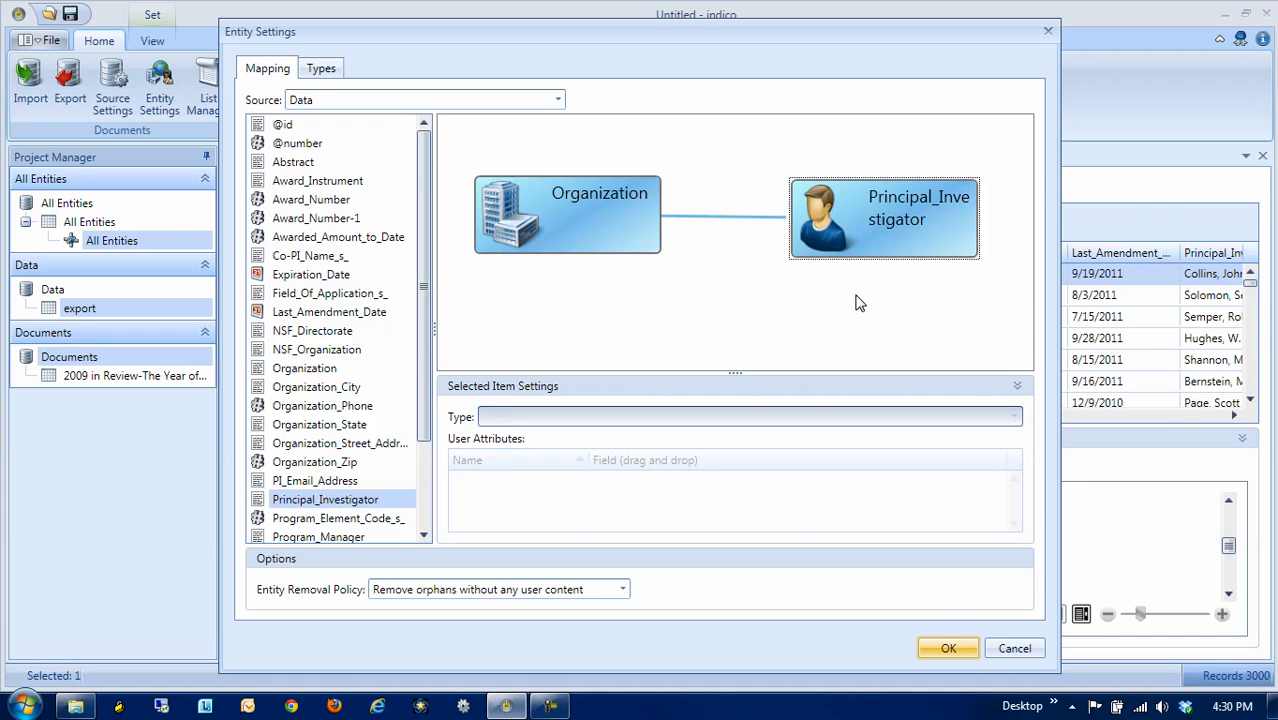
pyautogui.click(963, 653)
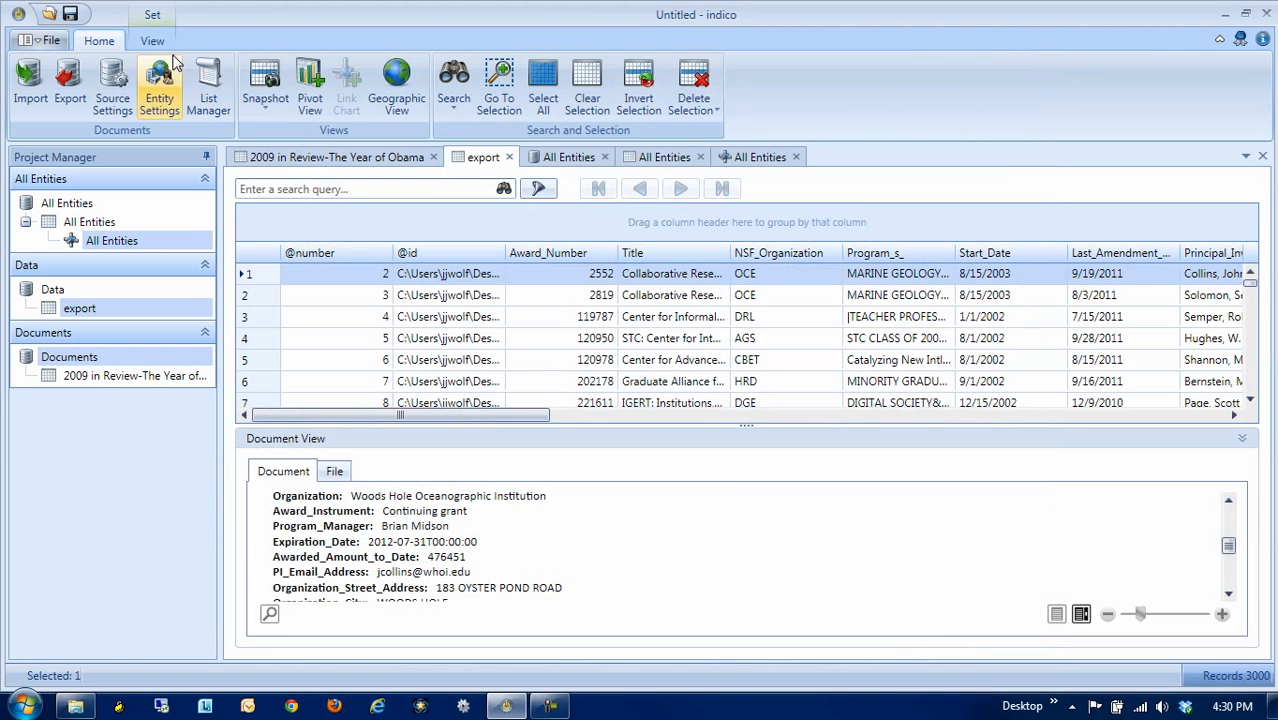
# Create an entity-set named grants from all documents in export, and build a link chart from it
pyautogui.click(153, 42)
pyautogui.click(316, 108)
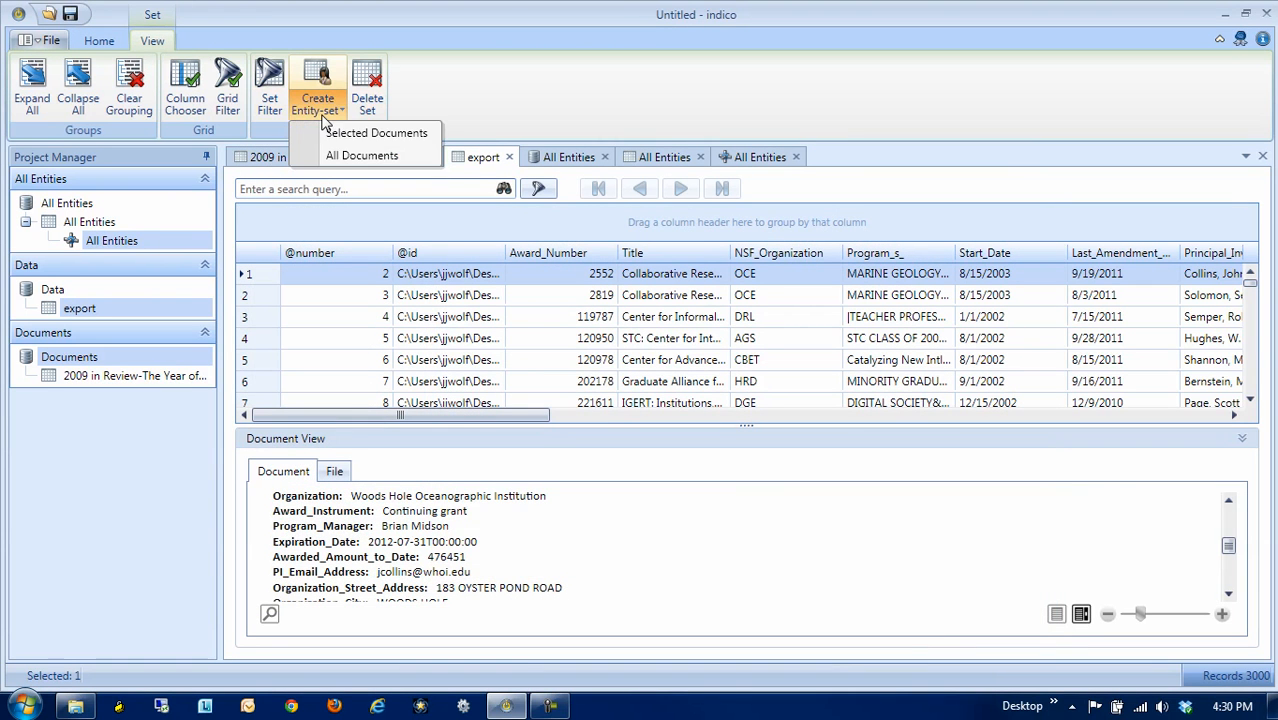
pyautogui.click(353, 157)
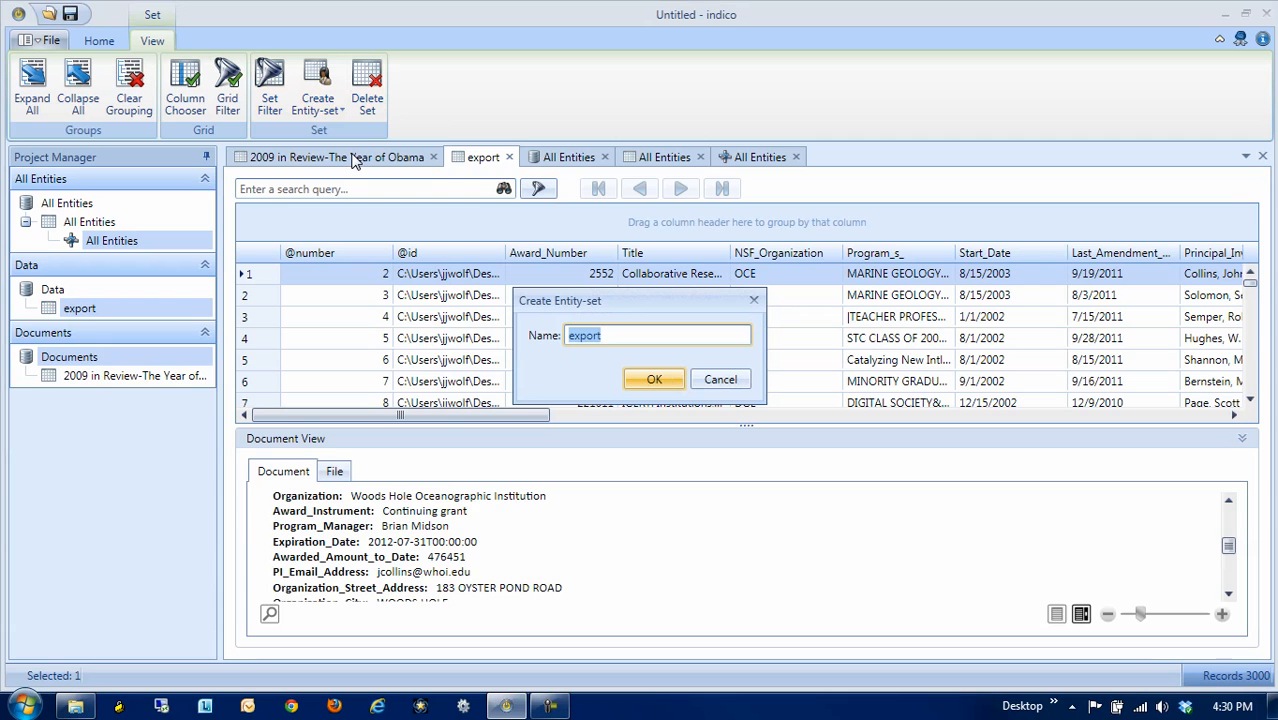
pyautogui.write('grant')
pyautogui.press('Return')
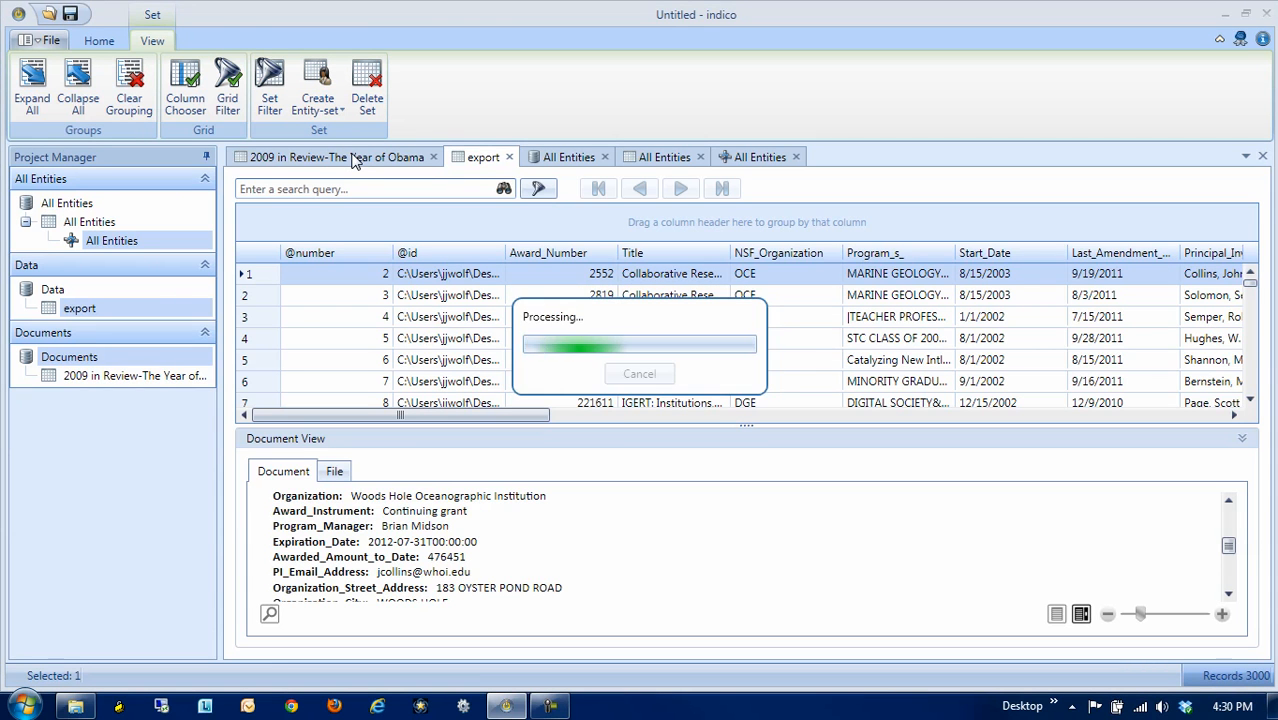
pyautogui.click(97, 46)
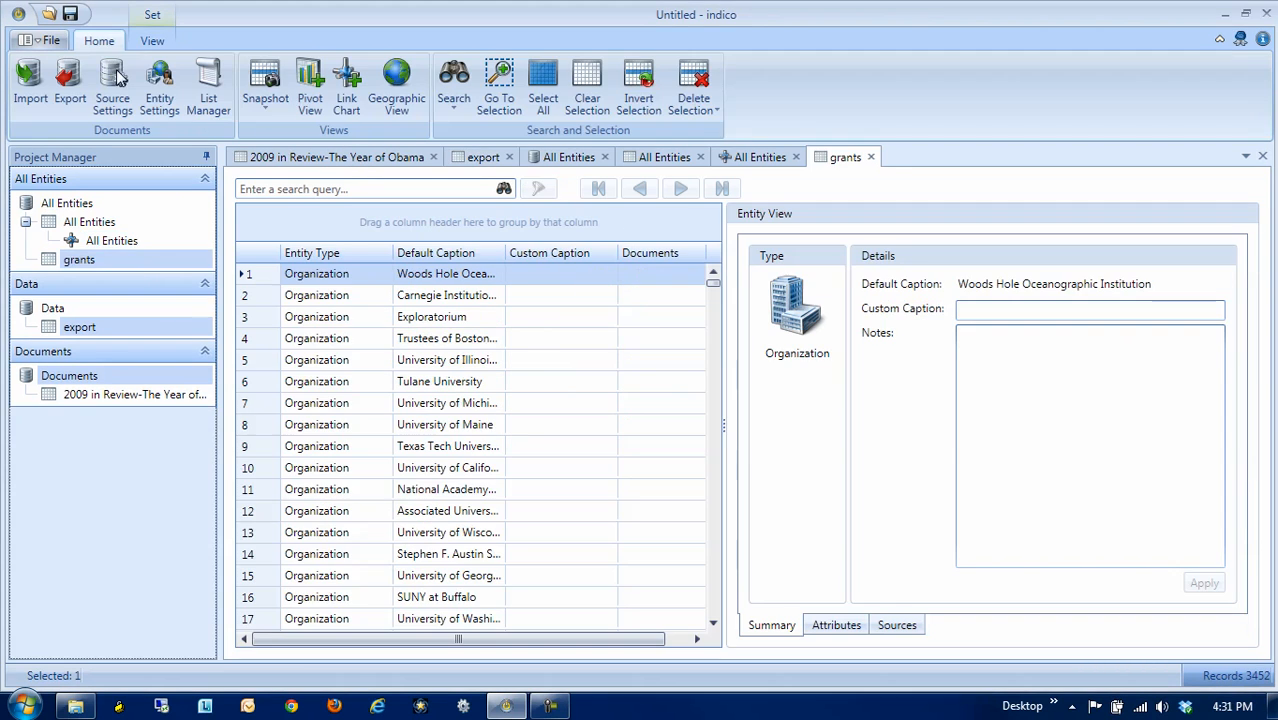
pyautogui.click(345, 100)
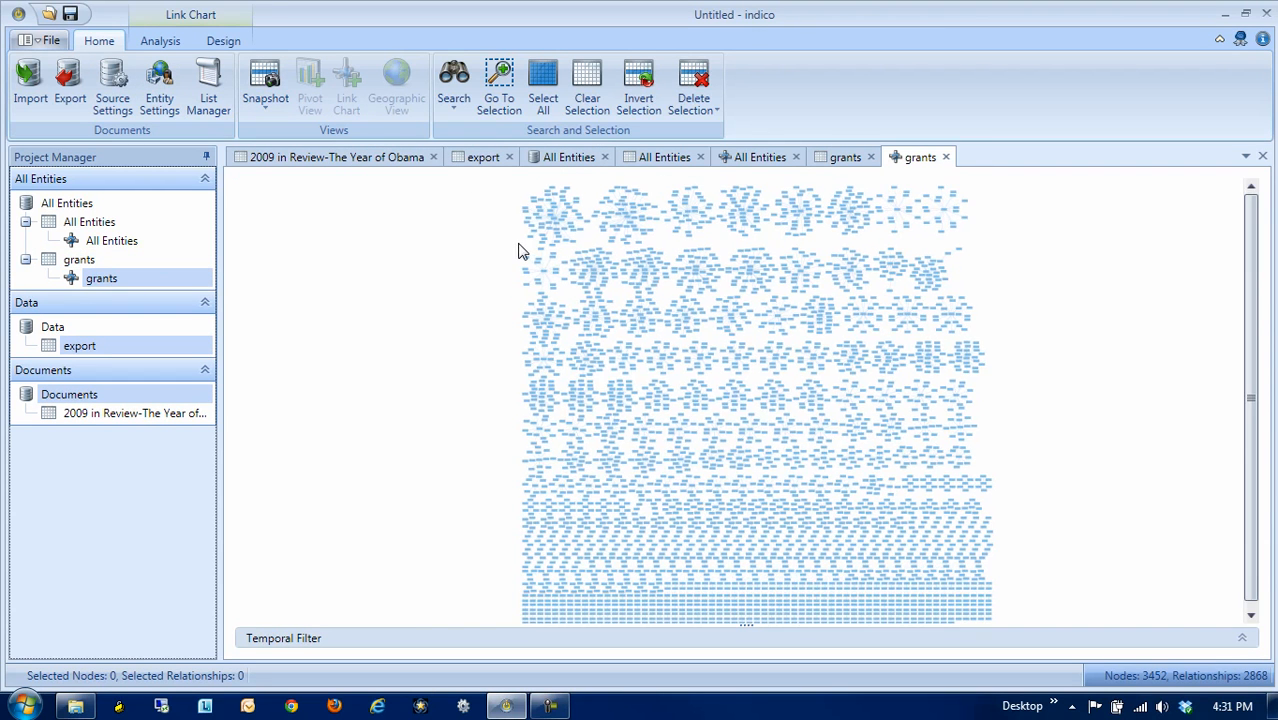
# Examine the Carnegie-Mellon University node, its linked investigators, and the surrounding clusters in the grants link chart
pyautogui.scroll(3, 516, 250)
pyautogui.scroll(2, 694, 281)
pyautogui.scroll(1, 697, 282)
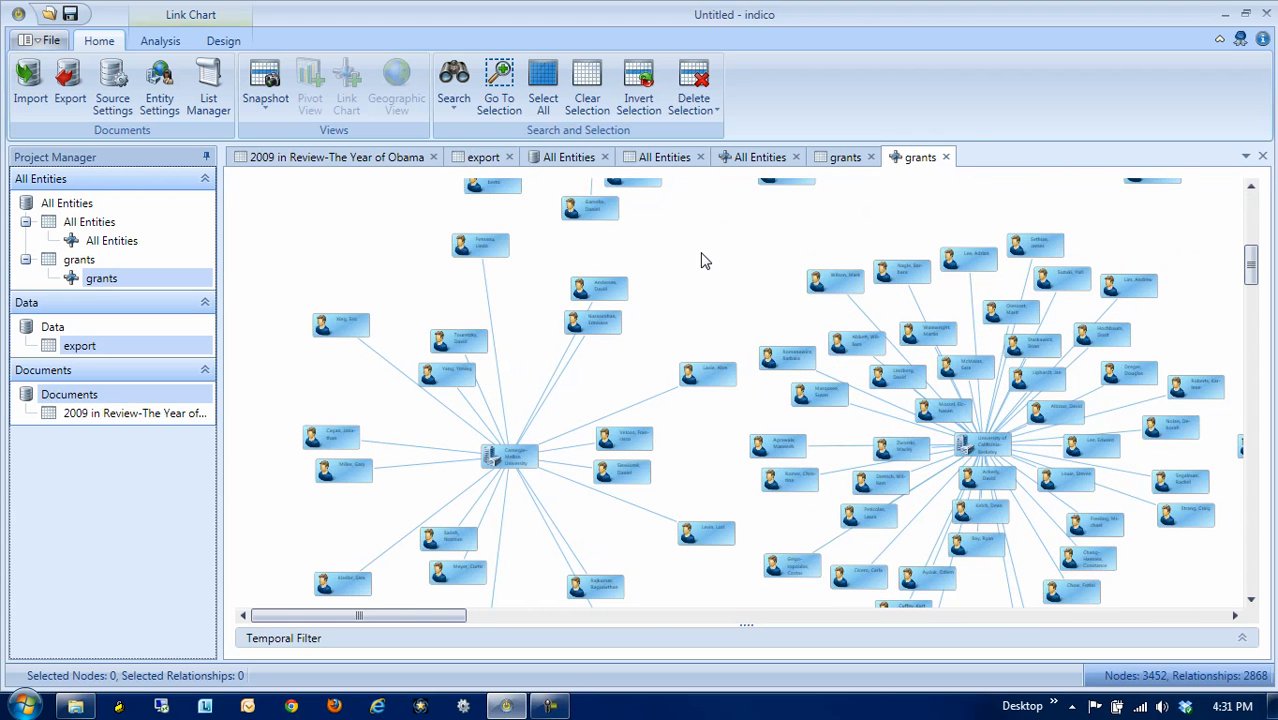
pyautogui.scroll(2, 700, 260)
pyautogui.moveTo(499, 517); pyautogui.dragTo(756, 274)
pyautogui.moveTo(589, 428)
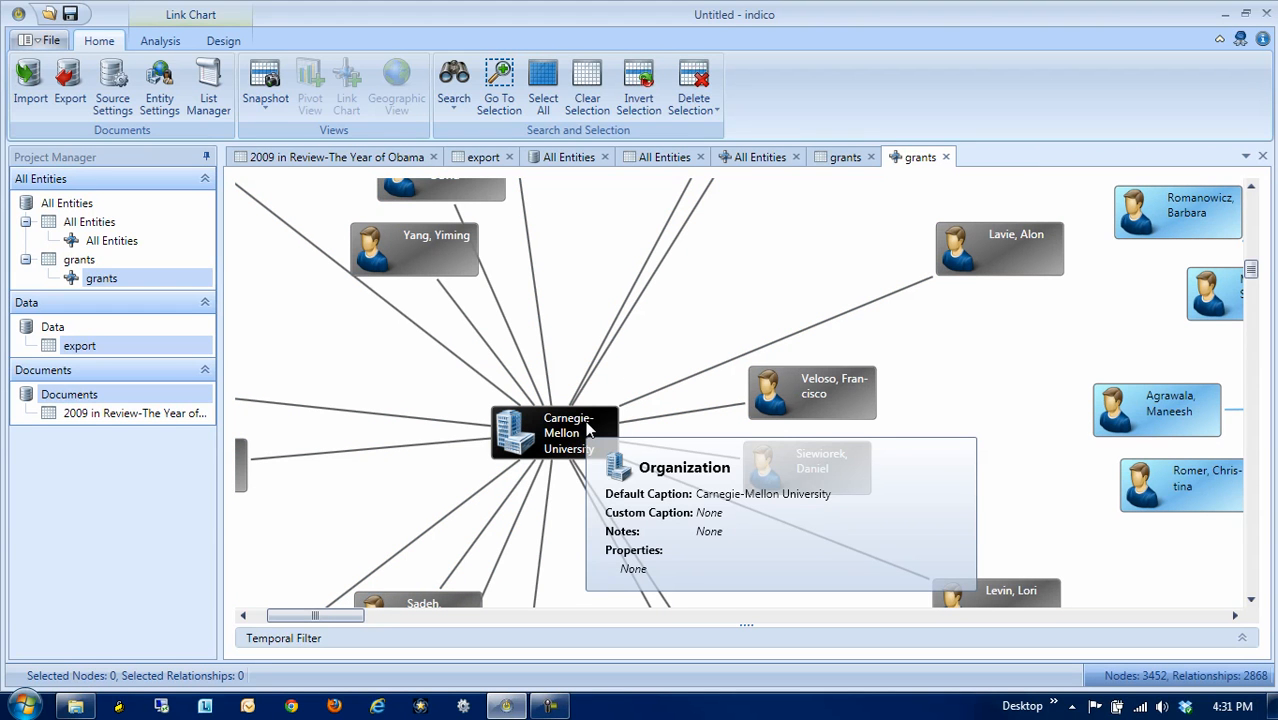
pyautogui.scroll(-5, 589, 428)
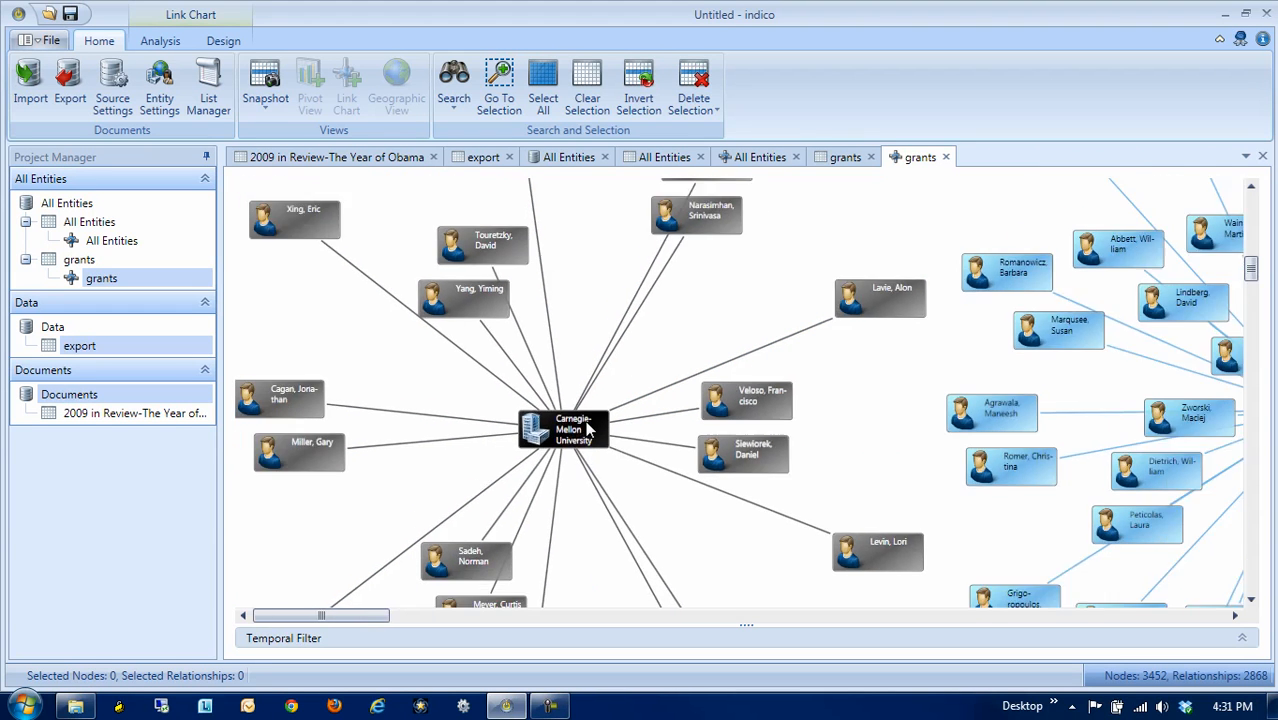
pyautogui.scroll(-5, 589, 428)
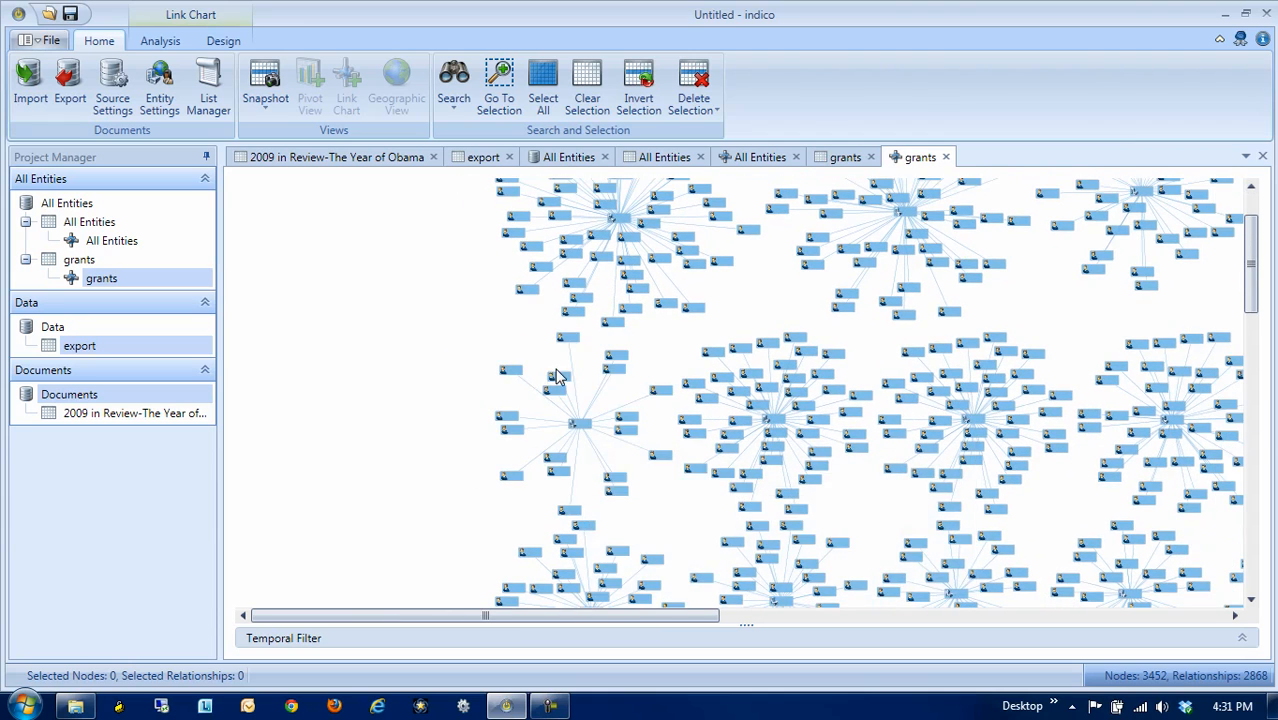
pyautogui.scroll(-3, 479, 308)
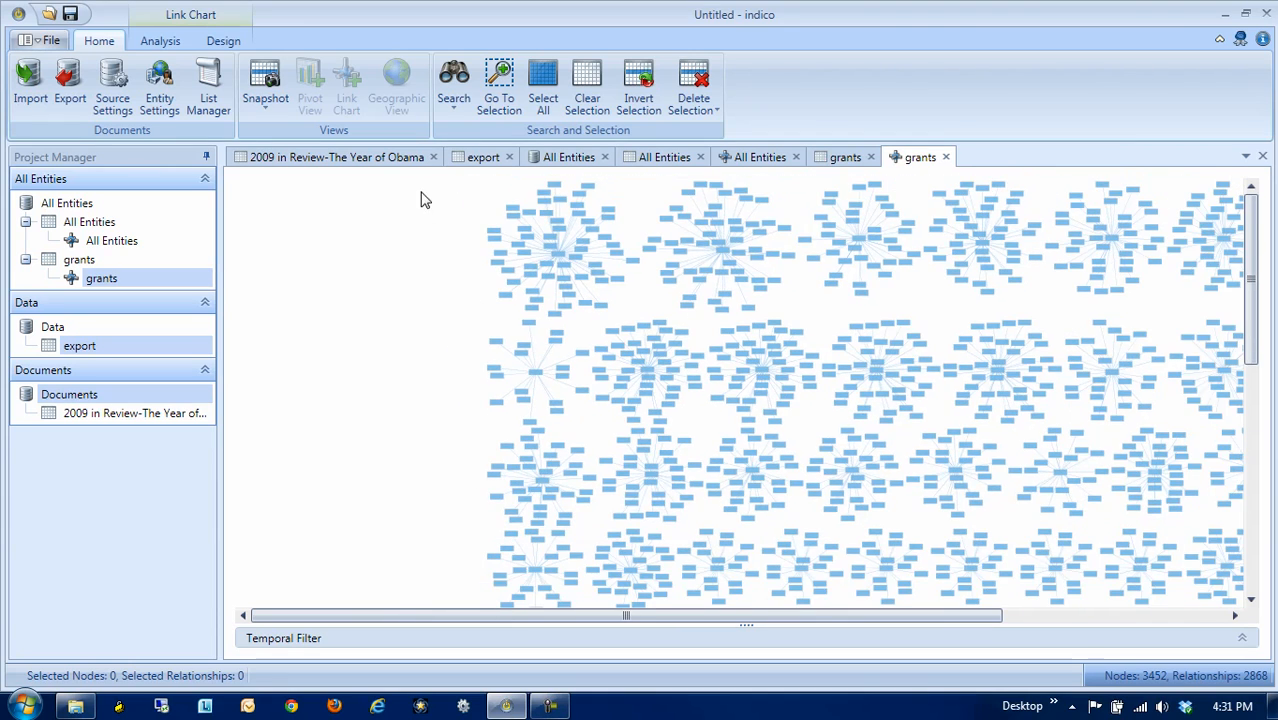
# Select the nine upper-left clusters in the grants link chart and create a doc-set named some from the selected entities
pyautogui.moveTo(422, 180); pyautogui.dragTo(806, 525)
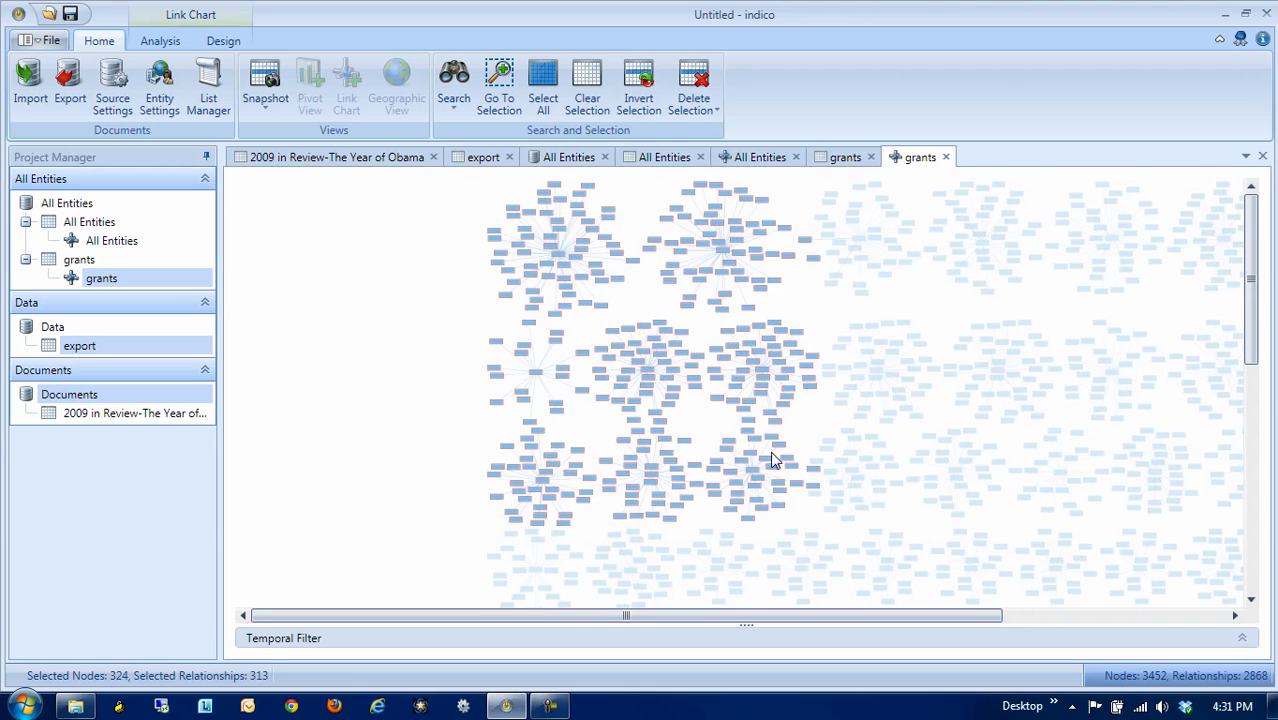
pyautogui.click(160, 41)
pyautogui.click(89, 106)
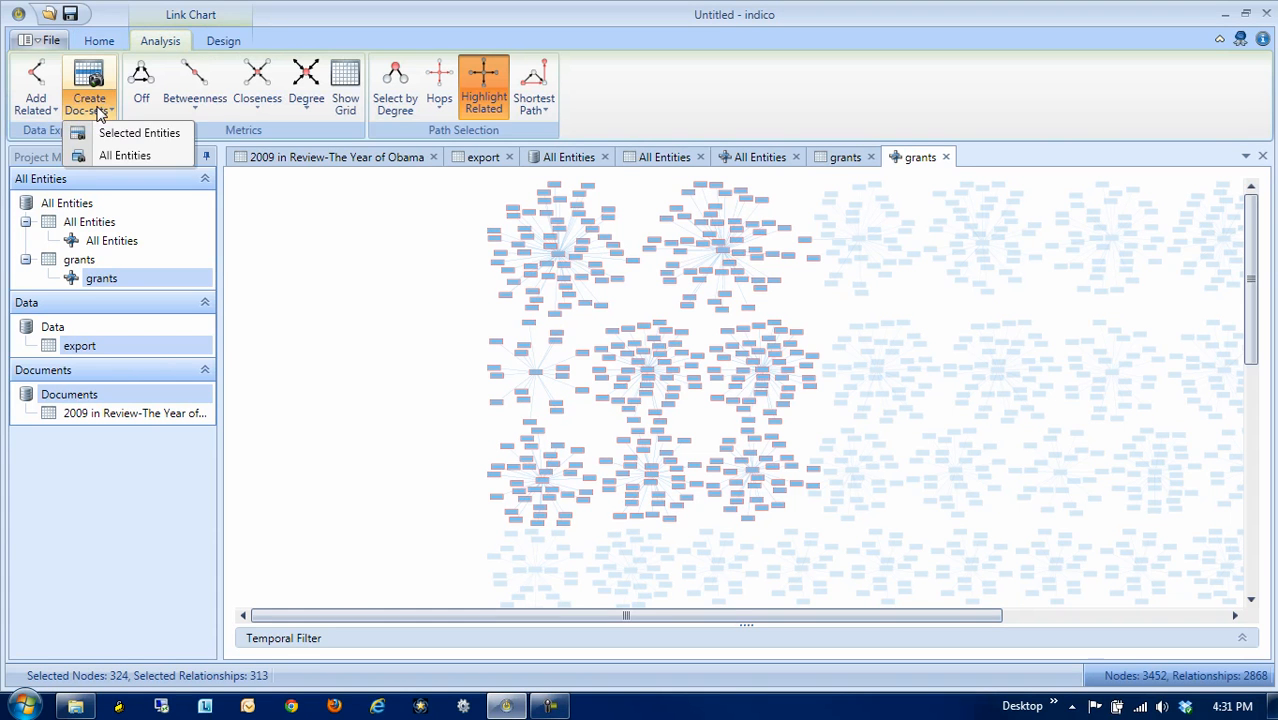
pyautogui.click(113, 134)
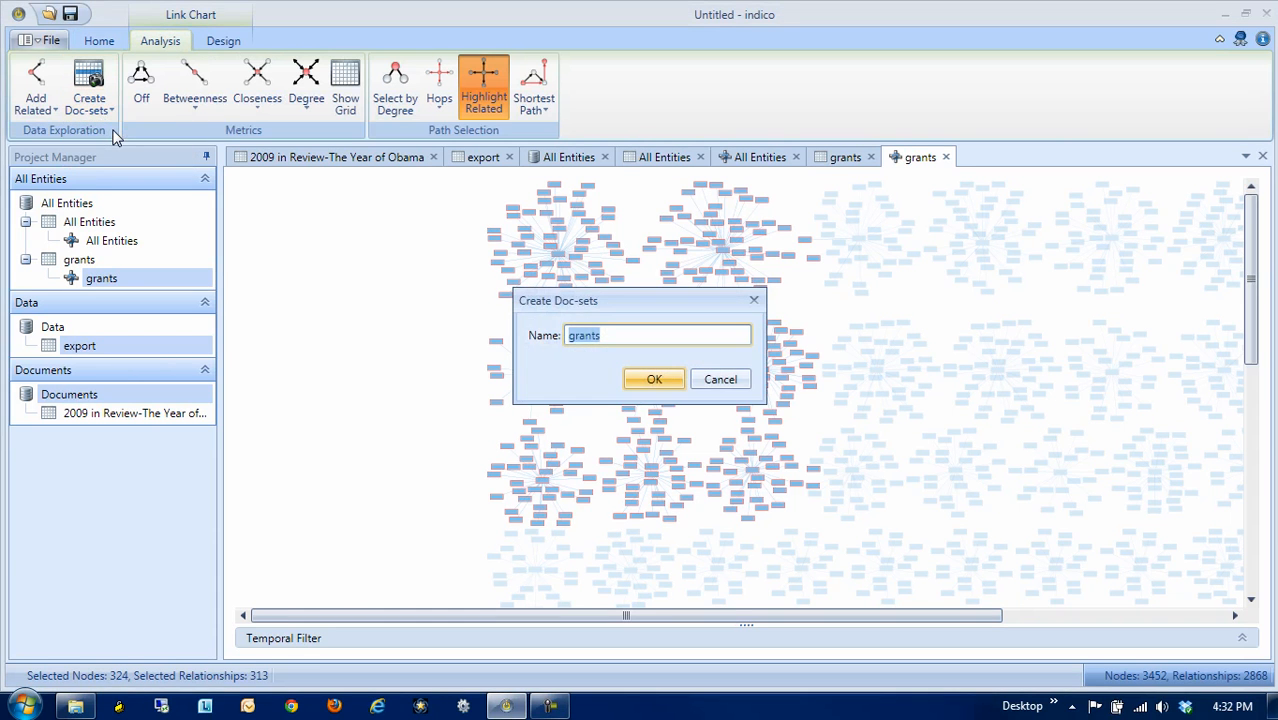
pyautogui.write('some')
pyautogui.press('Return')
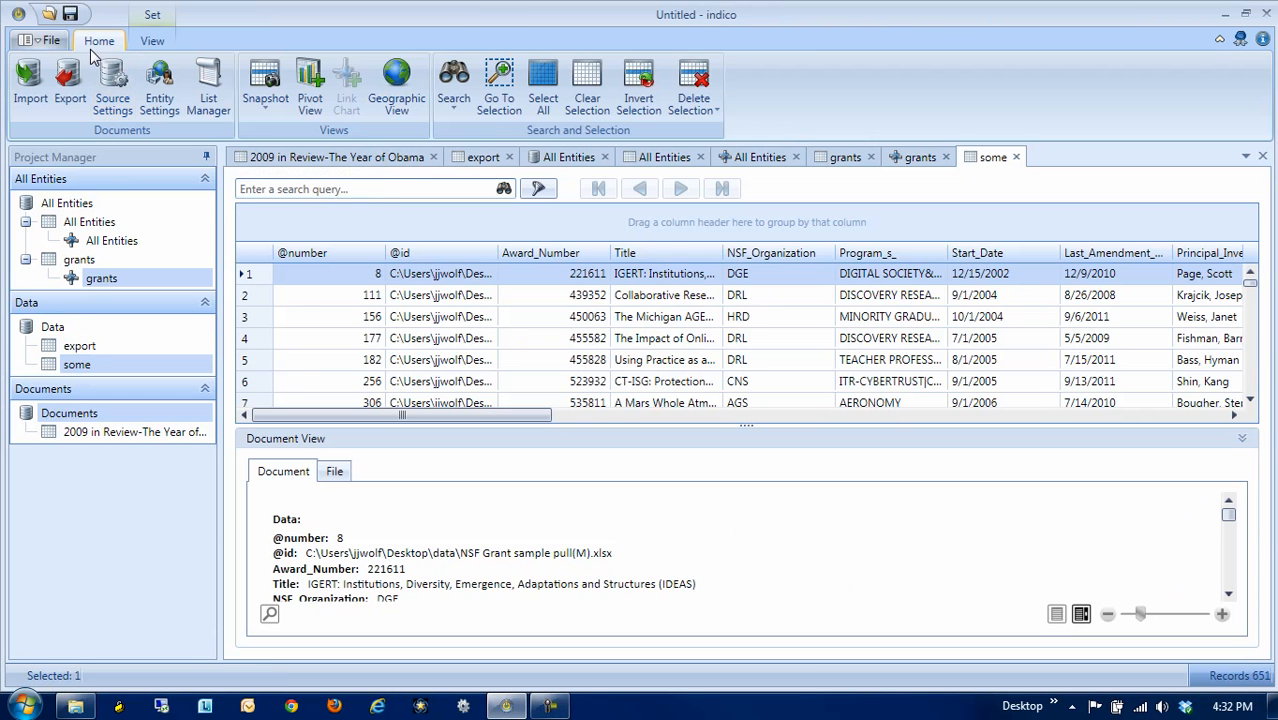
# Create a pivot view of the some doc-set with Awarded_Amount_to_Date as data, NSF_Directorate as columns and the organization state as rows
pyautogui.click(312, 100)
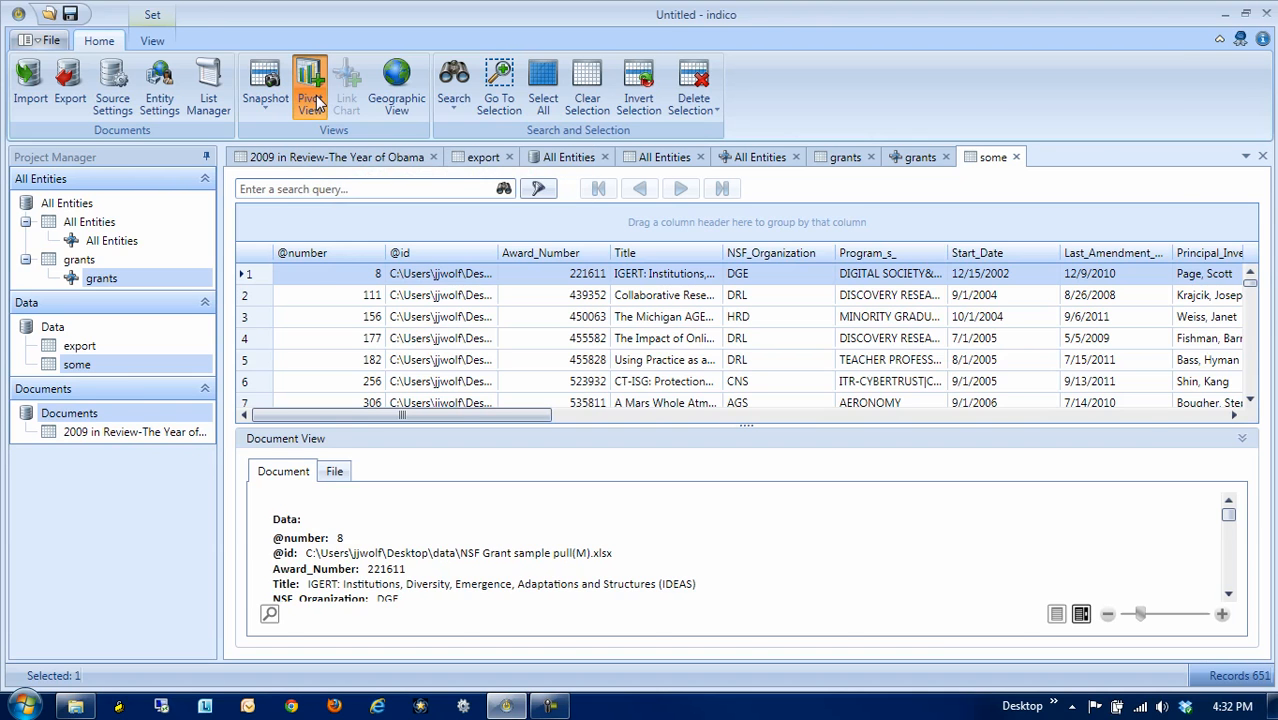
pyautogui.moveTo(287, 213); pyautogui.dragTo(285, 190)
pyautogui.moveTo(1149, 323); pyautogui.dragTo(281, 222)
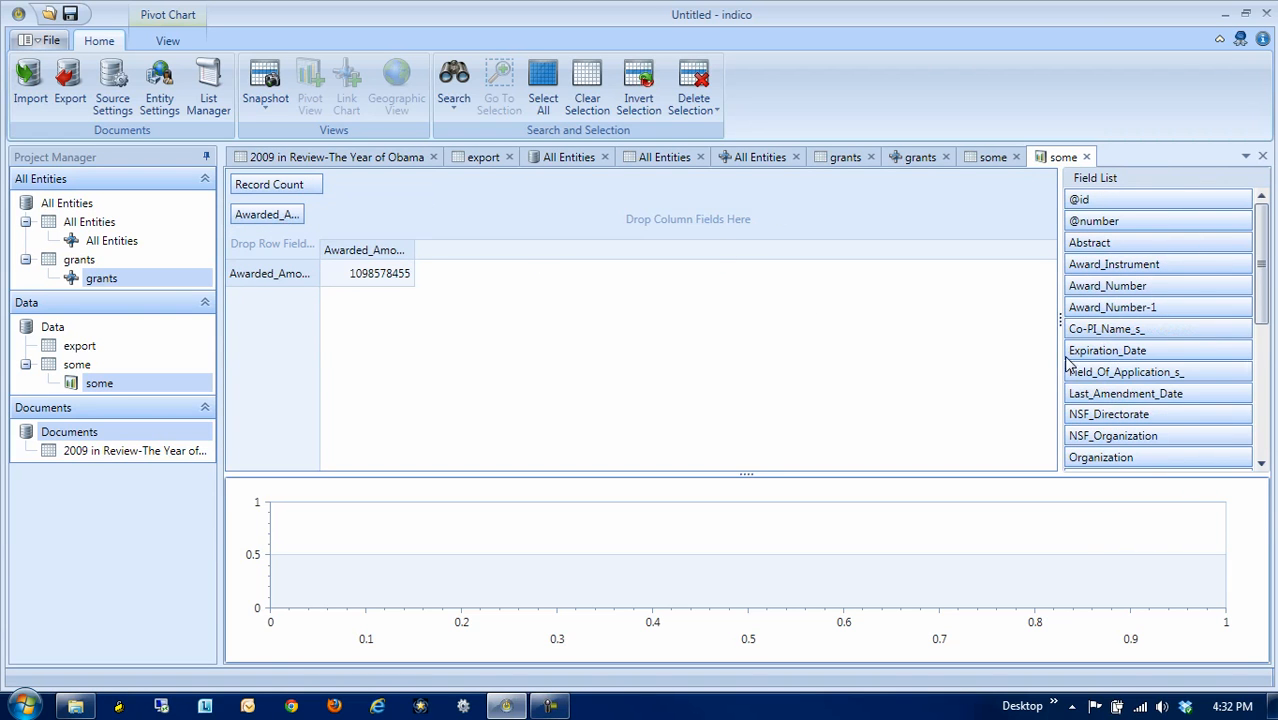
pyautogui.moveTo(1131, 414); pyautogui.dragTo(739, 220)
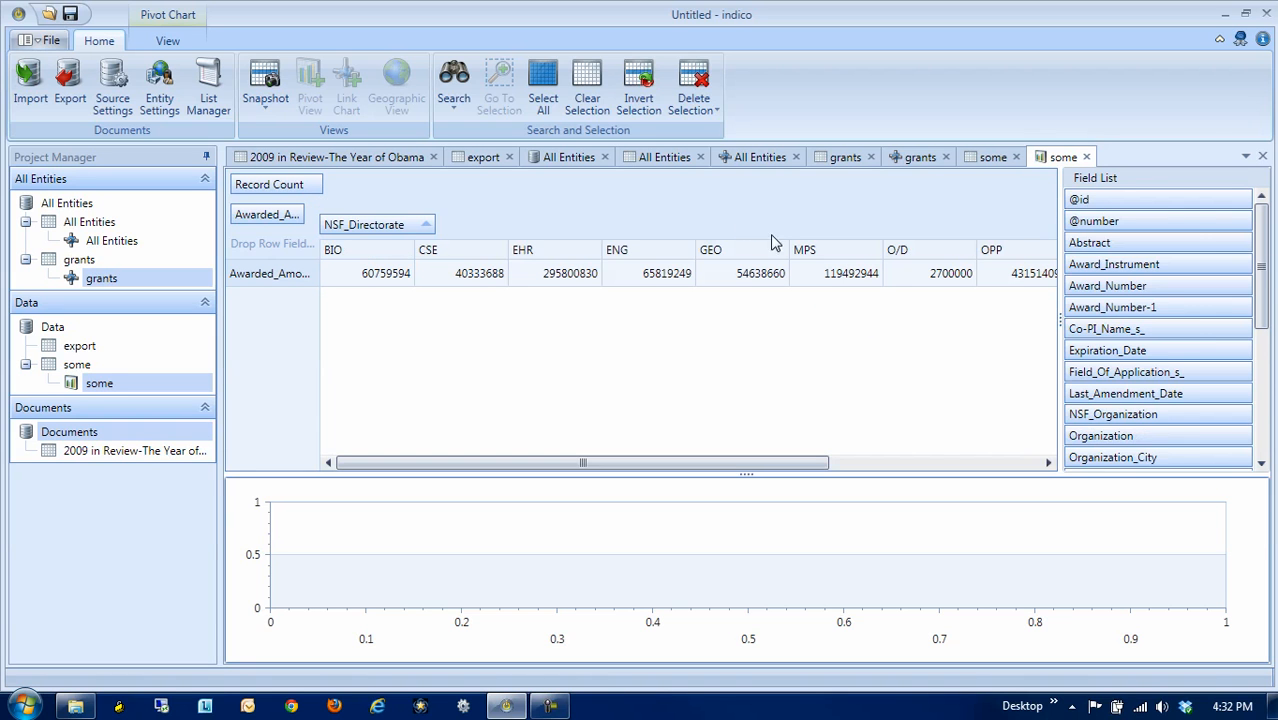
pyautogui.scroll(-4, 1097, 385)
pyautogui.moveTo(1133, 247); pyautogui.dragTo(236, 243)
pyautogui.scroll(-1, 296, 275)
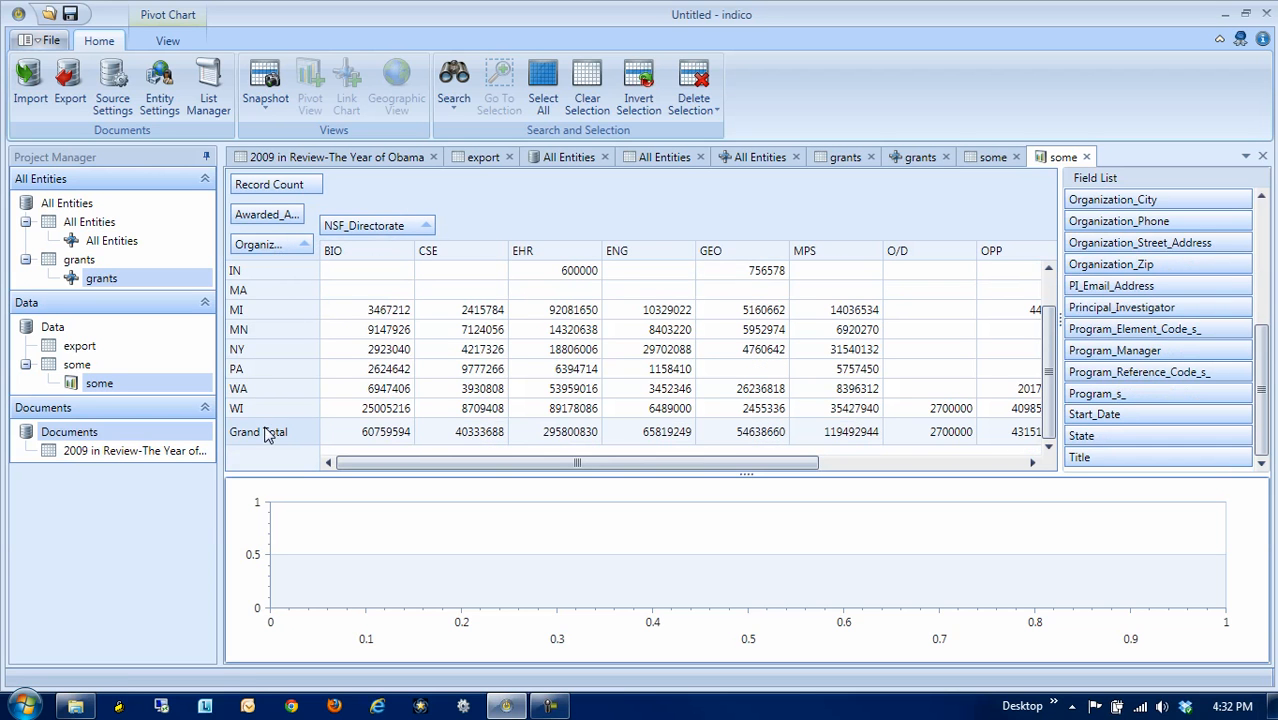
# Sort the pivot's directorate columns by the Grand Total row and its states by the Grand Total column
pyautogui.click(315, 447)
pyautogui.moveTo(371, 462); pyautogui.dragTo(955, 430)
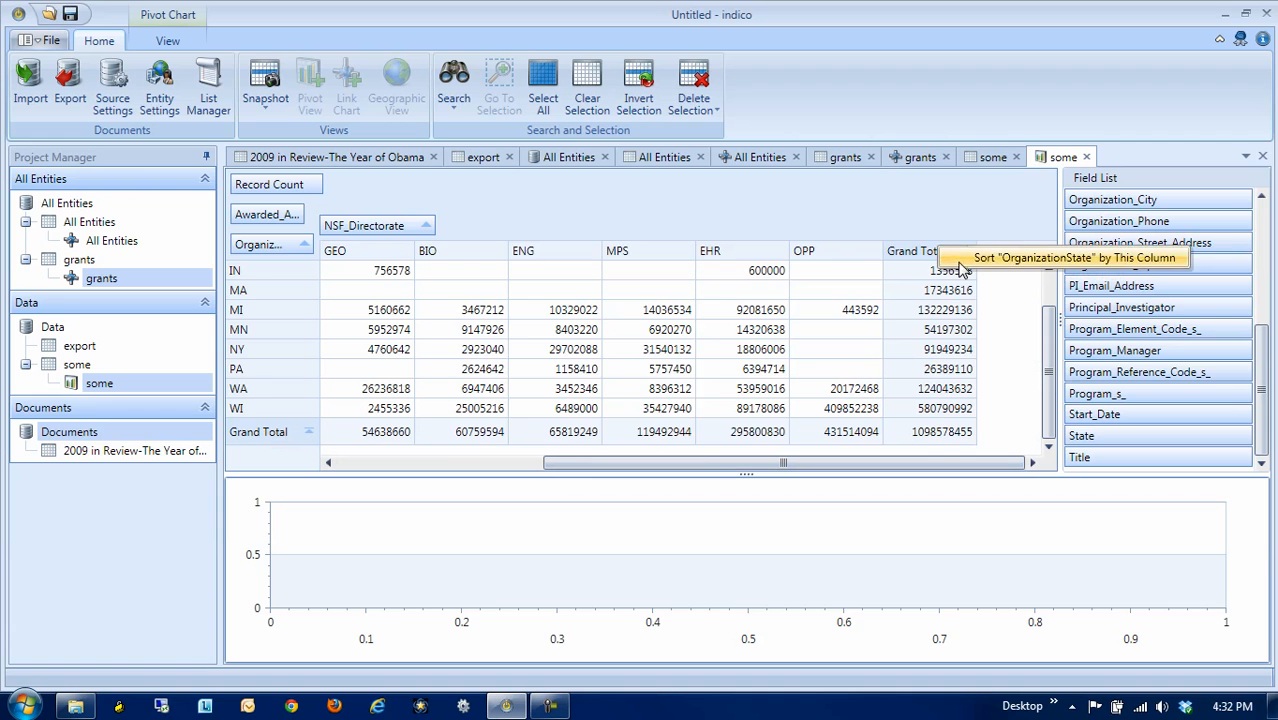
pyautogui.click(935, 251)
# Chart the MPS, EHR and OPP award amounts for WA, MI and WI, enlarge the chart area and inspect MI's EHR bar
pyautogui.moveTo(848, 412); pyautogui.dragTo(658, 372)
pyautogui.moveTo(746, 474); pyautogui.dragTo(746, 390)
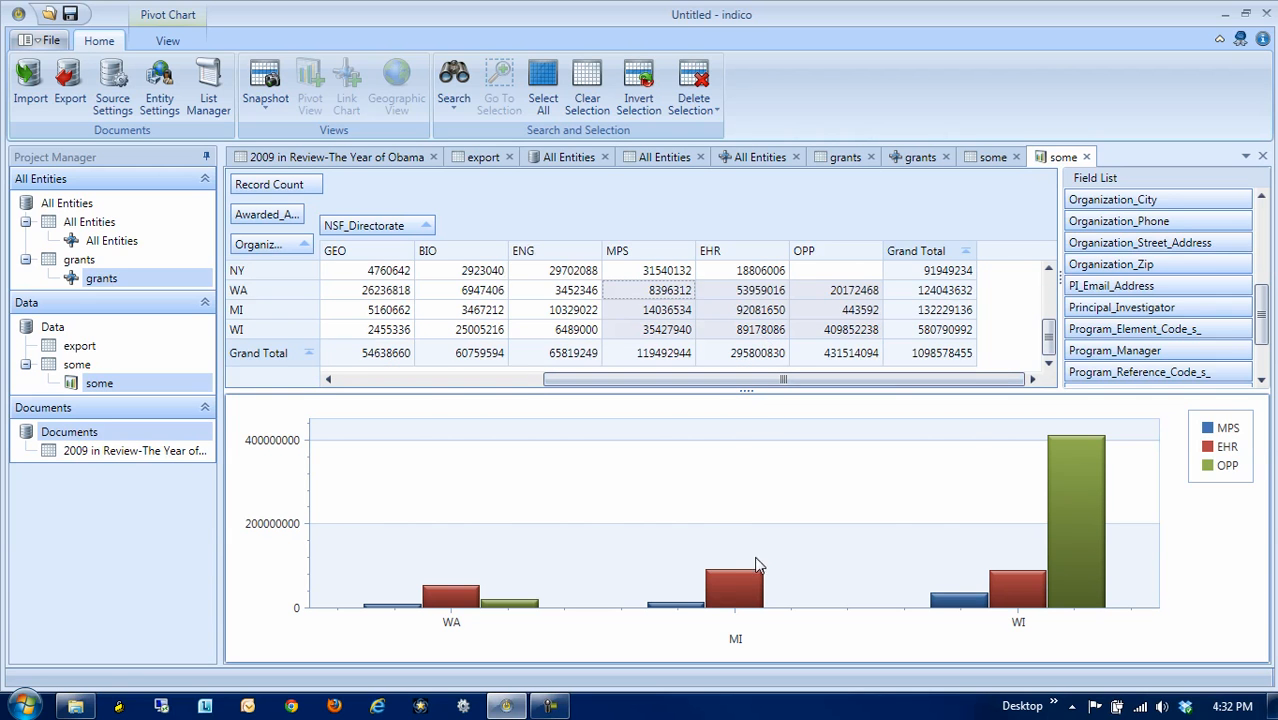
pyautogui.moveTo(735, 598)
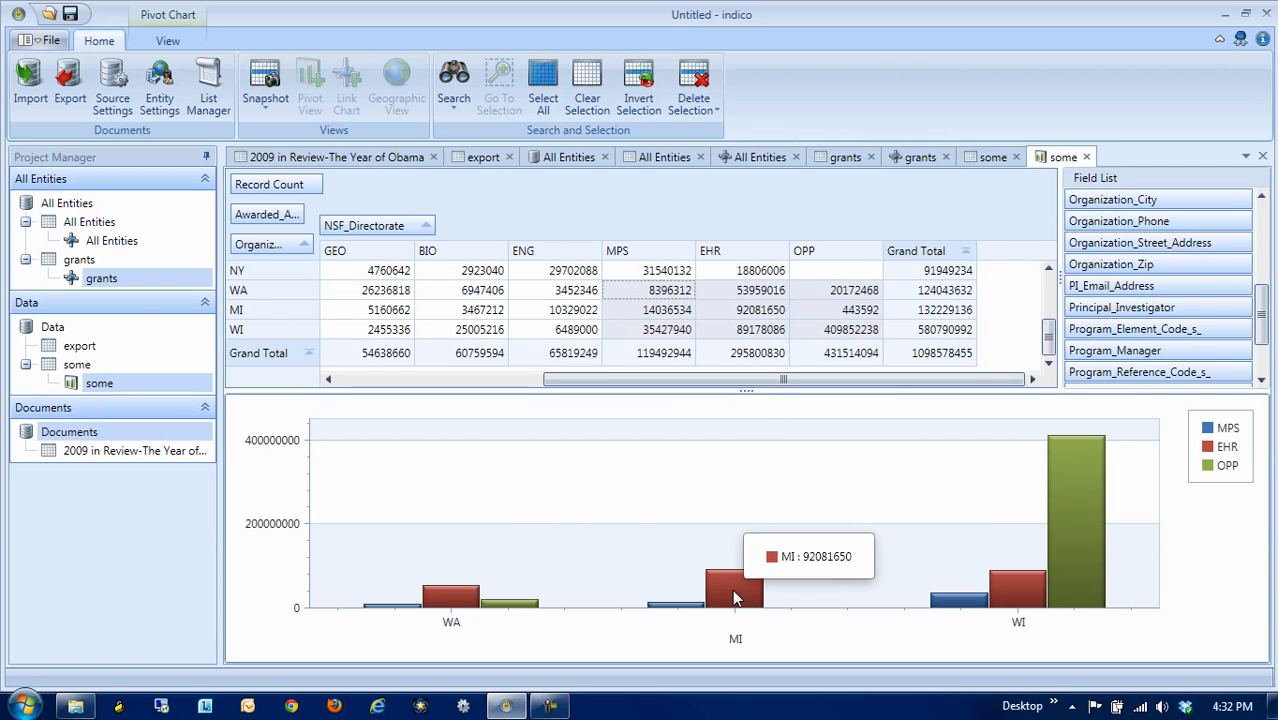
# Open the export doc-set and add an Inversion action to the Data source in the source settings
pyautogui.doubleClick(80, 346)
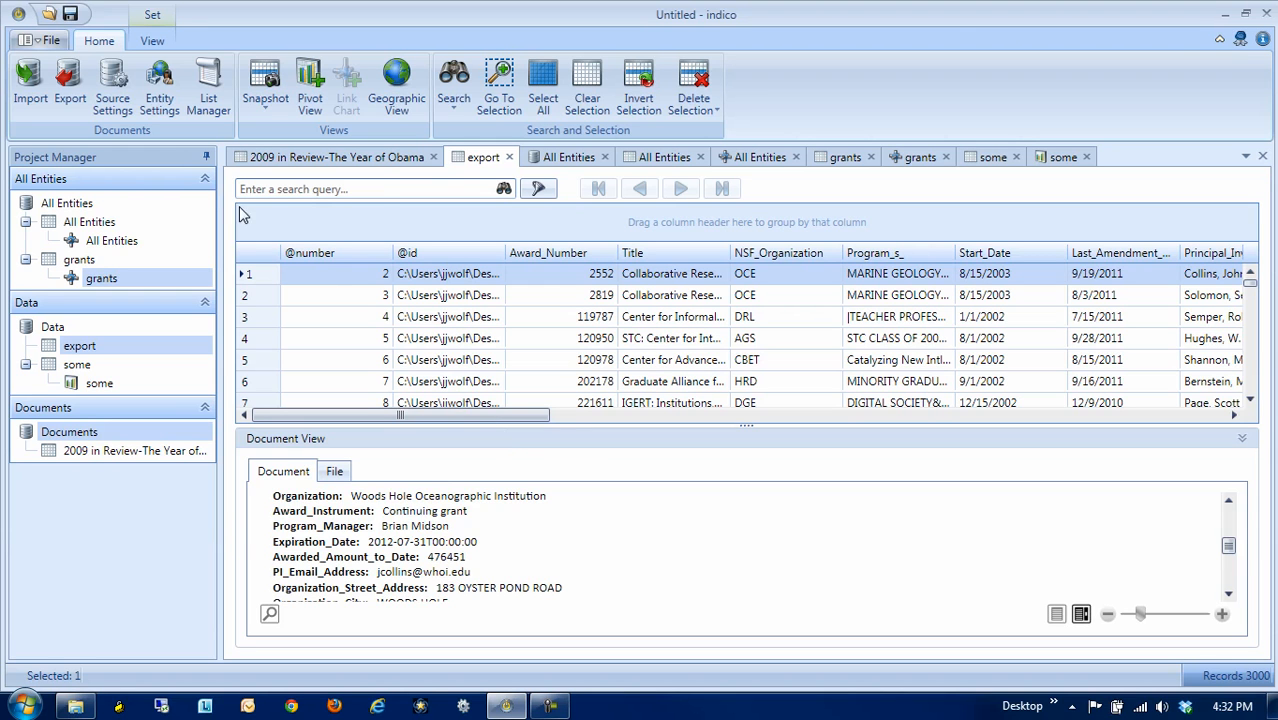
pyautogui.click(113, 98)
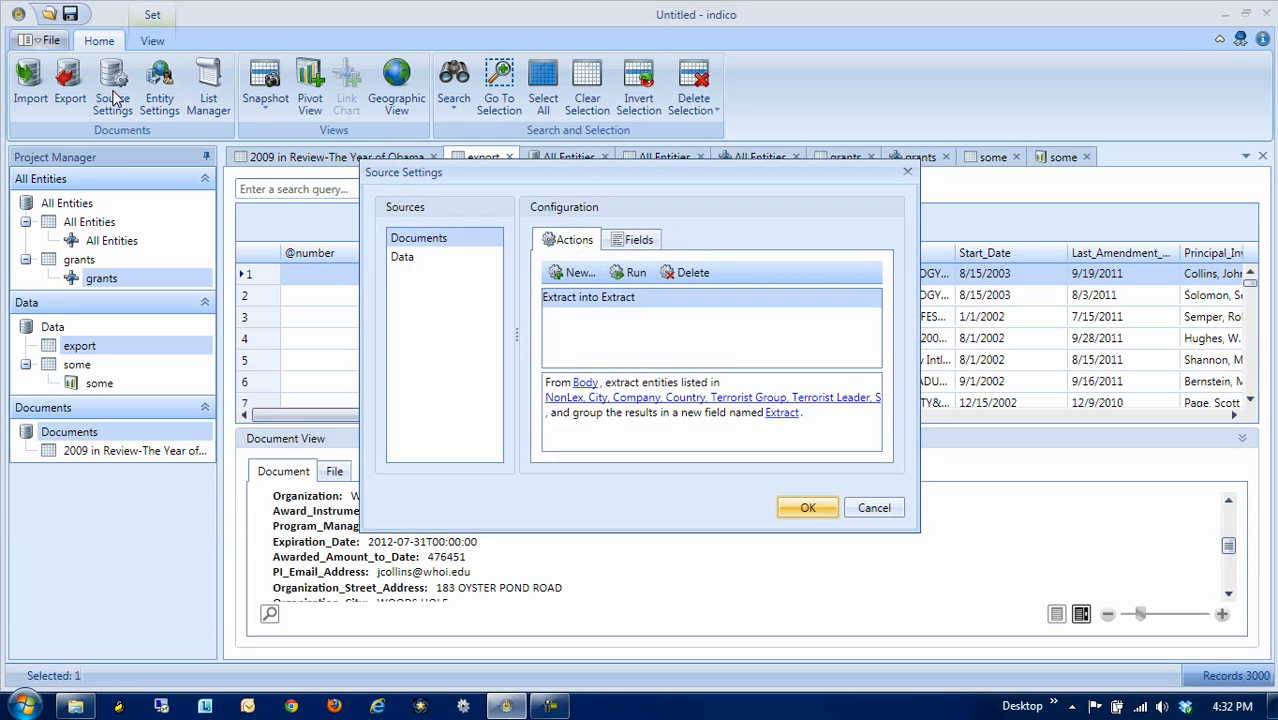
pyautogui.click(402, 257)
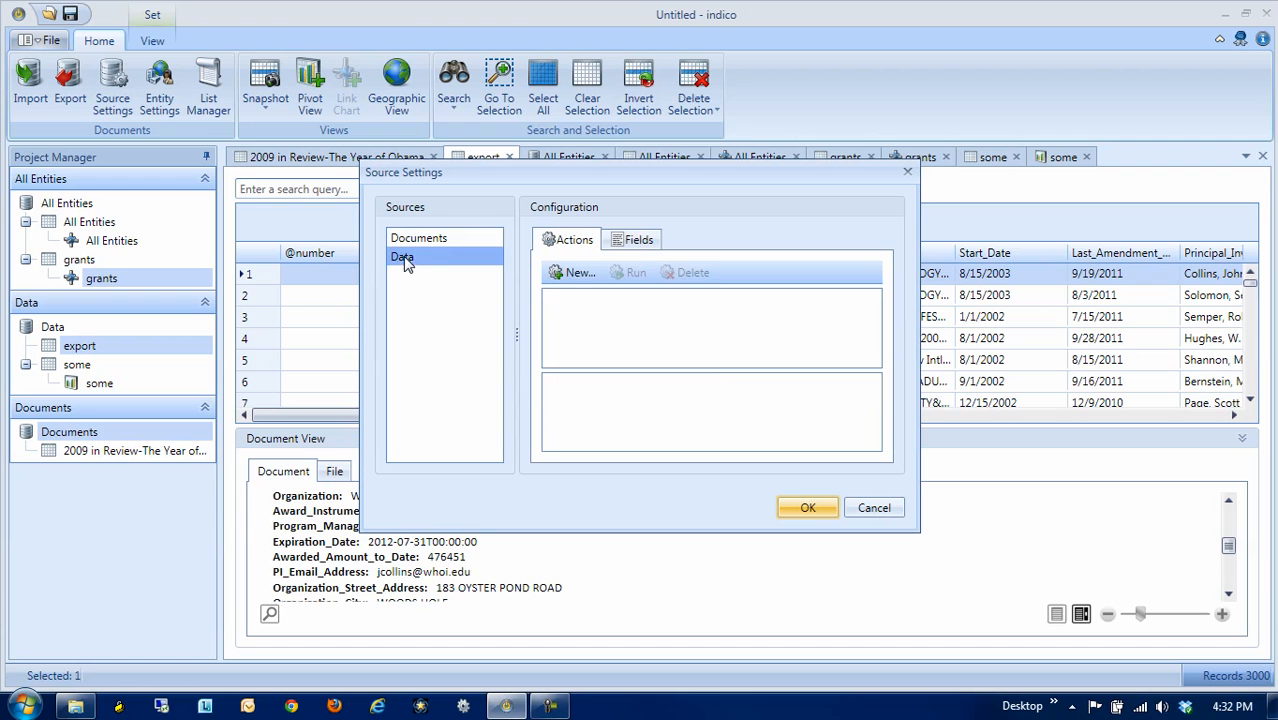
pyautogui.click(578, 273)
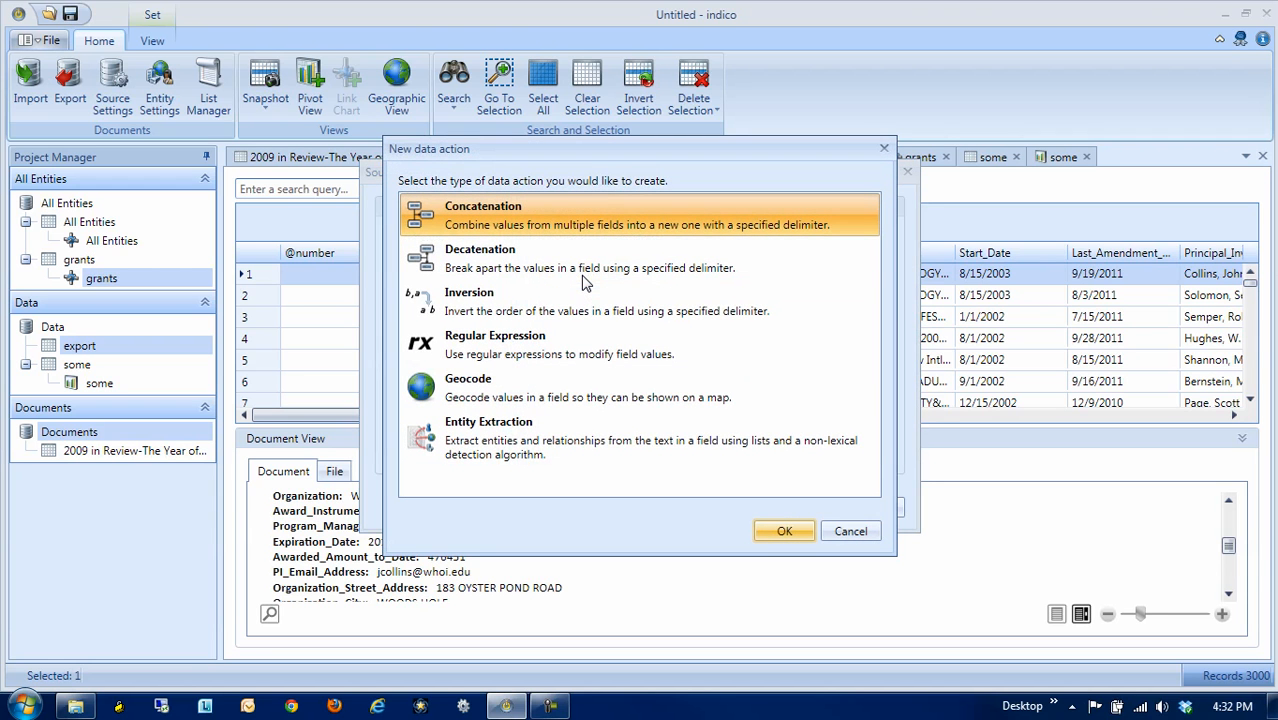
pyautogui.doubleClick(483, 305)
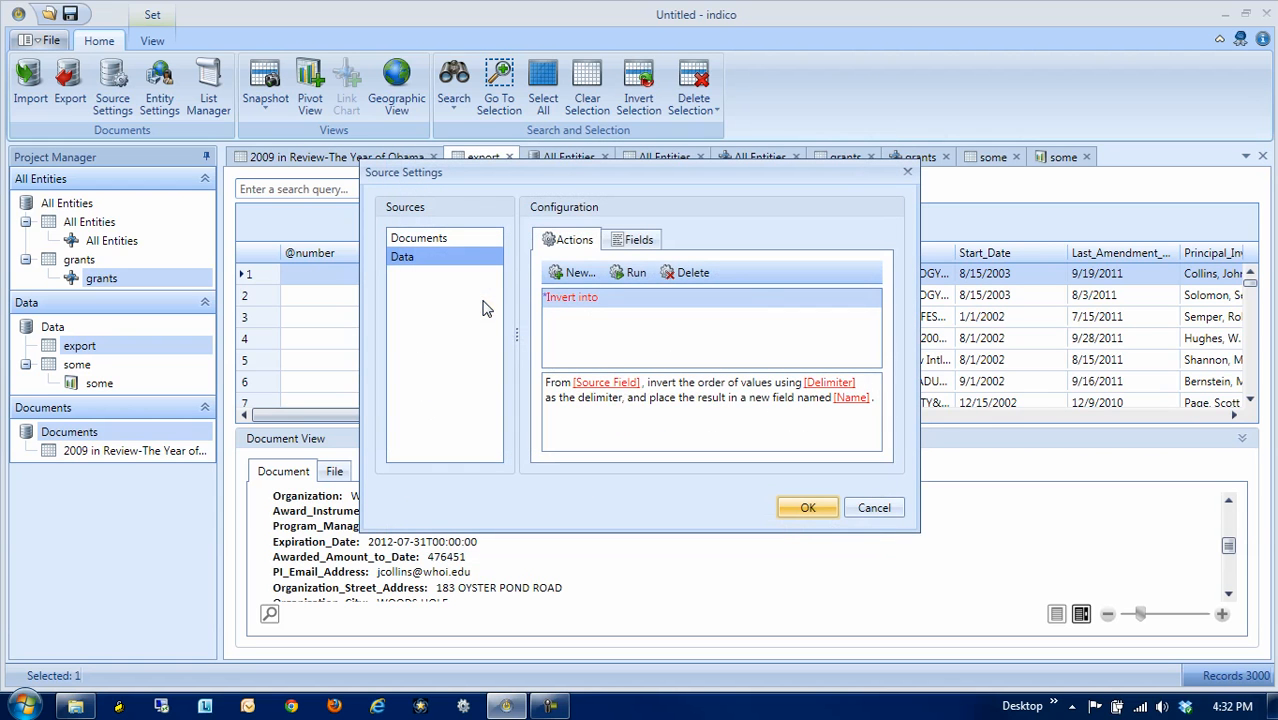
# Configure the inversion to use Principal_Investigator with a comma delimiter and a new field named PI-Name
pyautogui.click(618, 384)
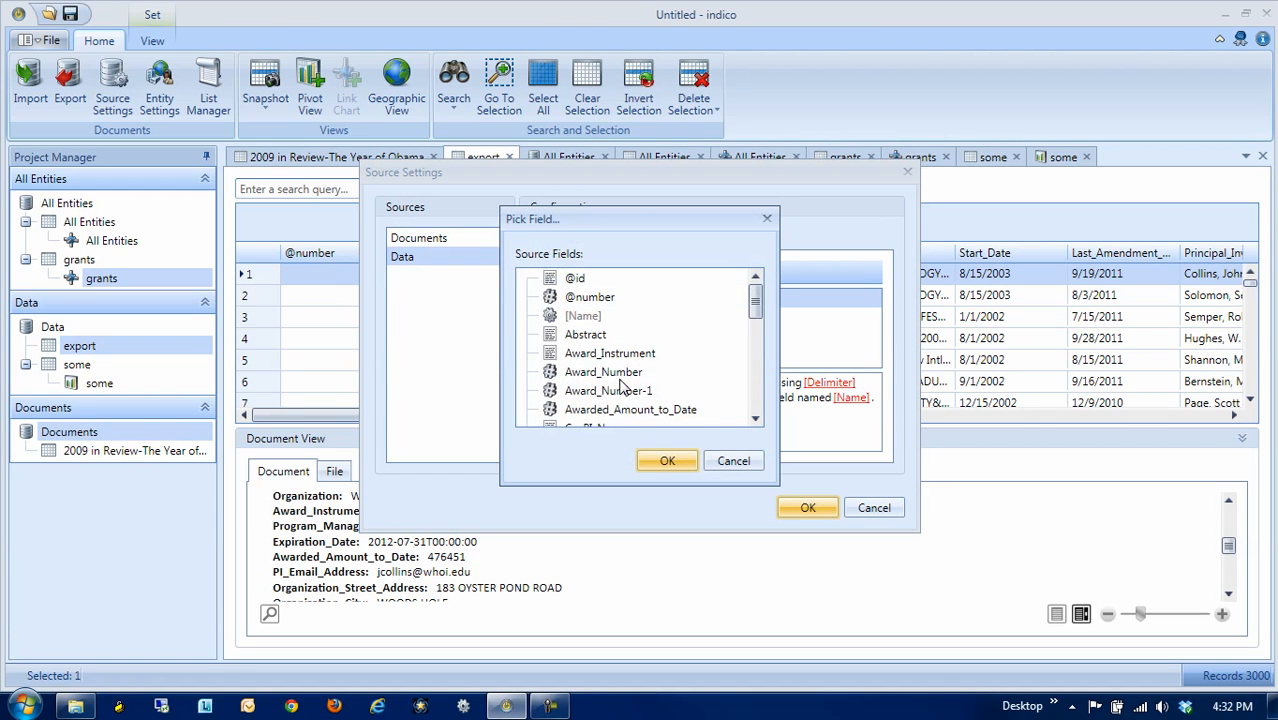
pyautogui.scroll(-5, 622, 388)
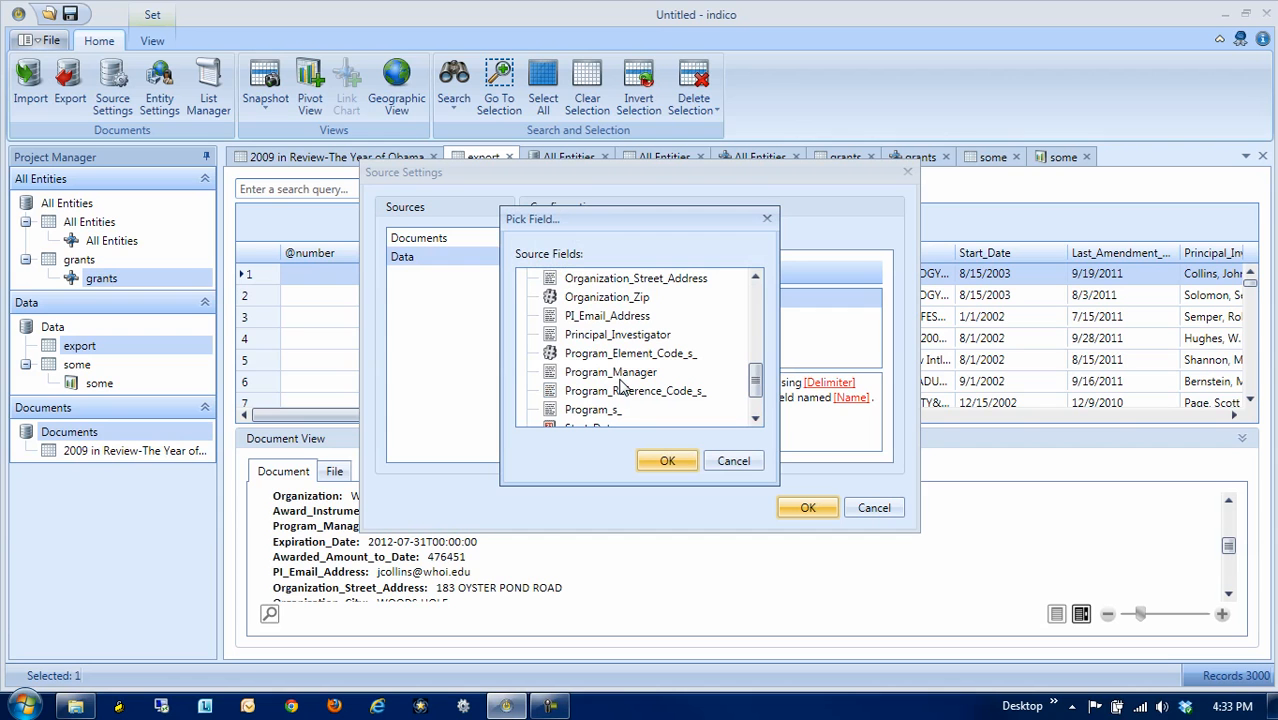
pyautogui.doubleClick(617, 337)
pyautogui.click(590, 398)
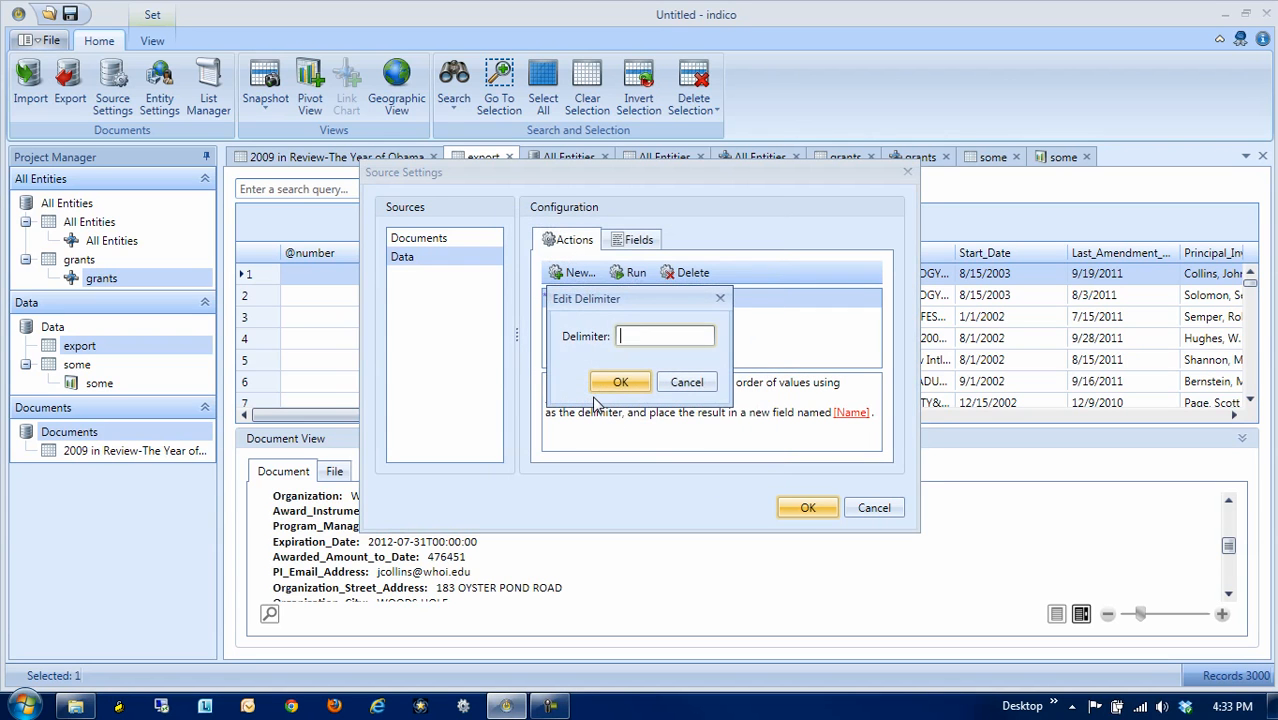
pyautogui.press('Return')
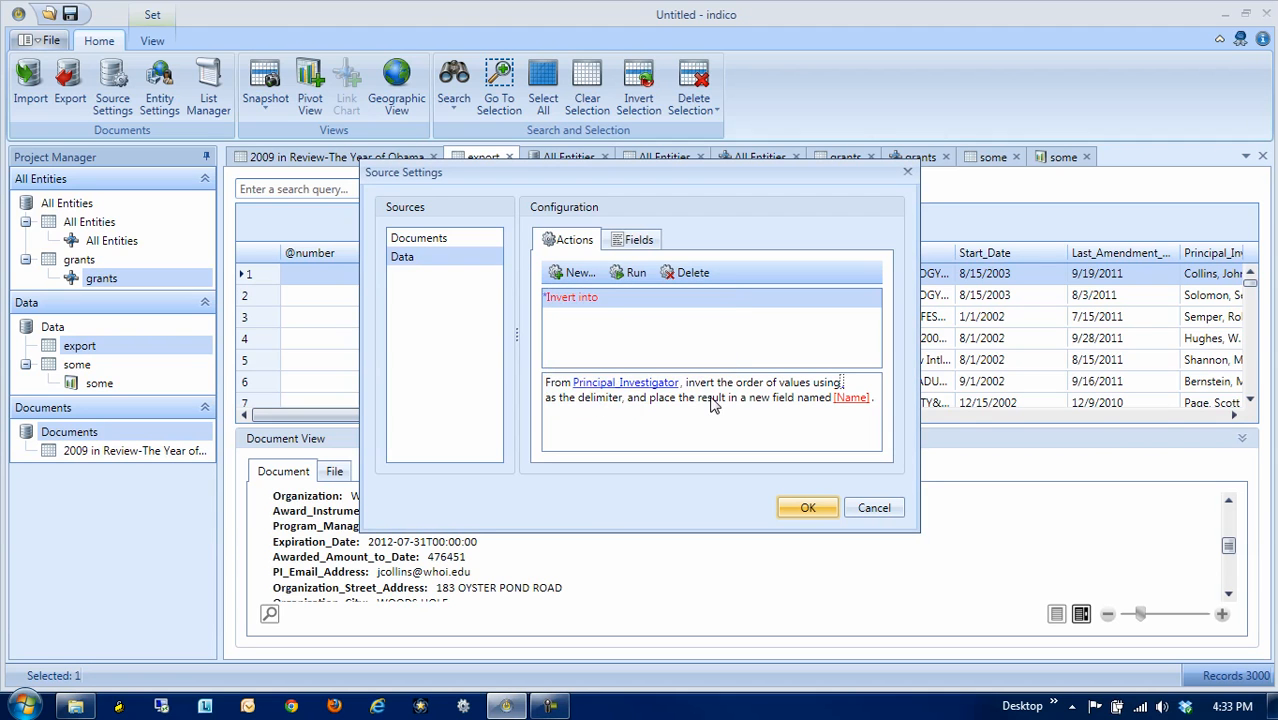
pyautogui.click(842, 400)
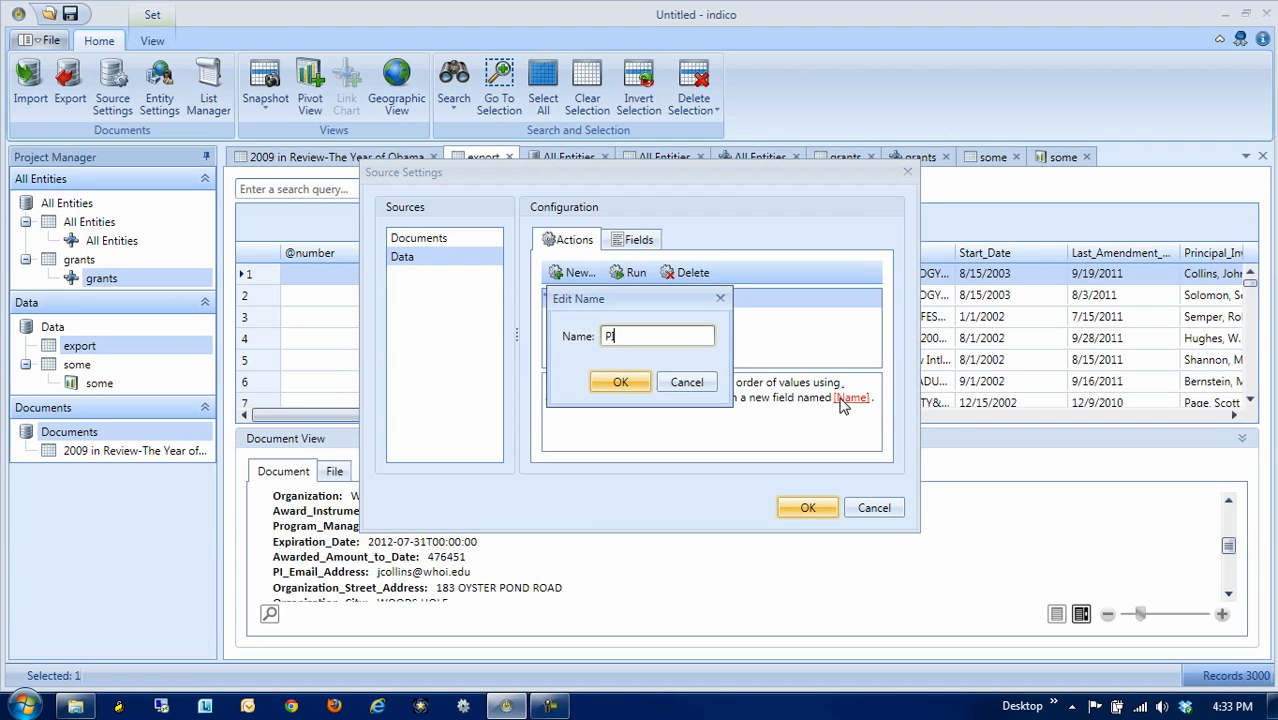
pyautogui.press('Return')
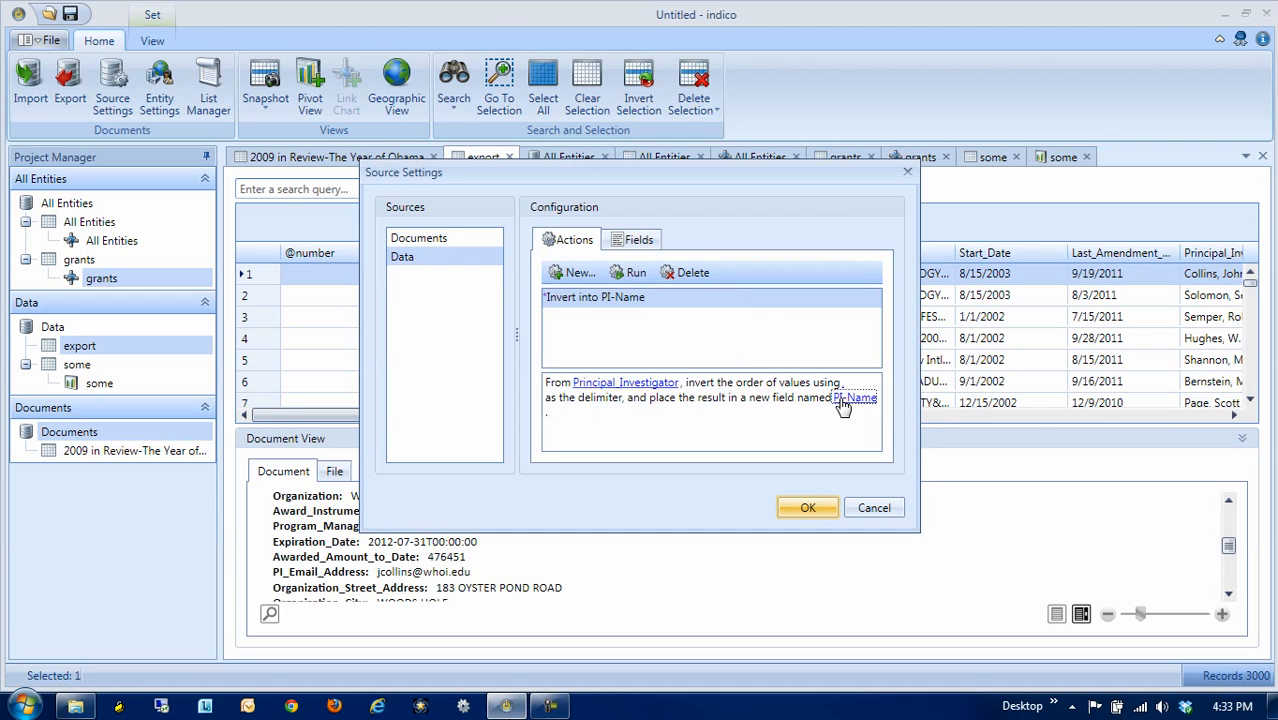
# Add a Decatenation action to the Data source with Co-PI_Name_s_ as its source field
pyautogui.click(579, 273)
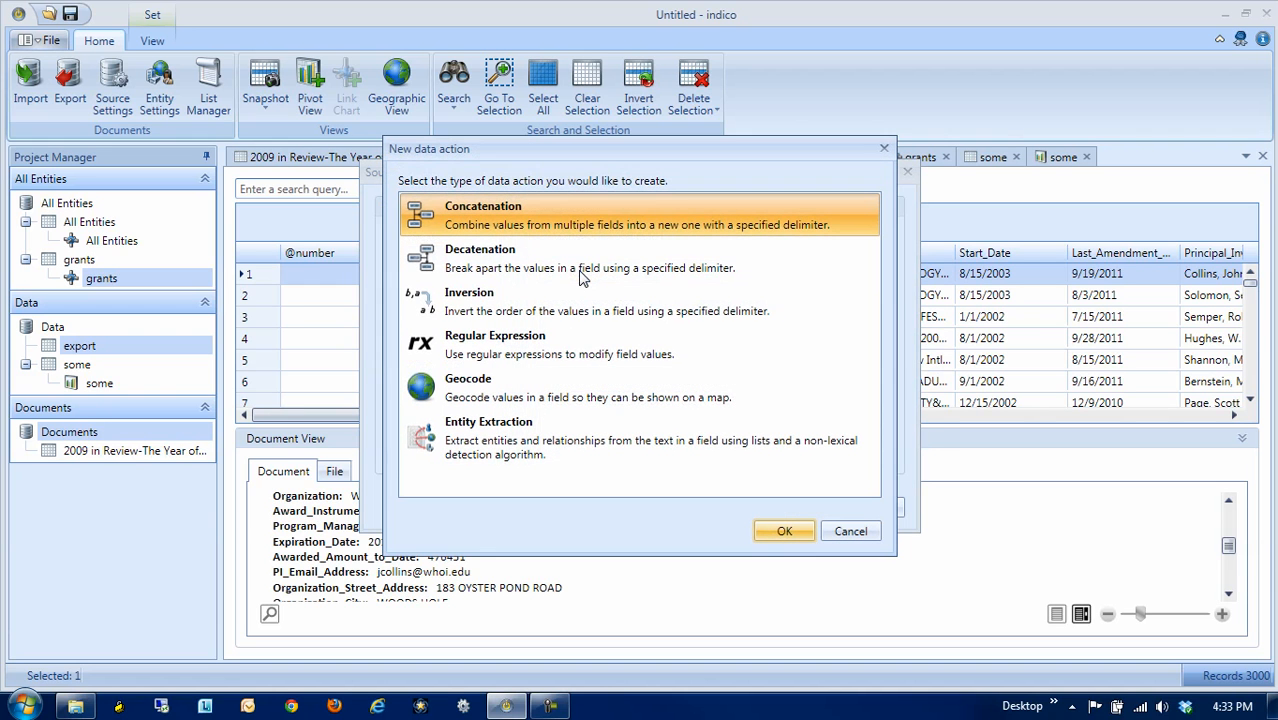
pyautogui.doubleClick(511, 272)
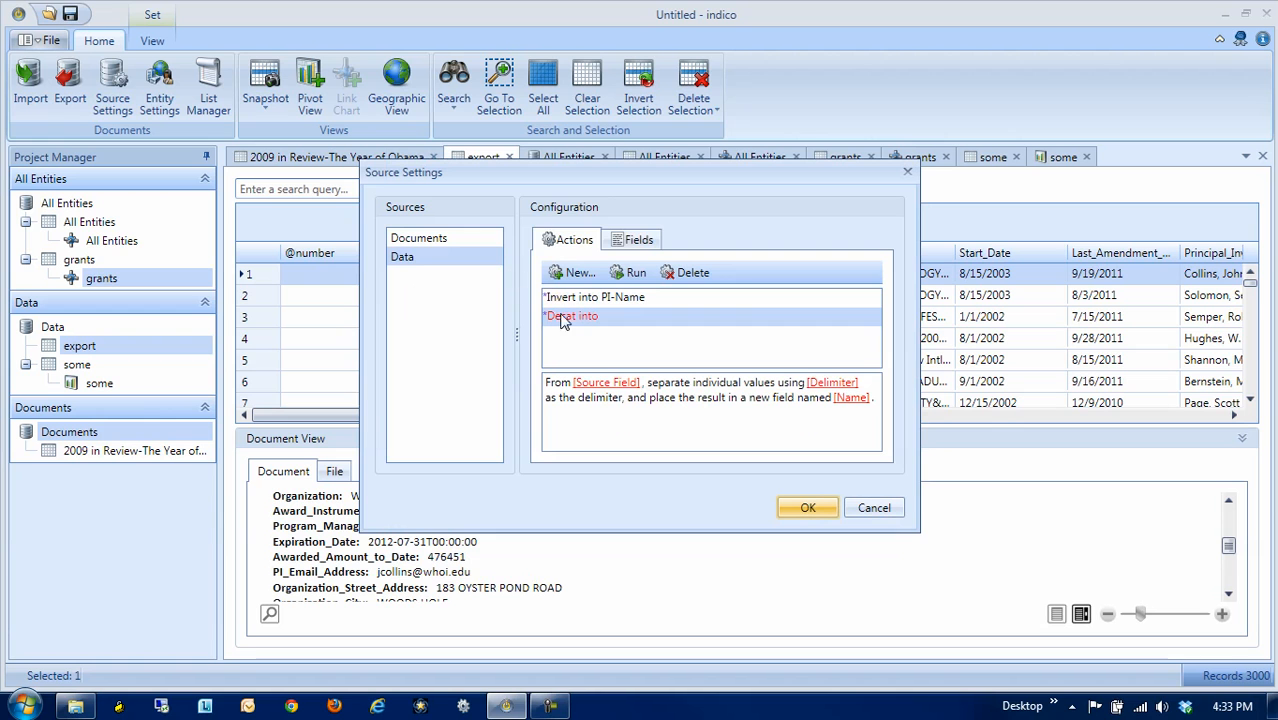
pyautogui.click(606, 382)
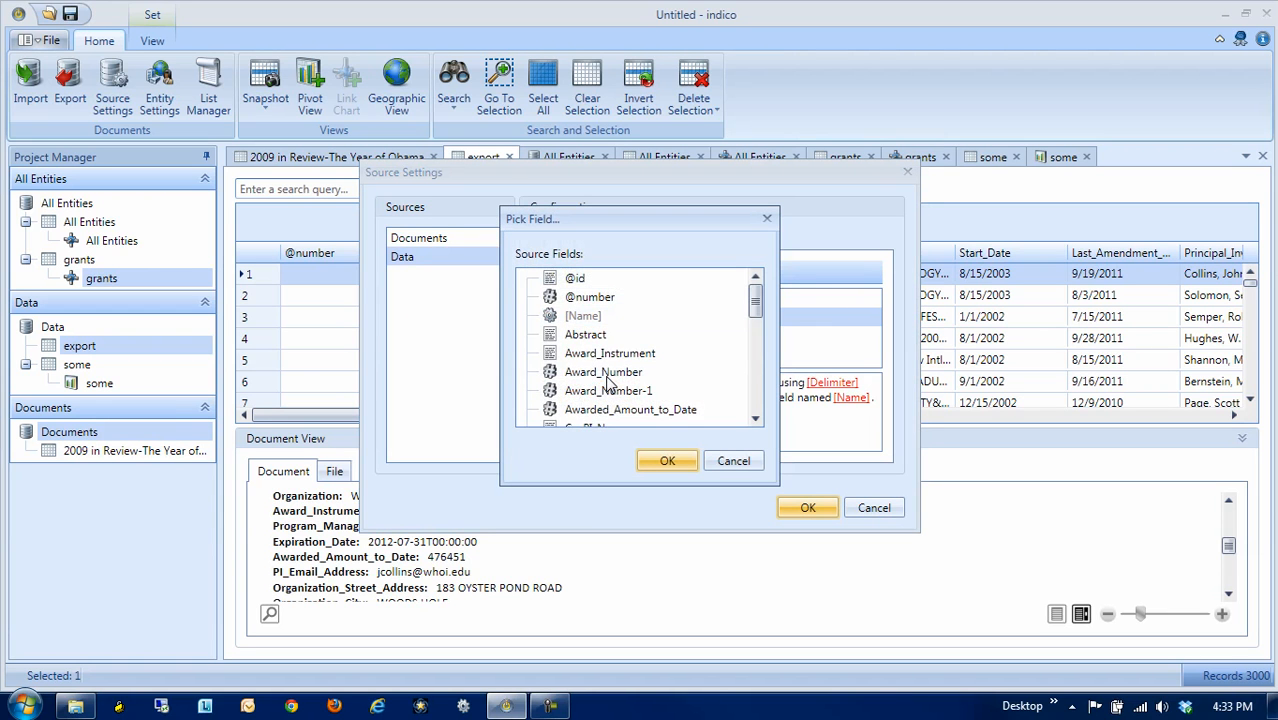
pyautogui.scroll(-4, 608, 381)
pyautogui.scroll(3, 608, 381)
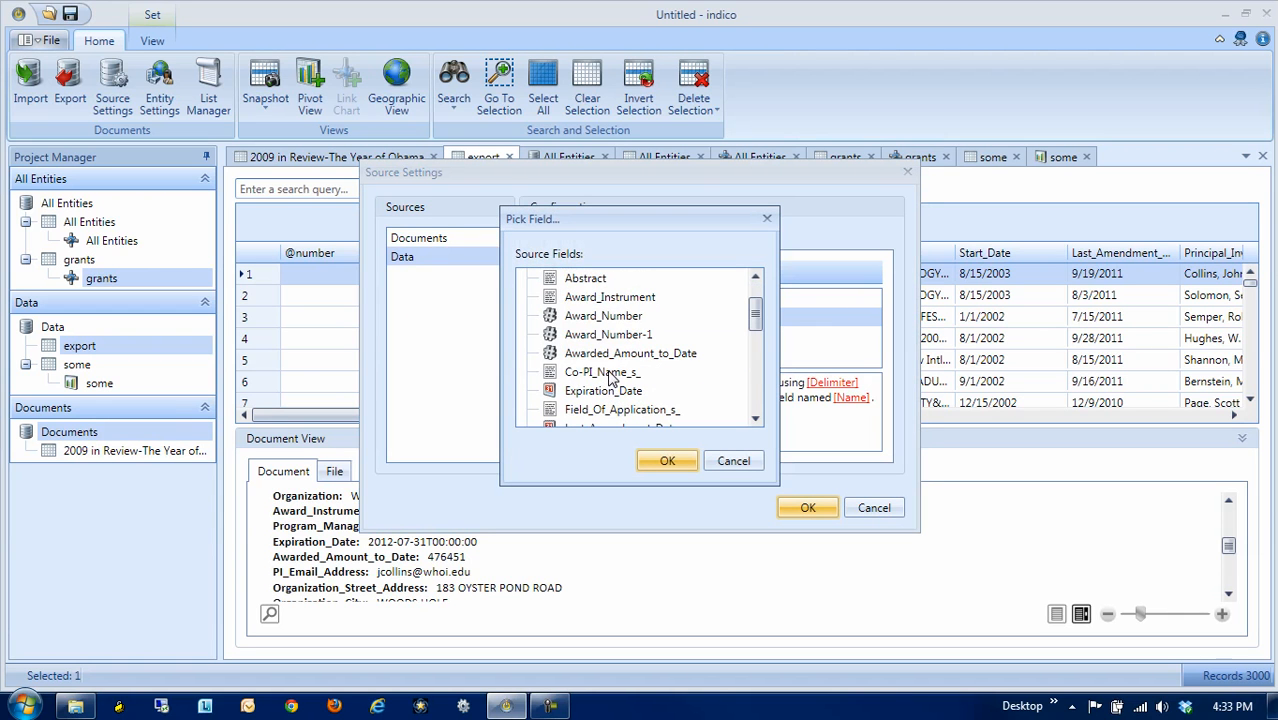
pyautogui.click(606, 372)
pyautogui.click(665, 460)
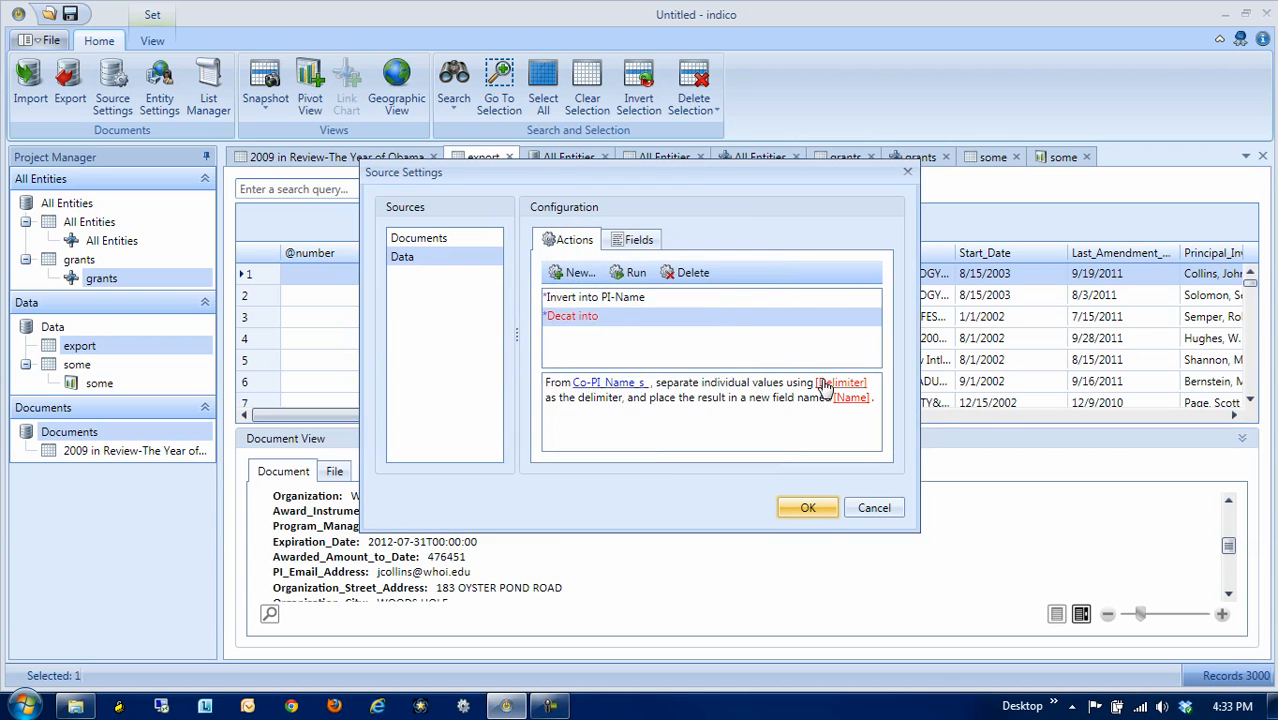
# Set the decatenation's delimiter to | and name its new field CoPI-Name
pyautogui.click(822, 383)
pyautogui.write(';')
pyautogui.press('Return')
pyautogui.click(848, 400)
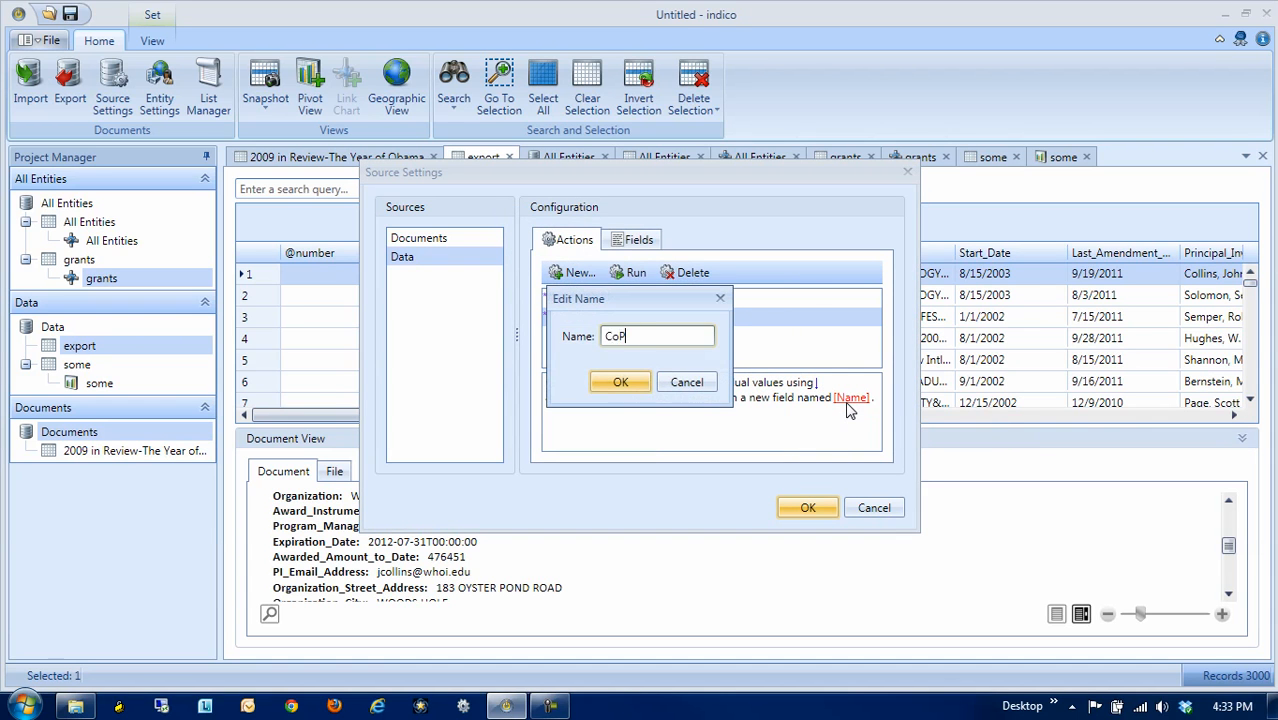
pyautogui.press('Return')
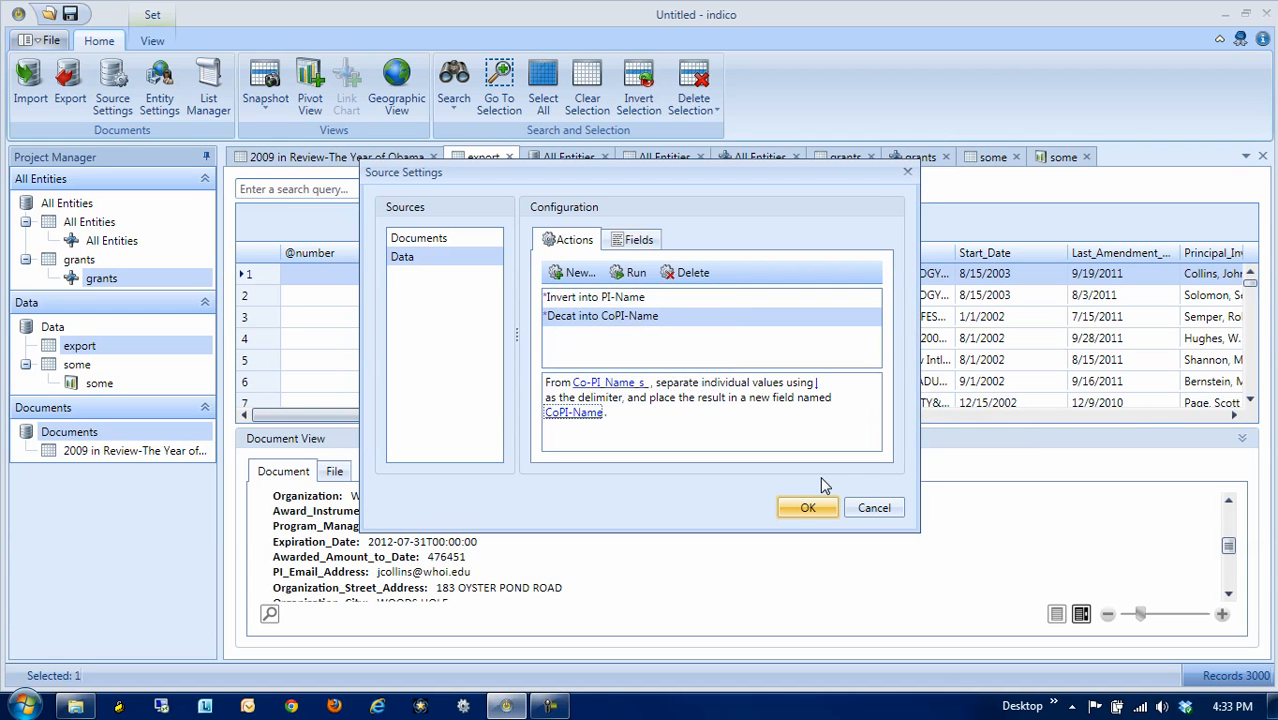
# Add a Concatenation action to the Data source that combines Organization_City and Organization_State
pyautogui.click(572, 273)
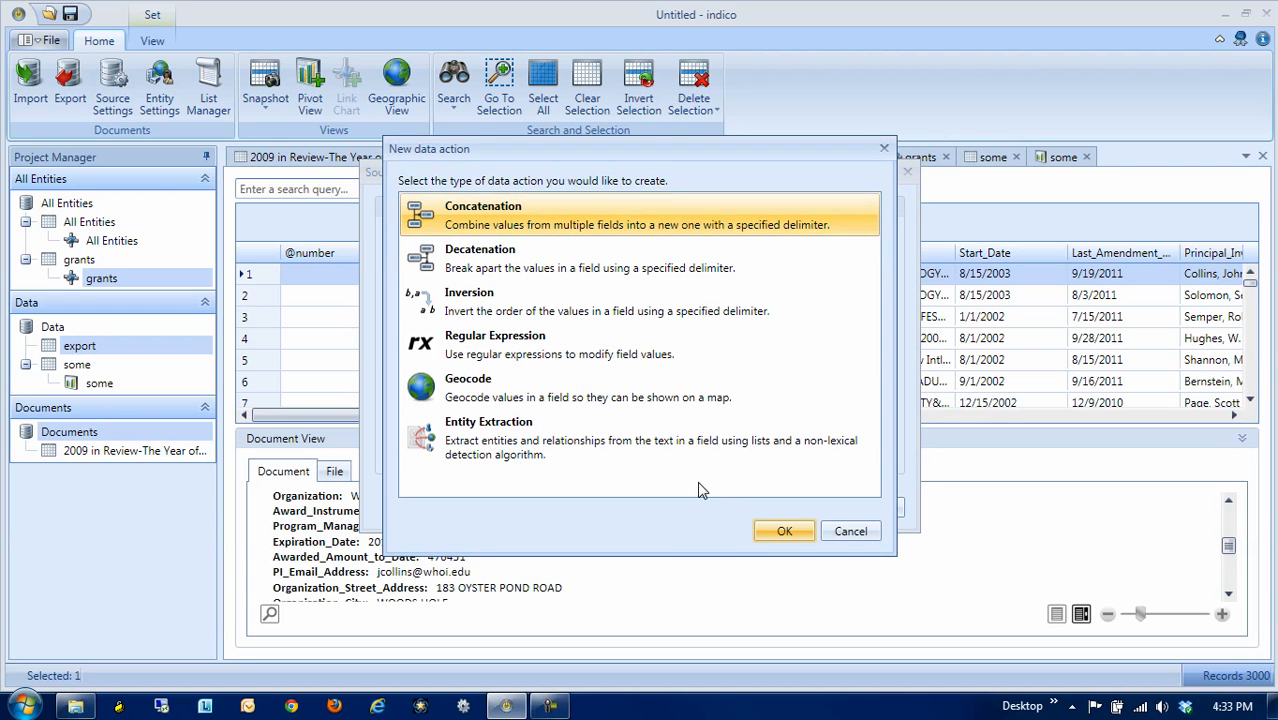
pyautogui.click(779, 530)
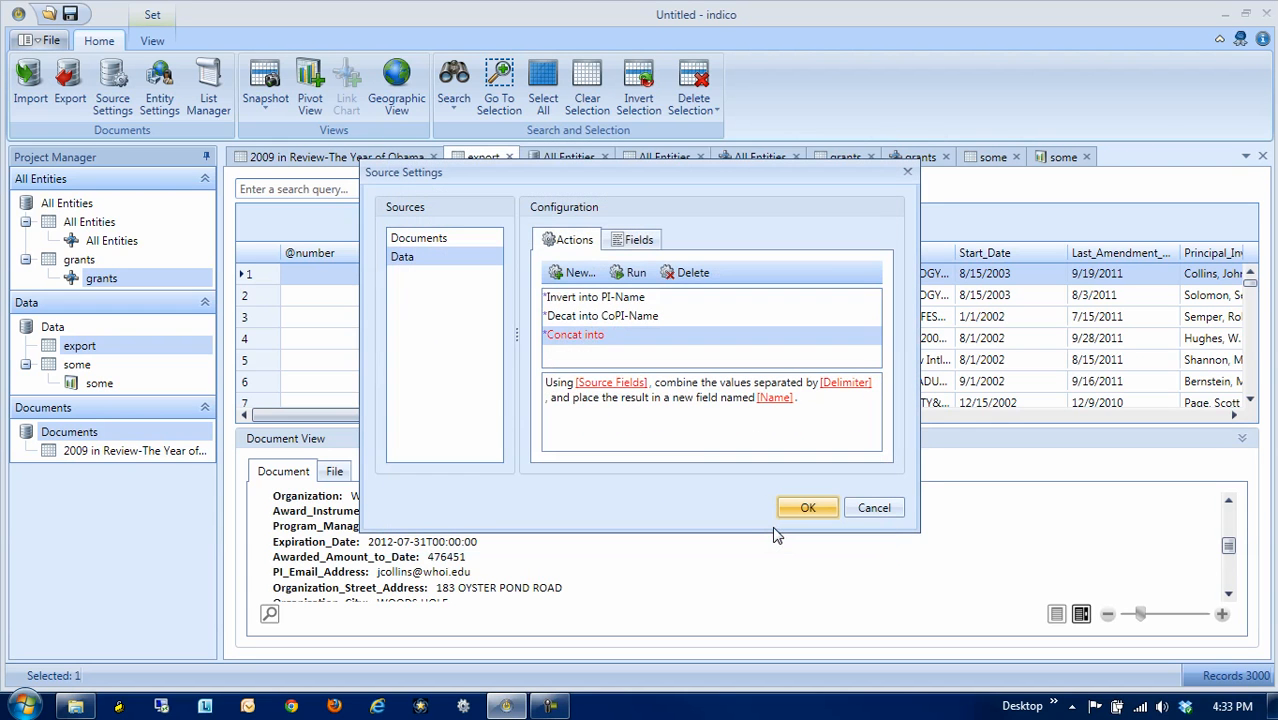
pyautogui.click(613, 383)
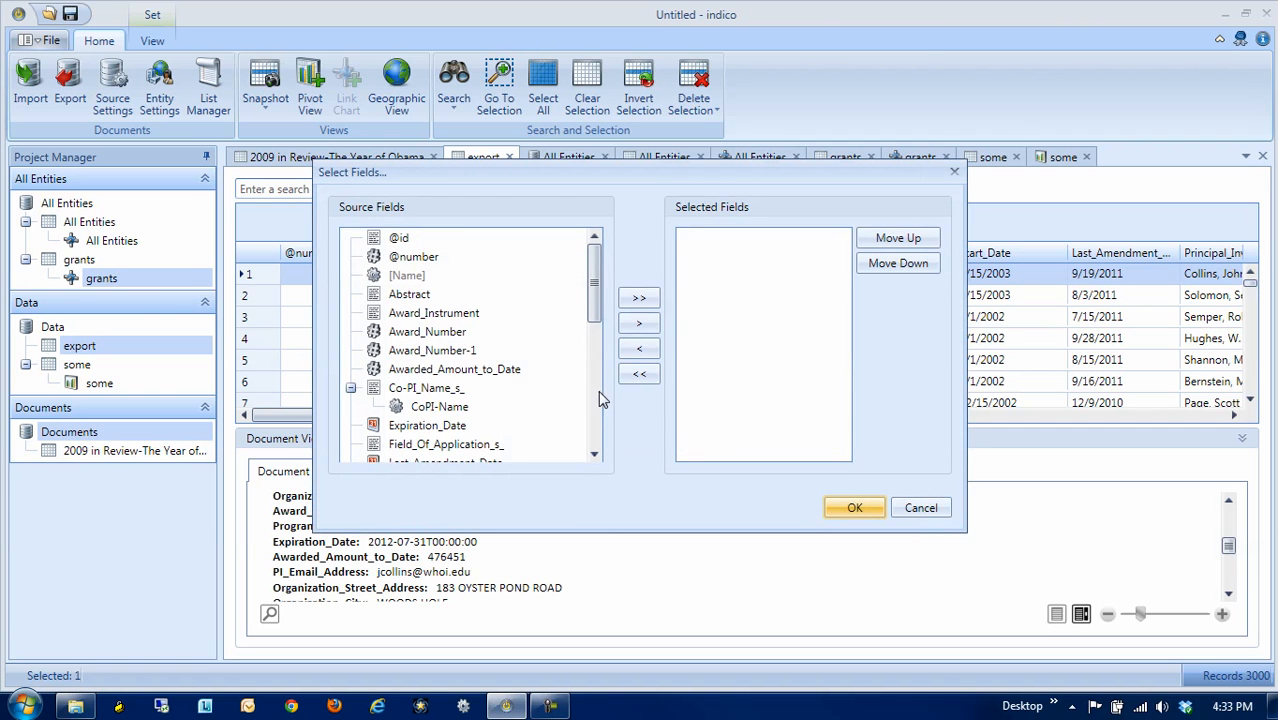
pyautogui.click(595, 392)
pyautogui.click(516, 322)
pyautogui.click(639, 323)
pyautogui.click(639, 325)
pyautogui.click(850, 508)
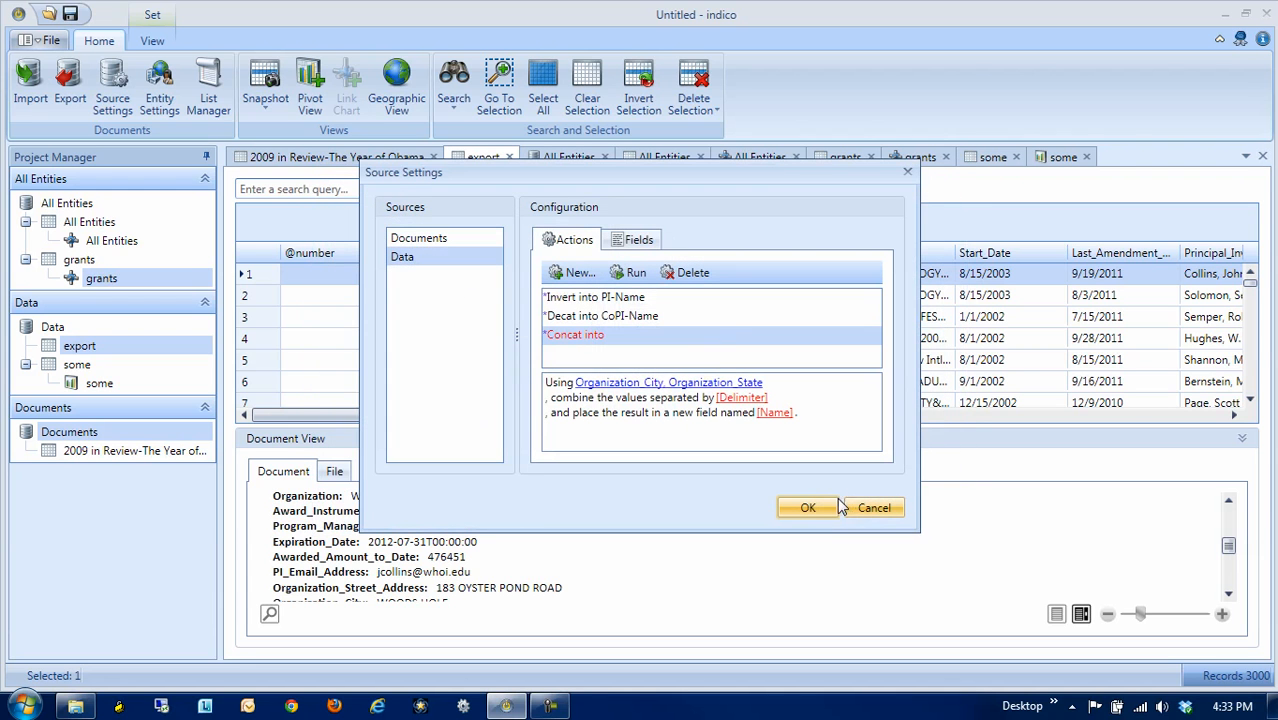
# Set the concatenation's delimiter to a comma and name its new field CityState
pyautogui.click(742, 400)
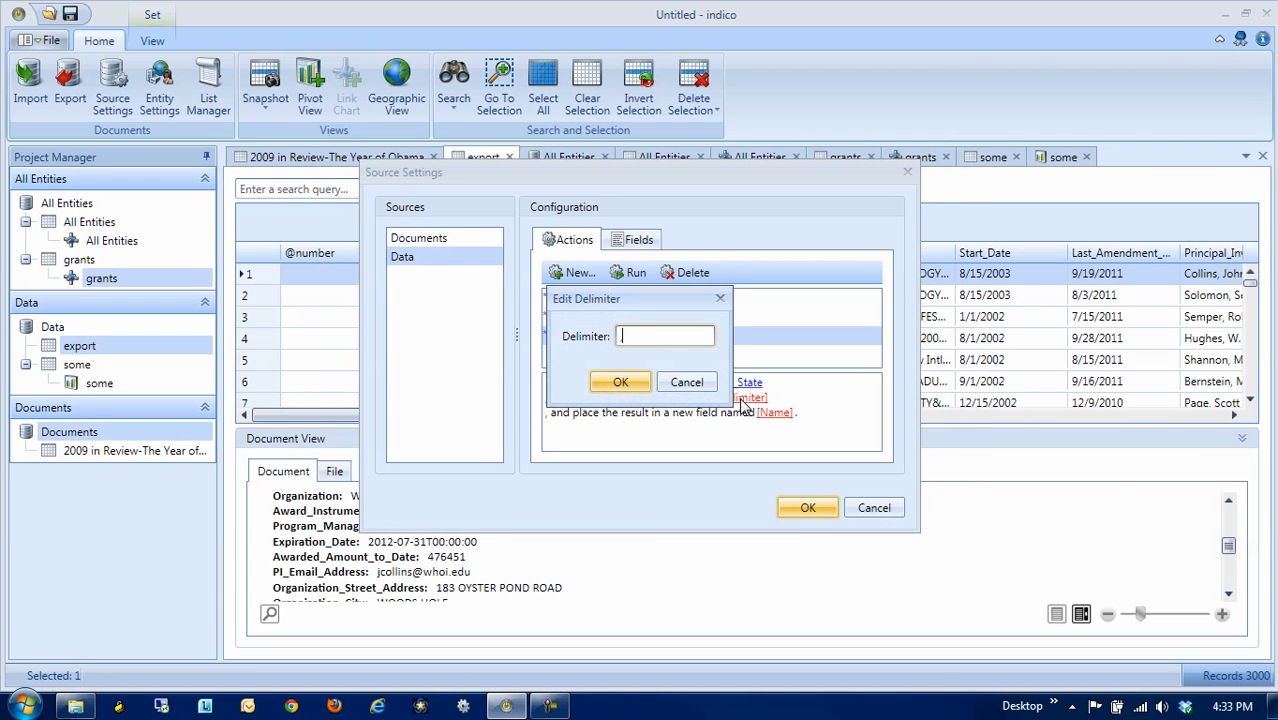
pyautogui.write(',')
pyautogui.press('Return')
pyautogui.click(779, 419)
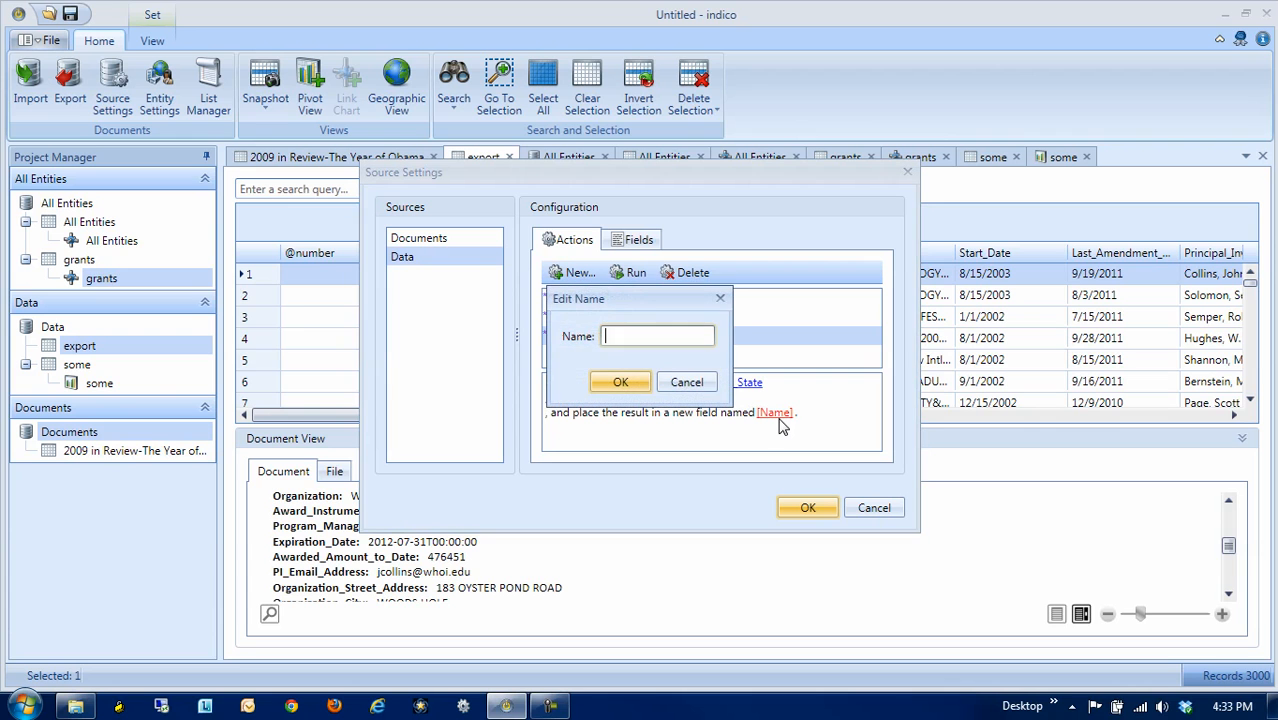
pyautogui.write('CityState')
pyautogui.press('Return')
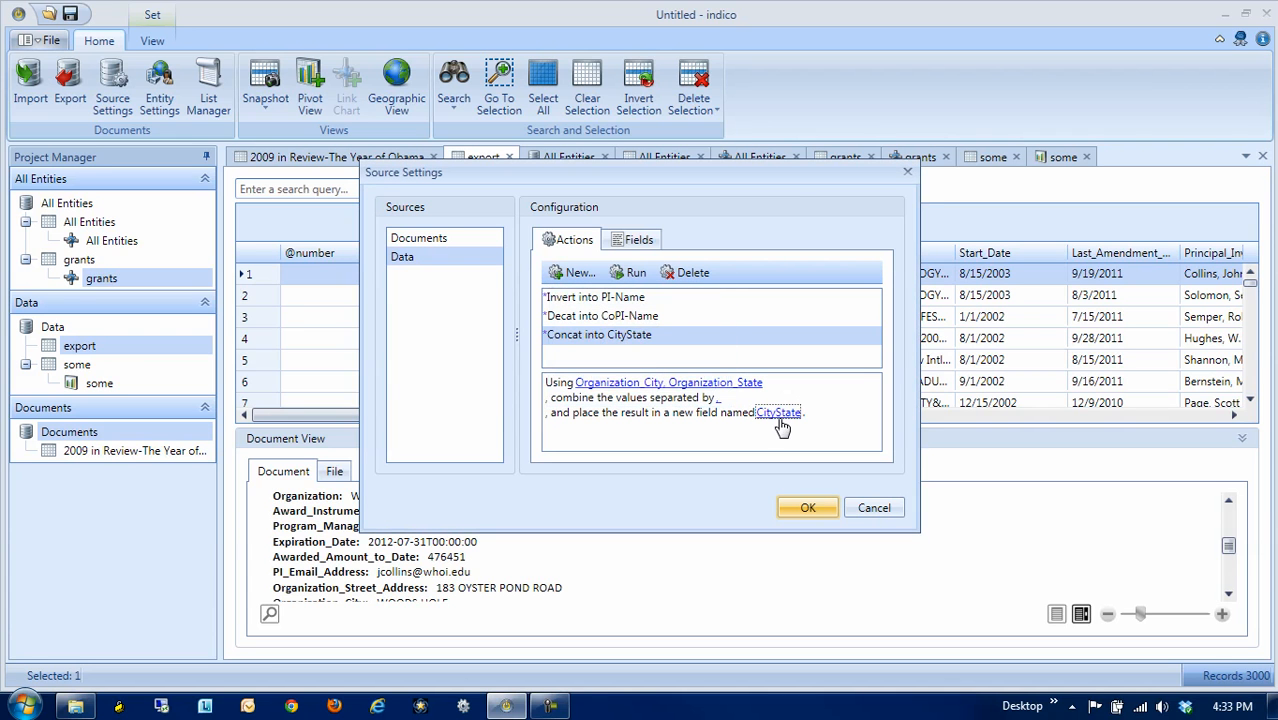
# Add a Geocode action to the Data source with CityState as its source field
pyautogui.click(568, 275)
pyautogui.click(495, 390)
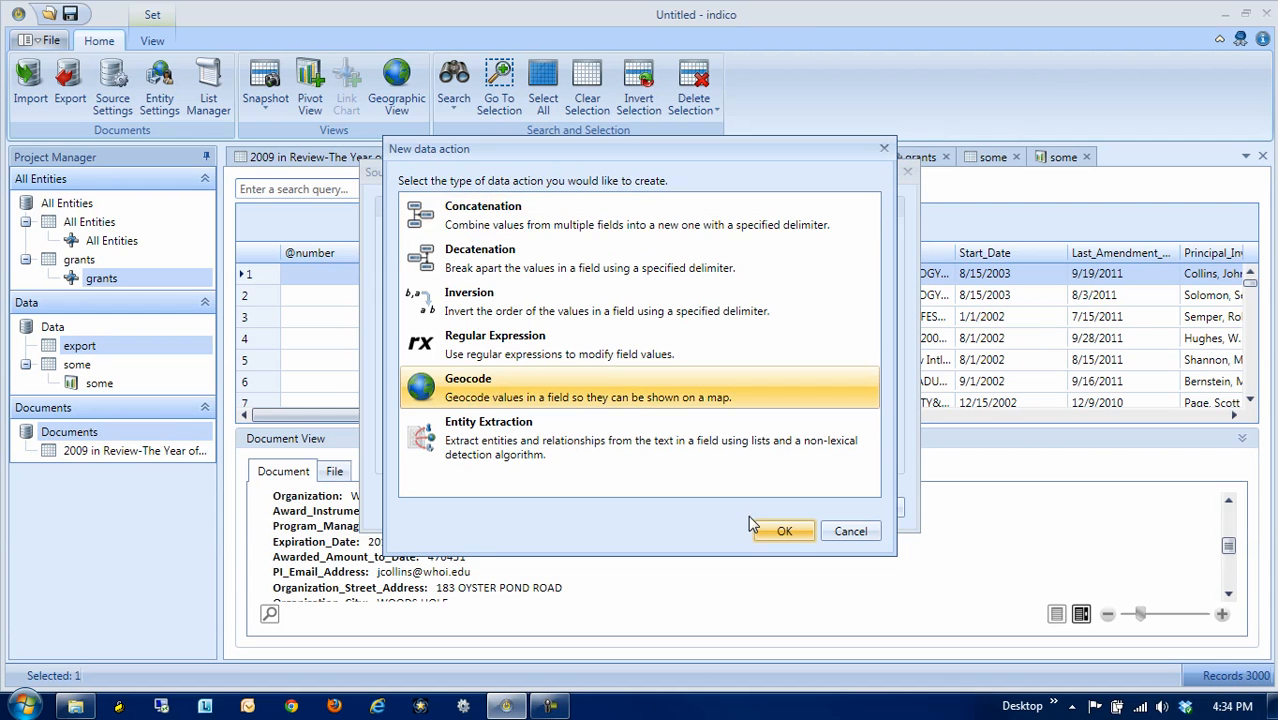
pyautogui.click(786, 528)
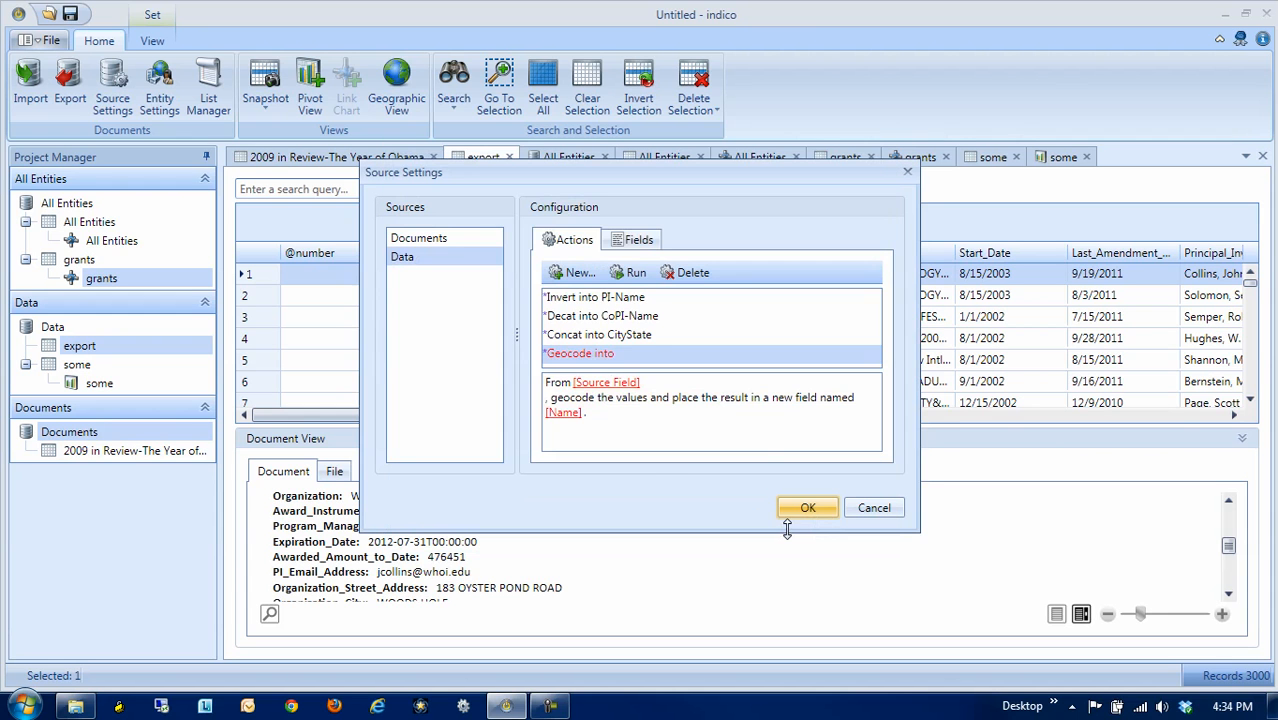
pyautogui.click(605, 383)
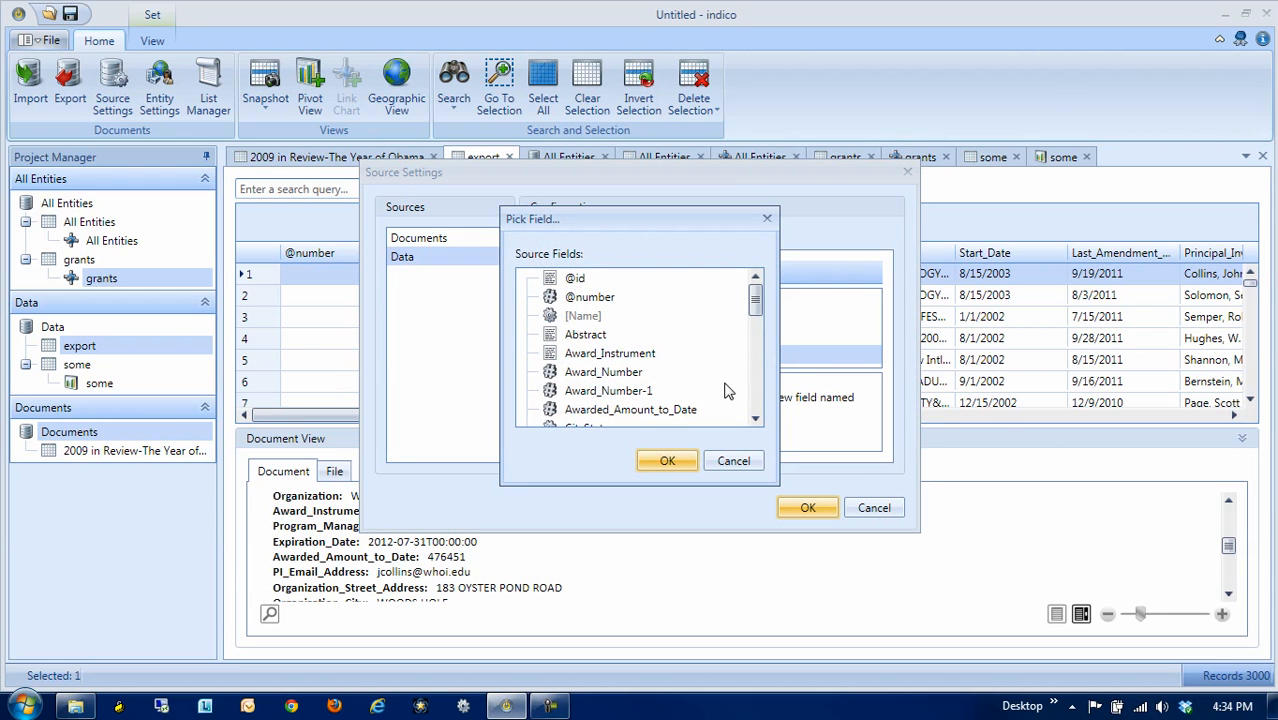
pyautogui.click(757, 388)
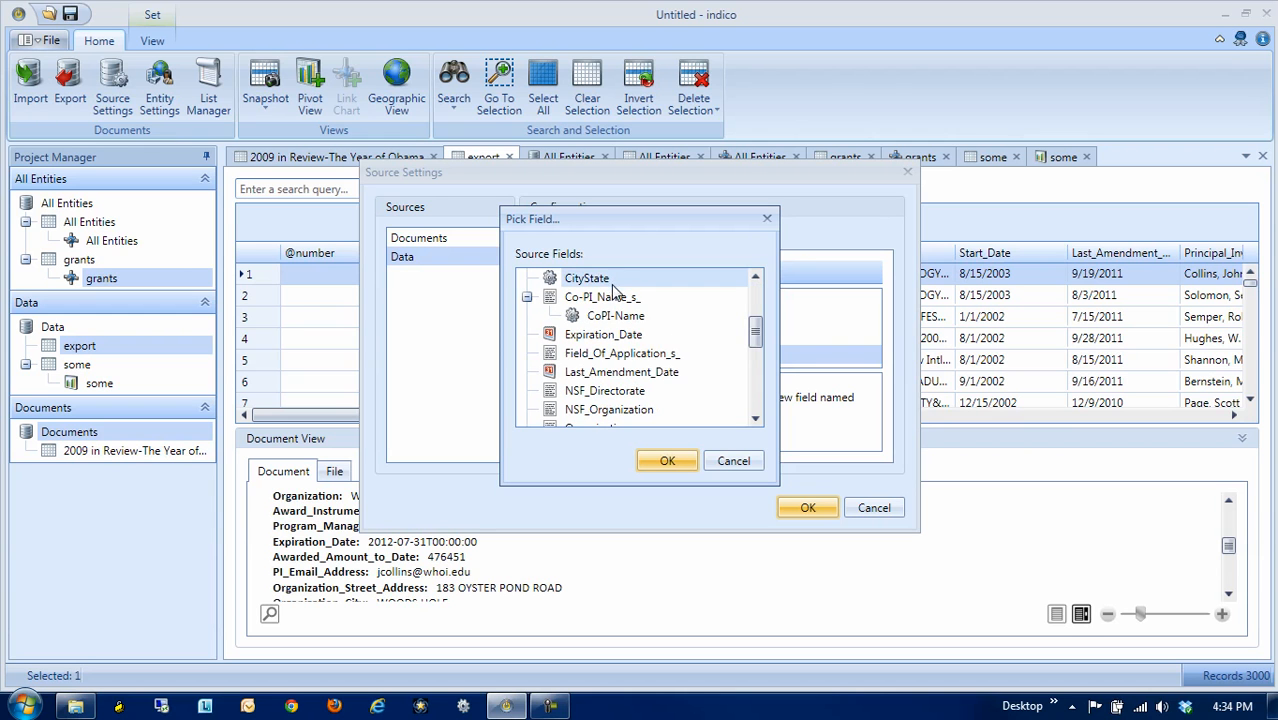
pyautogui.click(675, 462)
# Name the geocode result field coord and apply the source settings
pyautogui.click(570, 413)
pyautogui.write('coord')
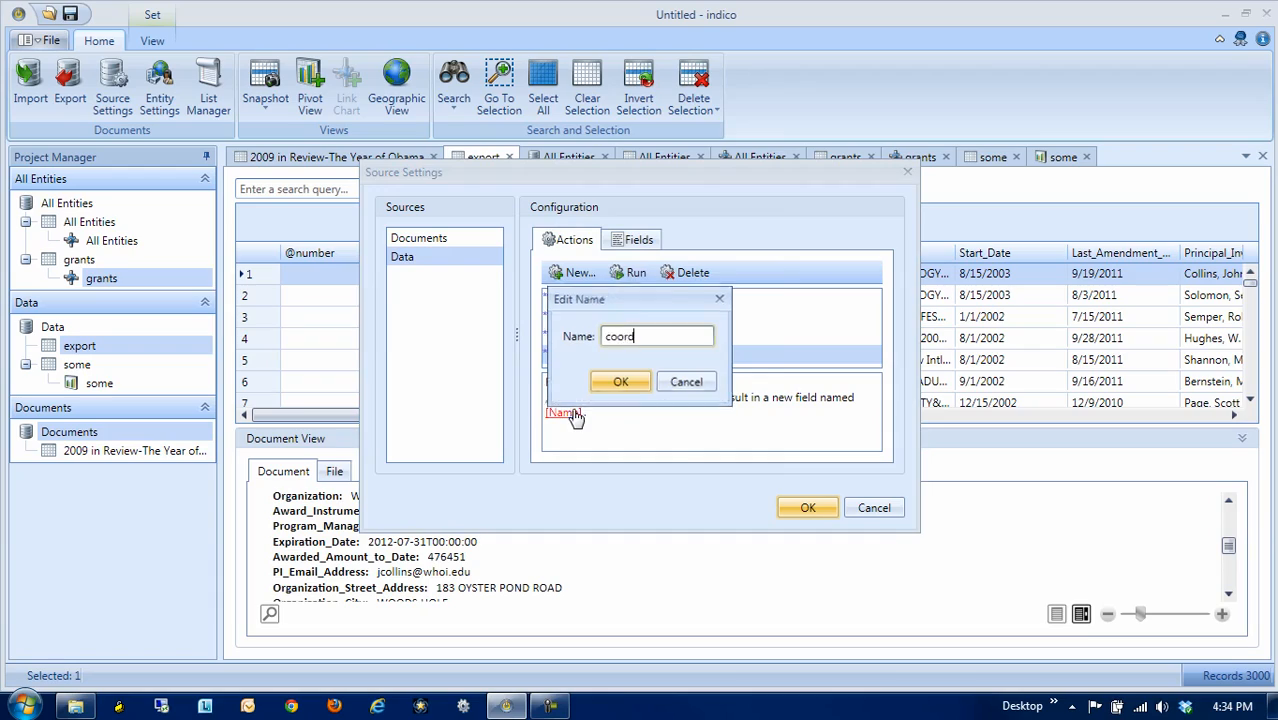
pyautogui.press('Return')
pyautogui.click(790, 506)
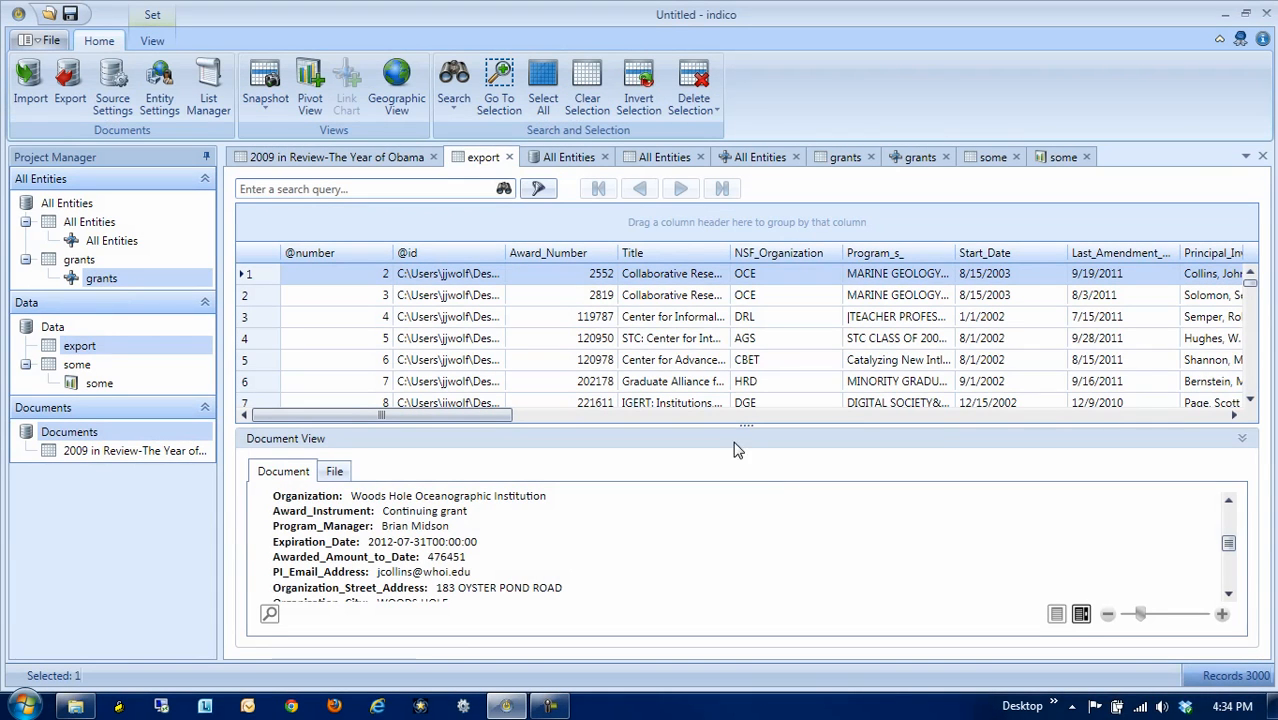
# Create a geographic view of the export set and examine the grant locations across the southeastern United States
pyautogui.click(397, 82)
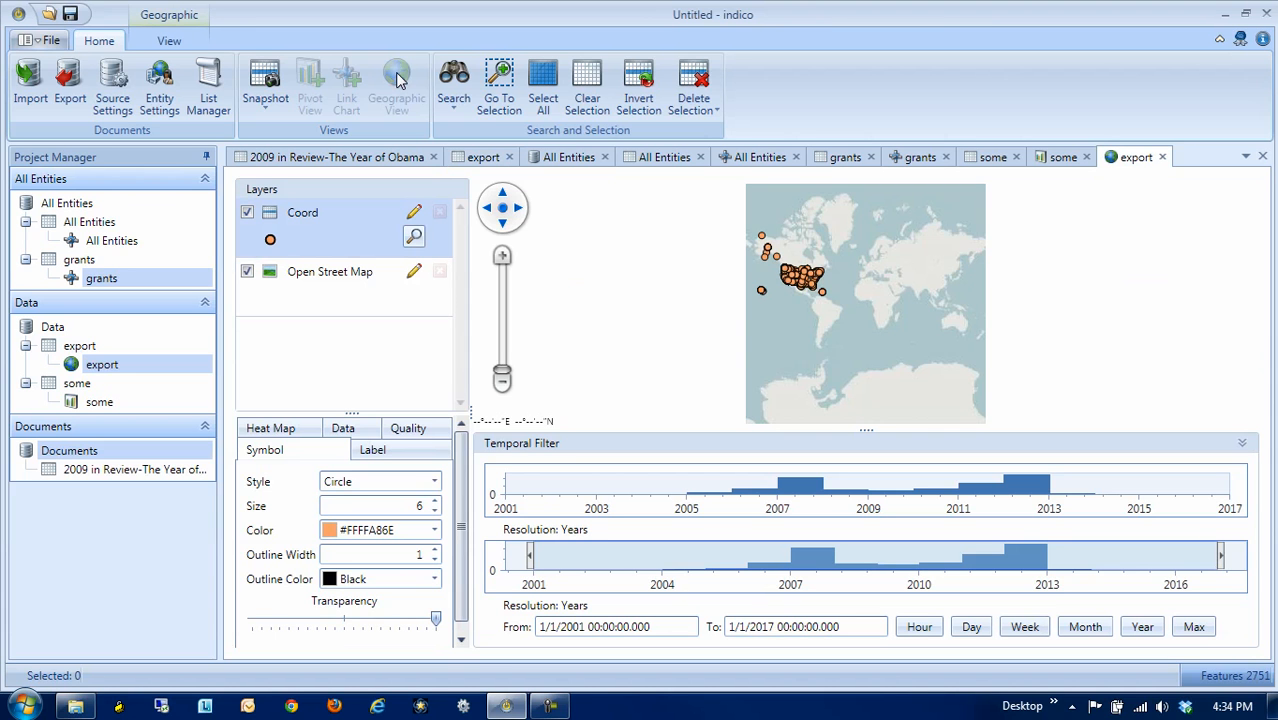
pyautogui.scroll(2, 795, 275)
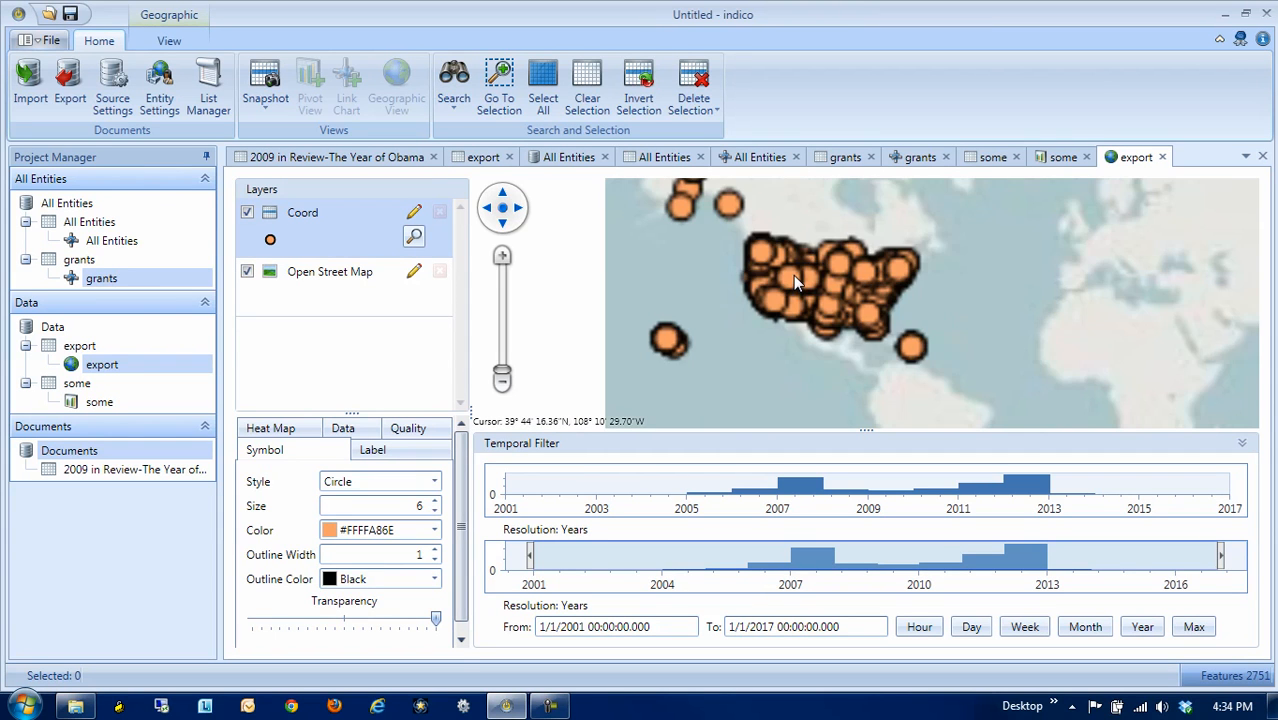
pyautogui.scroll(2, 793, 278)
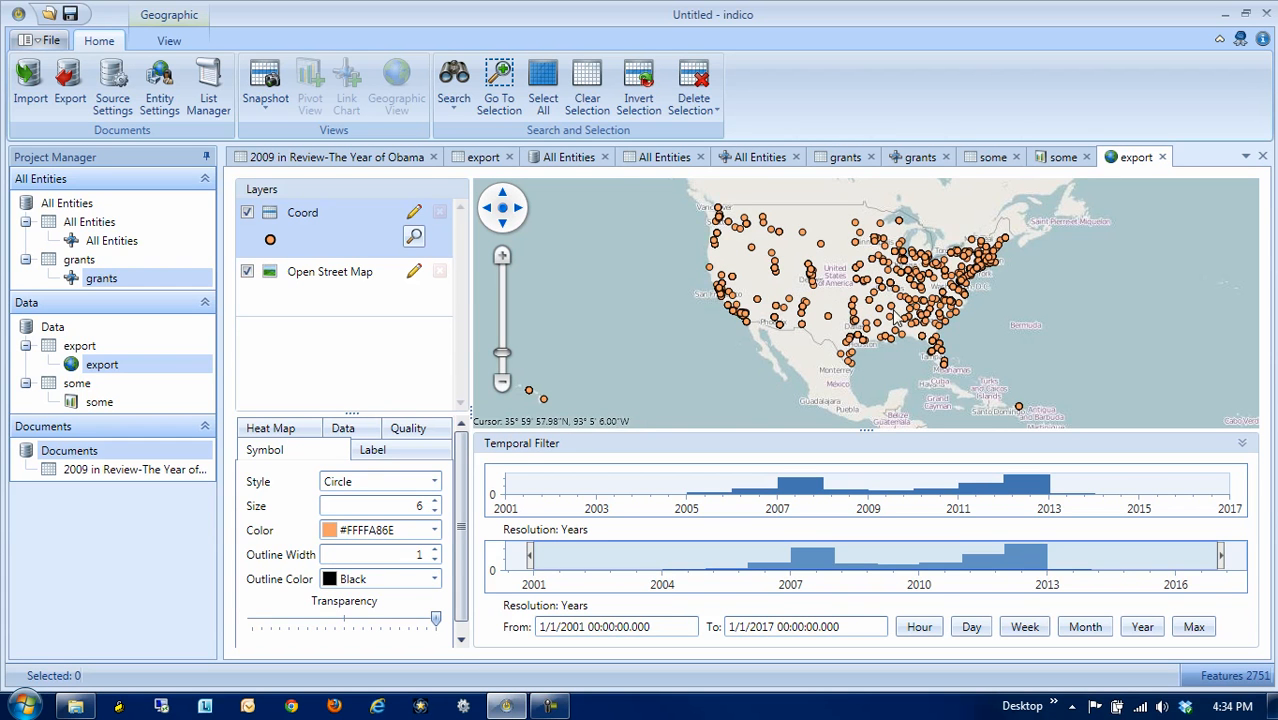
pyautogui.scroll(3, 926, 333)
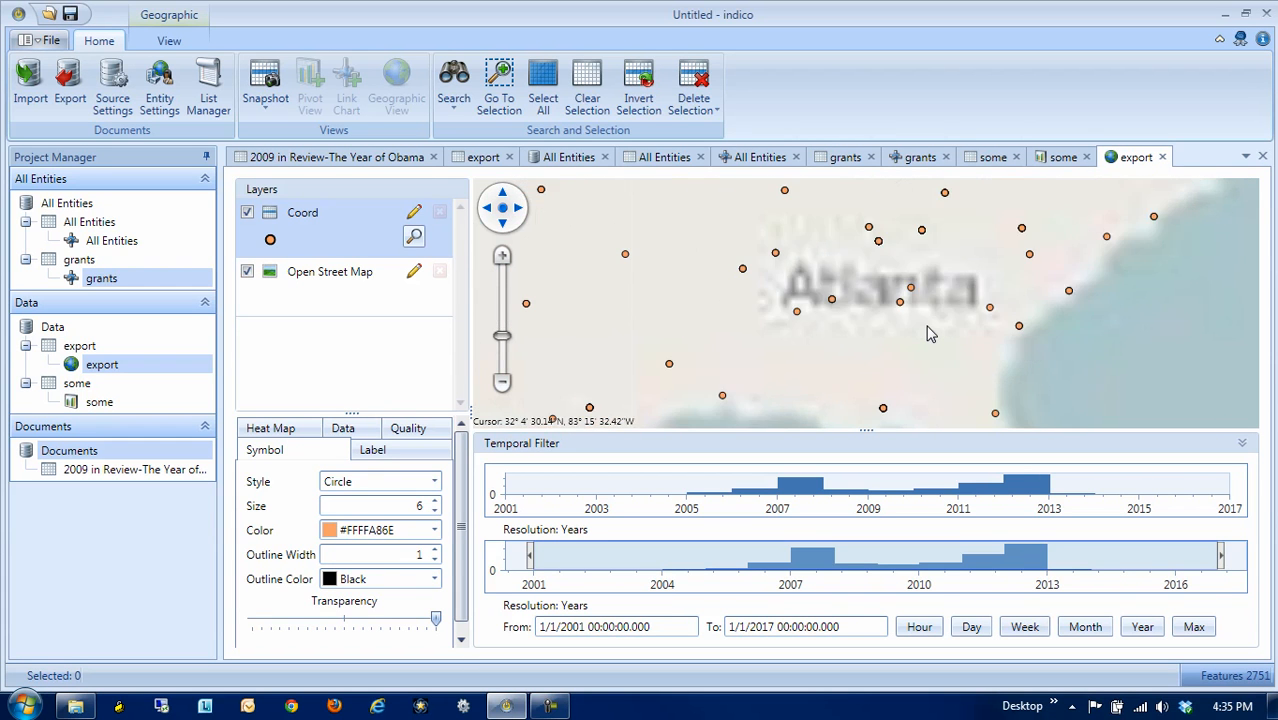
pyautogui.scroll(-3, 926, 333)
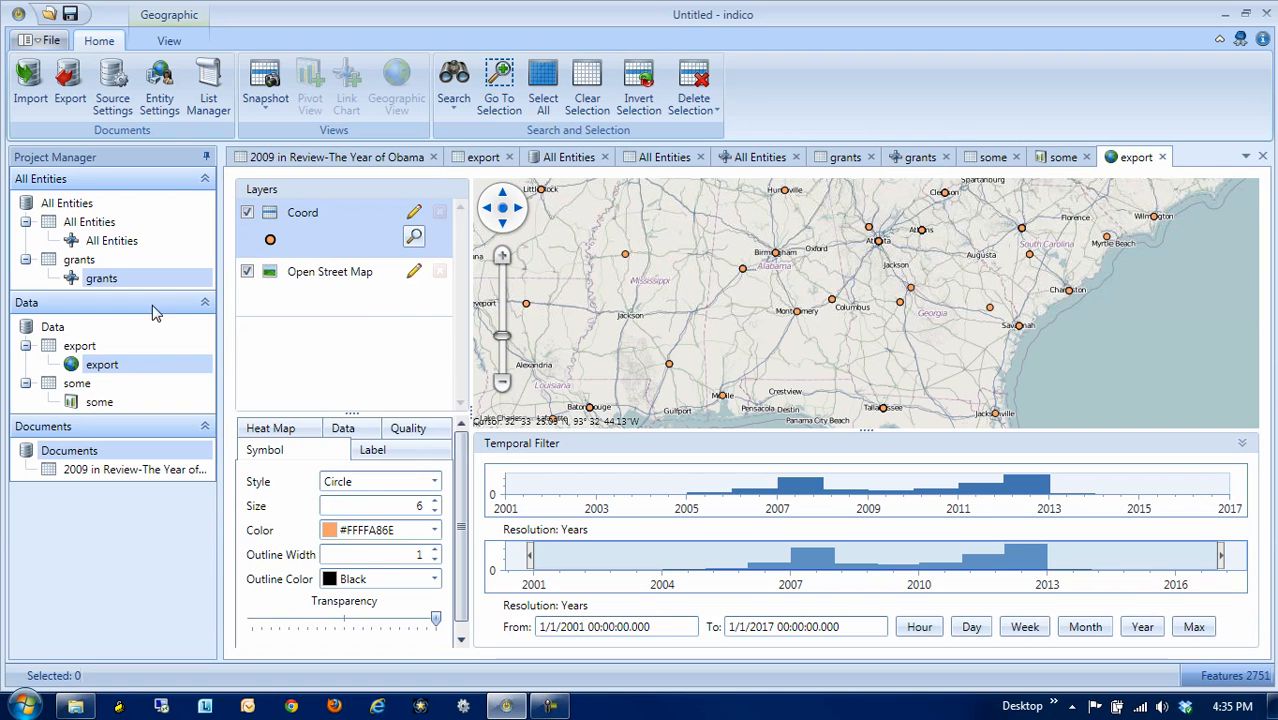
# From the export set, open the entity mapping for the Data source and add CoPI-Name as an entity beside Principal_Investigator
pyautogui.doubleClick(72, 347)
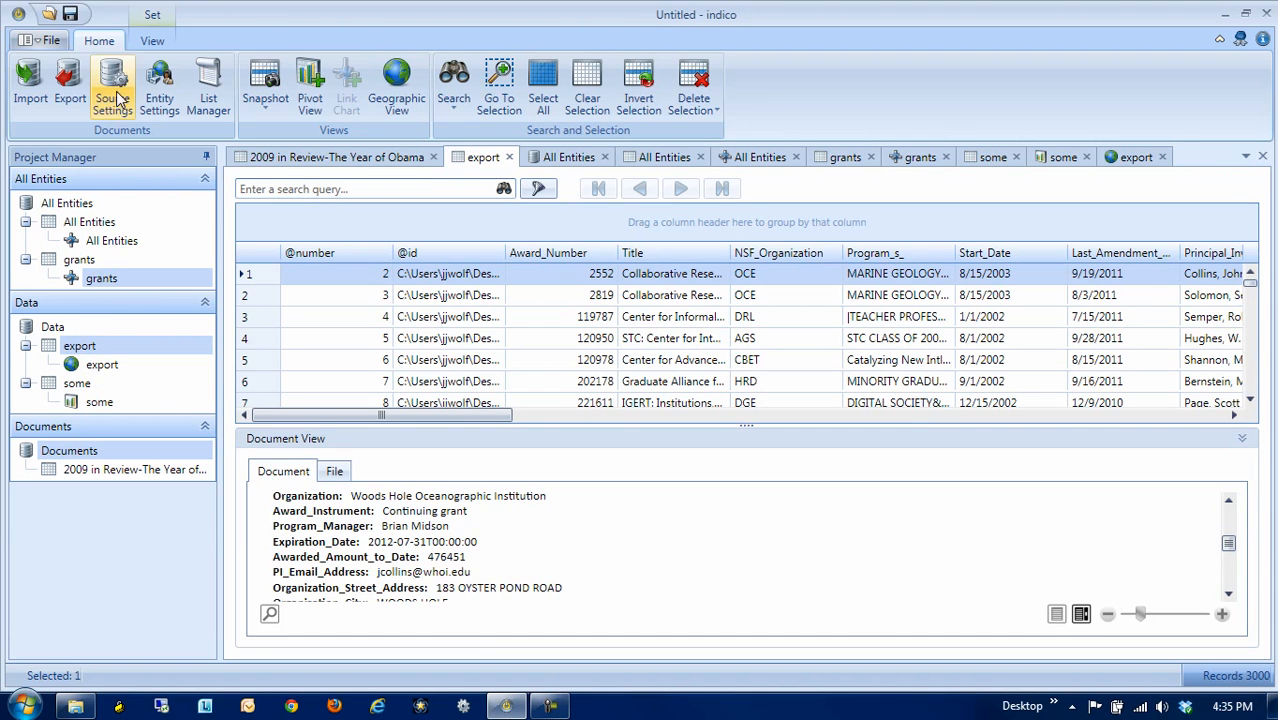
pyautogui.click(166, 93)
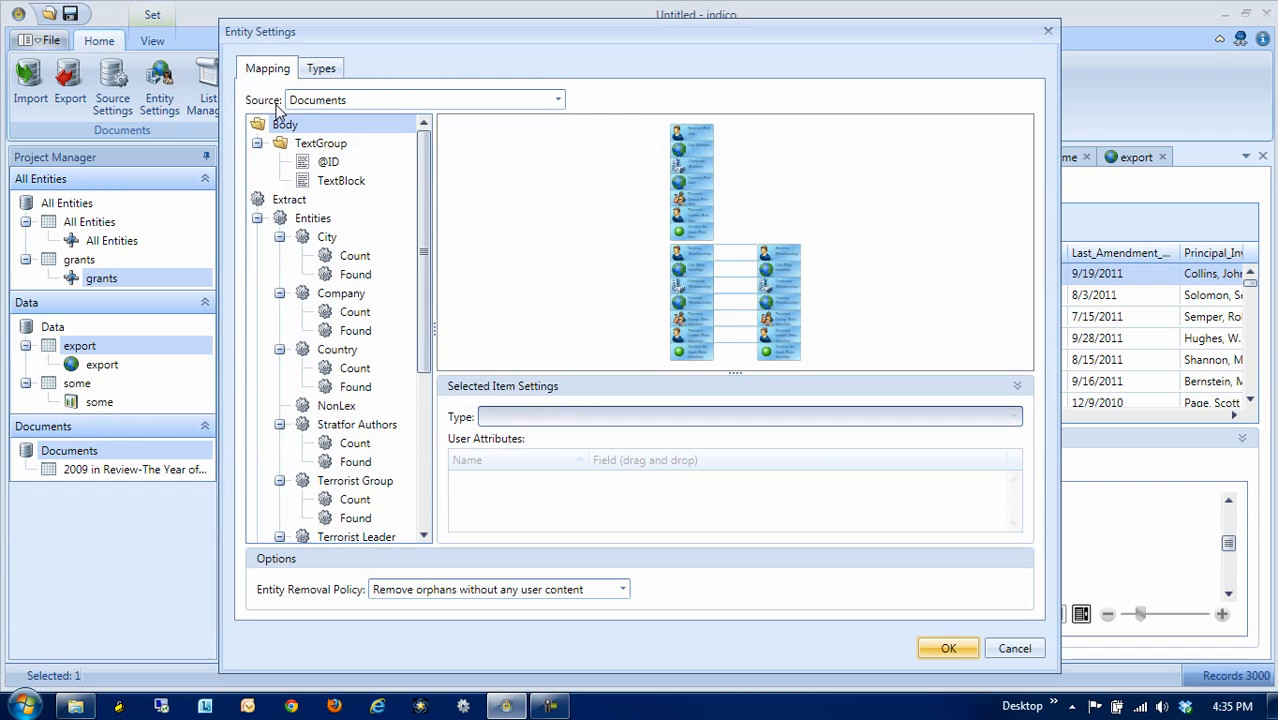
pyautogui.click(310, 104)
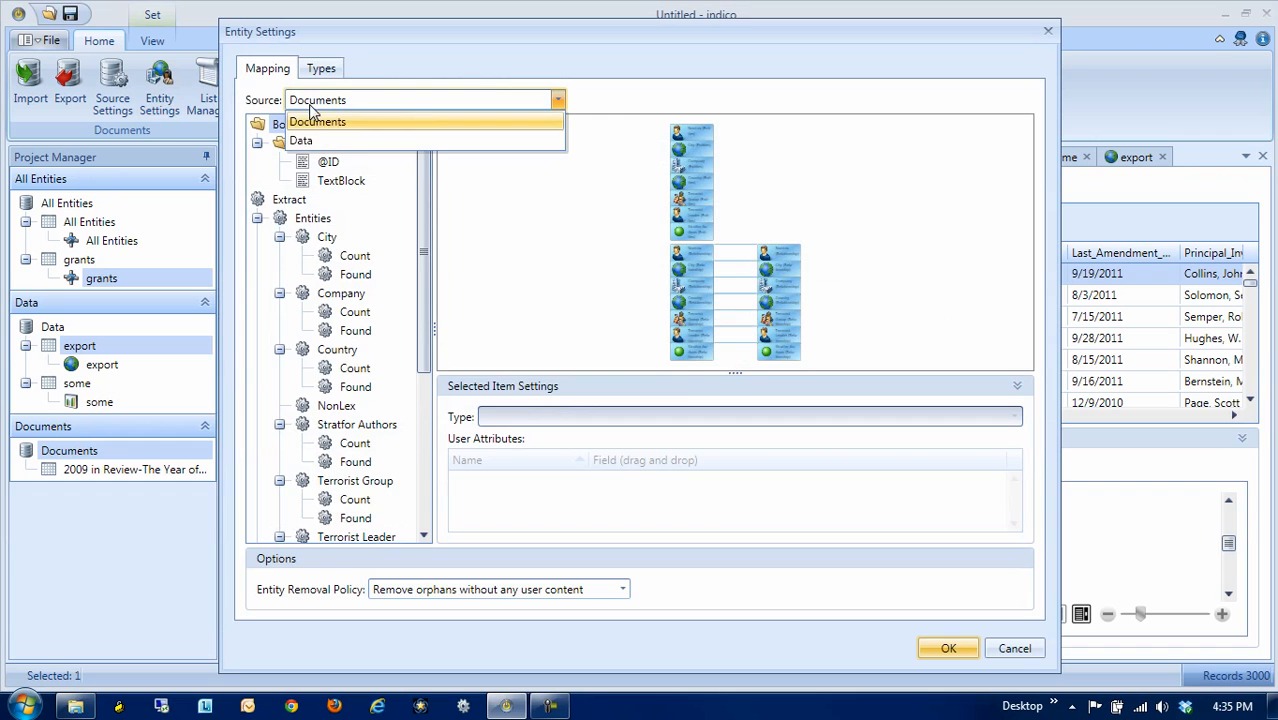
pyautogui.click(317, 138)
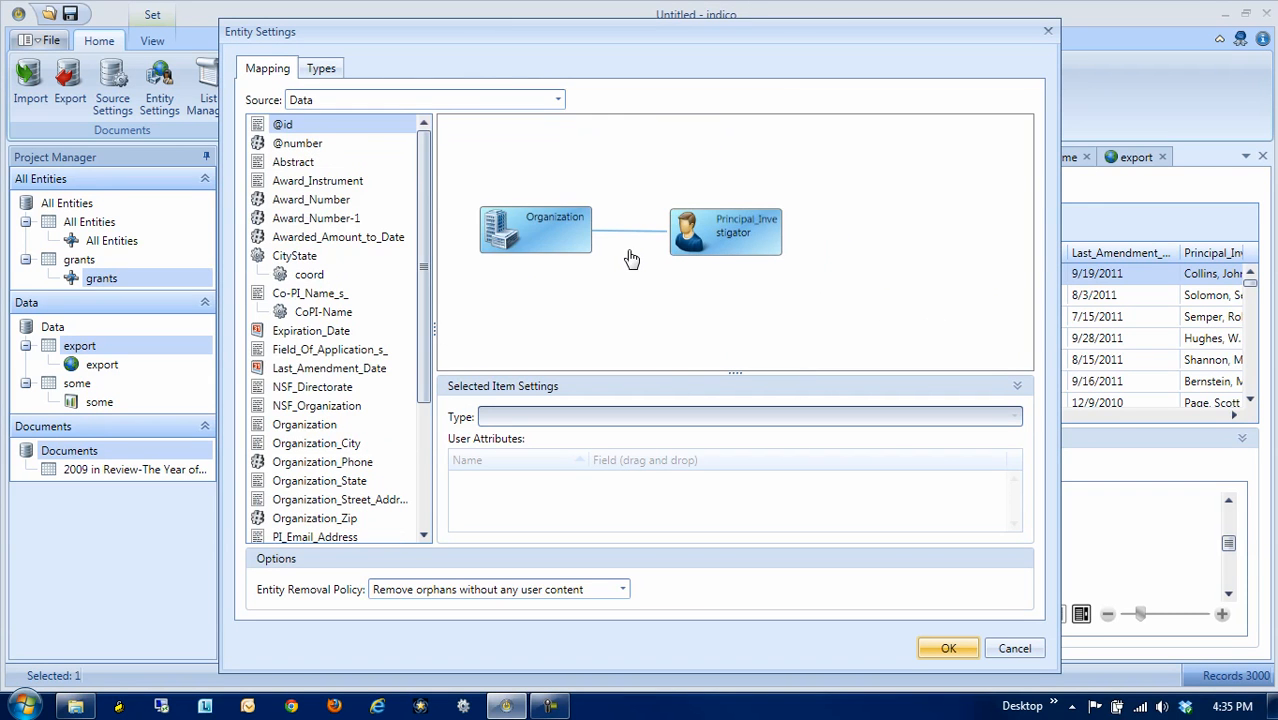
pyautogui.moveTo(330, 316); pyautogui.dragTo(904, 228)
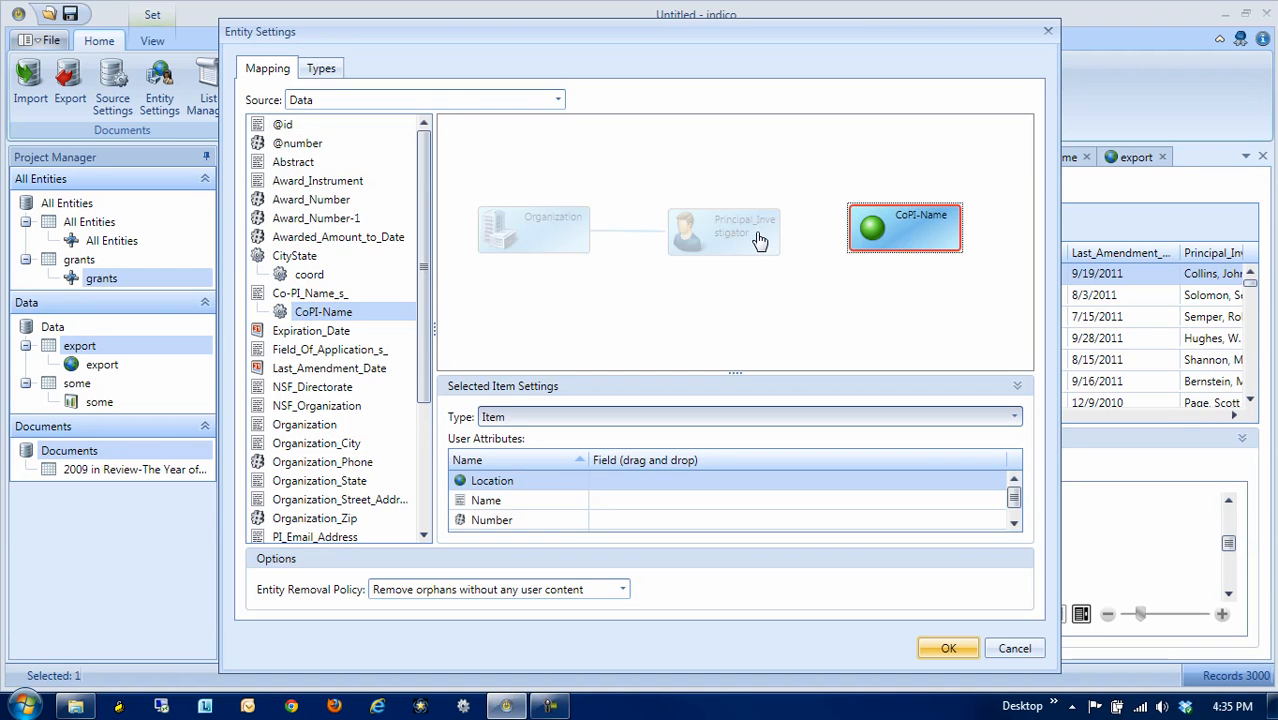
# Replace the Principal_Investigator entity with PI-Name and set its type to Person
pyautogui.click(757, 232)
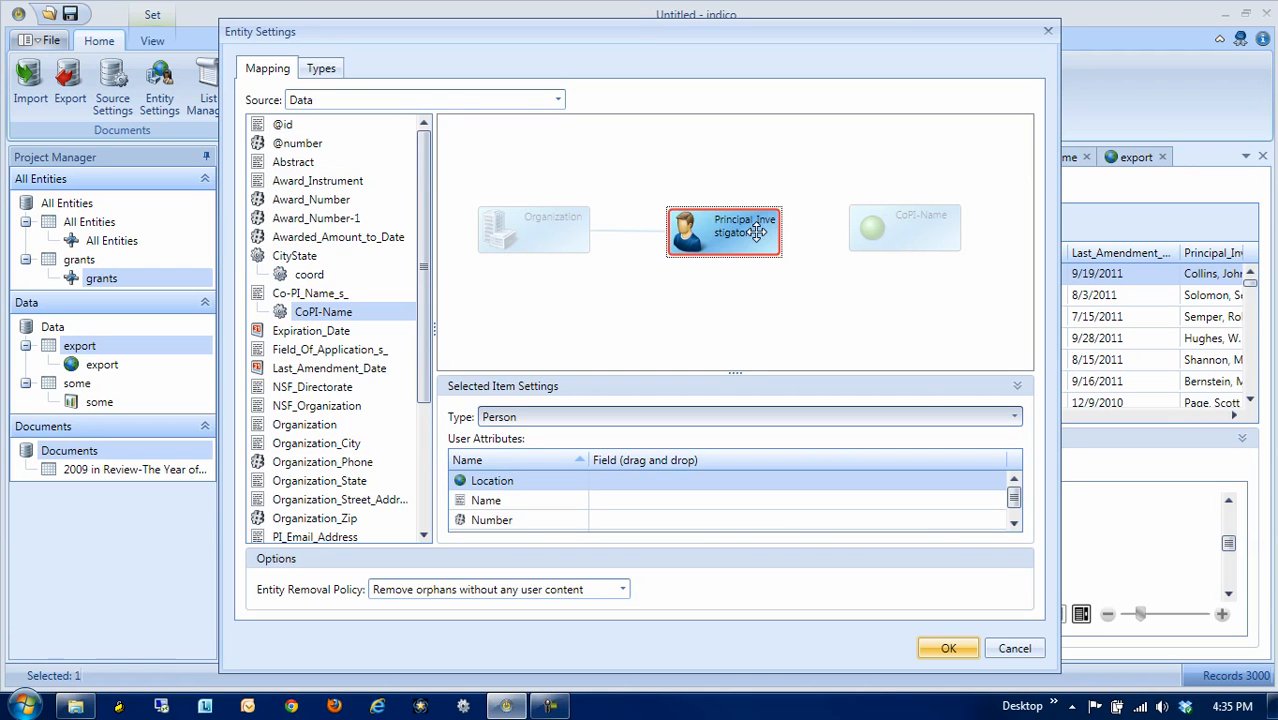
pyautogui.press('Delete')
pyautogui.moveTo(418, 350); pyautogui.dragTo(420, 440)
pyautogui.moveTo(325, 447); pyautogui.dragTo(719, 233)
pyautogui.click(719, 233)
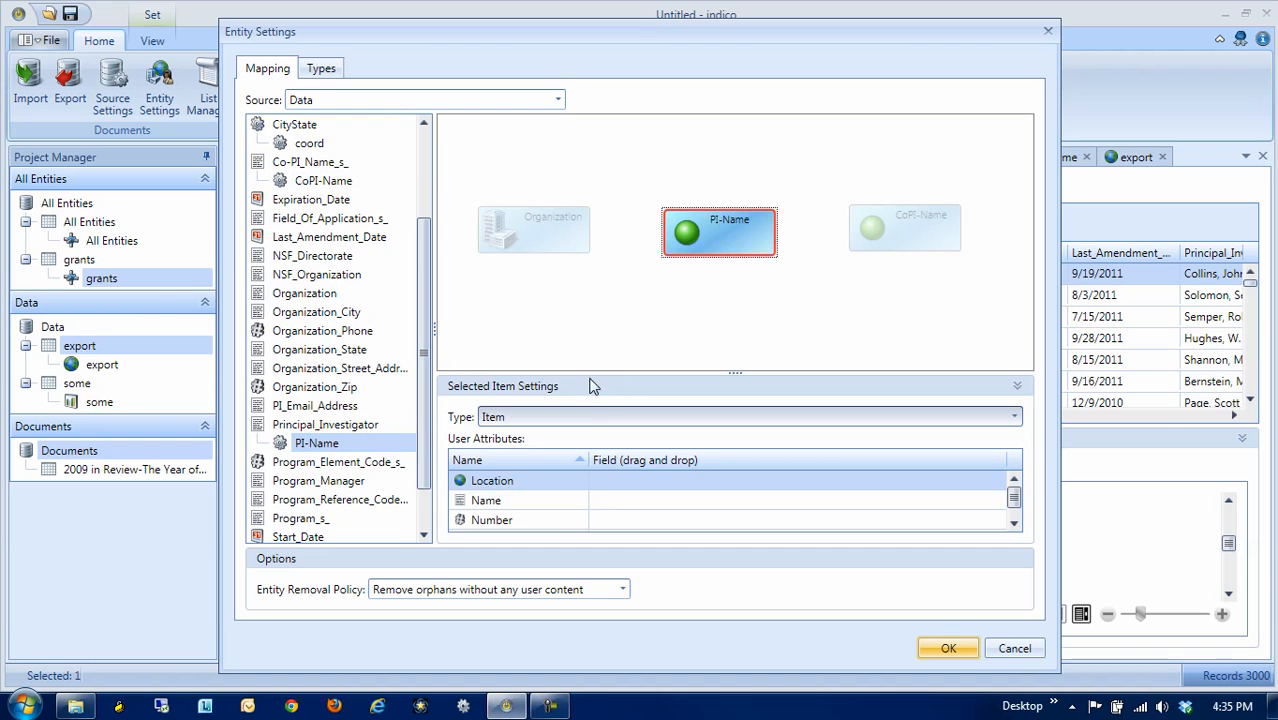
pyautogui.click(590, 413)
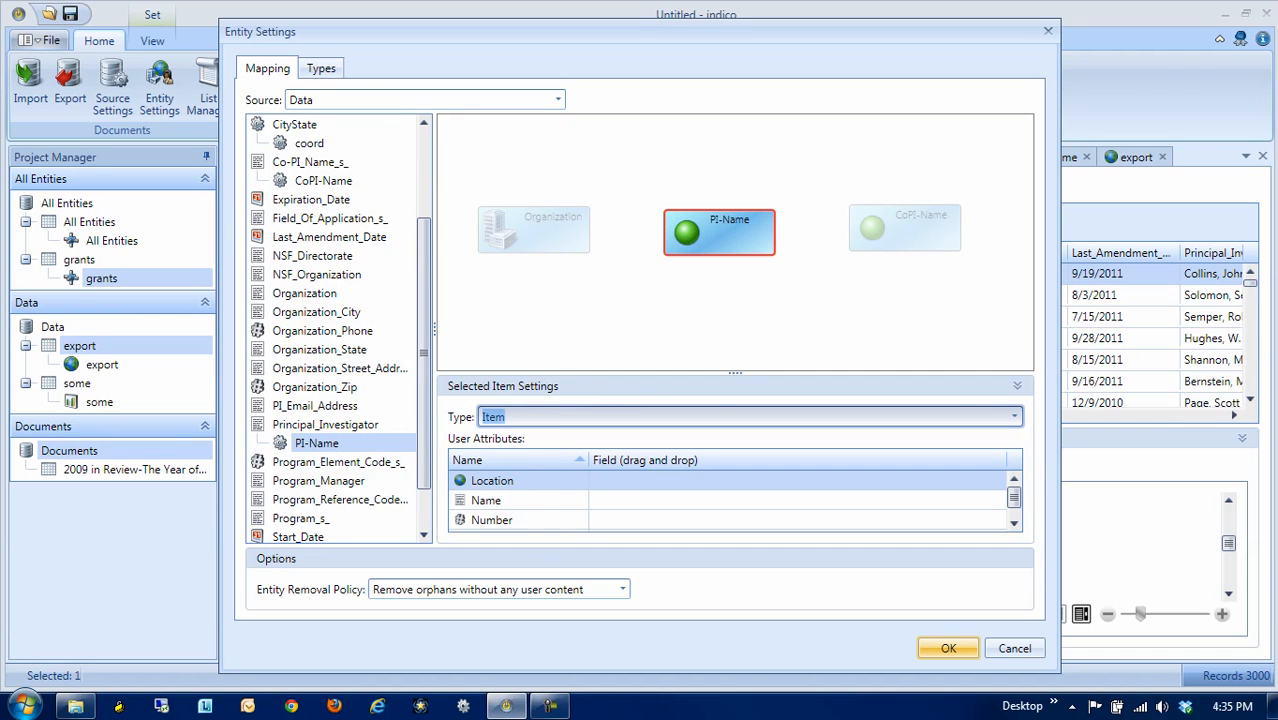
pyautogui.write('Person')
pyautogui.press('Return')
# Set the CoPI-Name entity's type to Person and link Organization to PI-Name and PI-Name to CoPI-Name
pyautogui.click(905, 240)
pyautogui.click(555, 417)
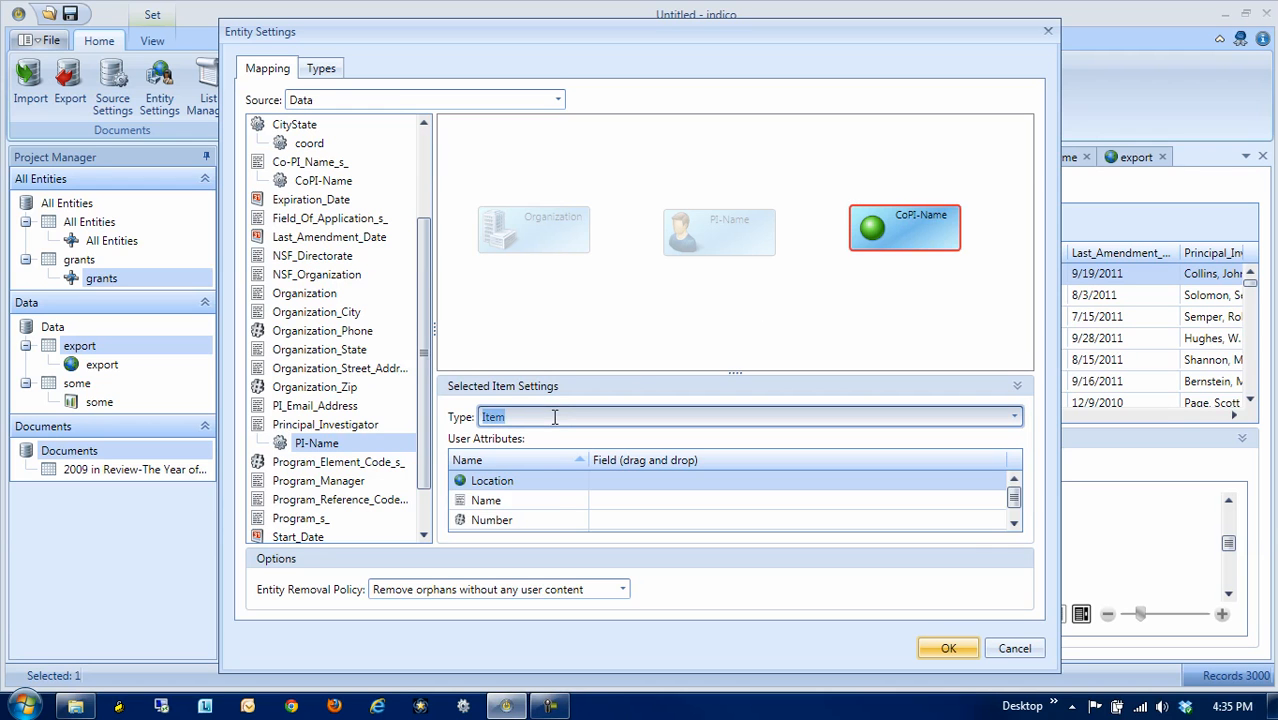
pyautogui.write('P')
pyautogui.press('Return')
pyautogui.moveTo(528, 241); pyautogui.dragTo(897, 226)
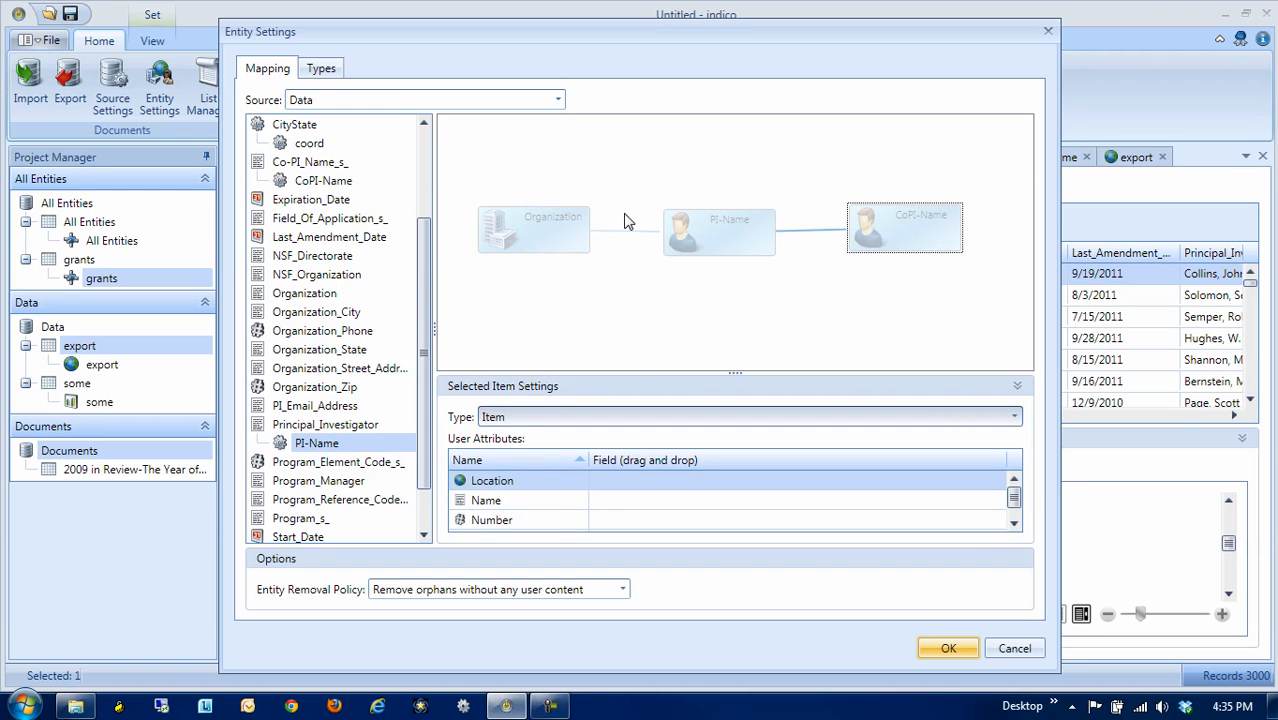
# Map the Organization entity's Location to coord, Name to Organization and Time to Expiration_Date
pyautogui.click(533, 230)
pyautogui.moveTo(728, 372); pyautogui.dragTo(722, 292)
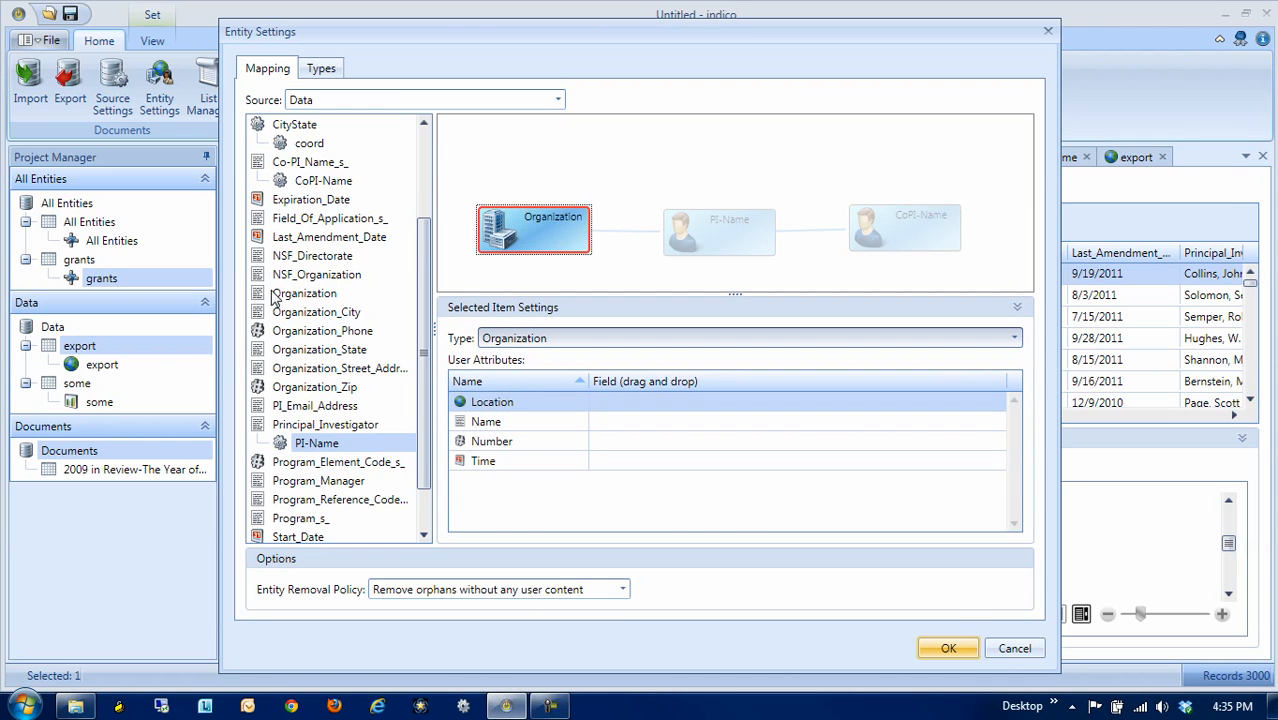
pyautogui.moveTo(318, 148); pyautogui.dragTo(634, 404)
pyautogui.moveTo(322, 296); pyautogui.dragTo(605, 441)
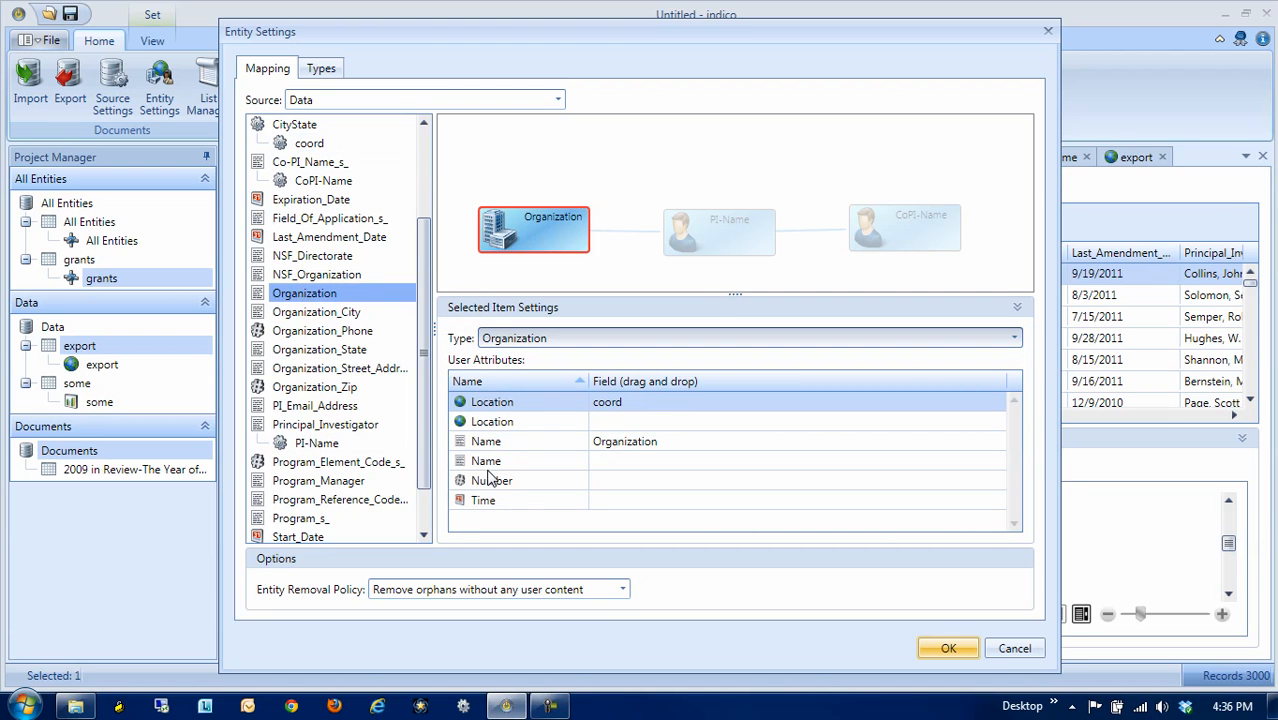
pyautogui.moveTo(300, 206); pyautogui.dragTo(626, 500)
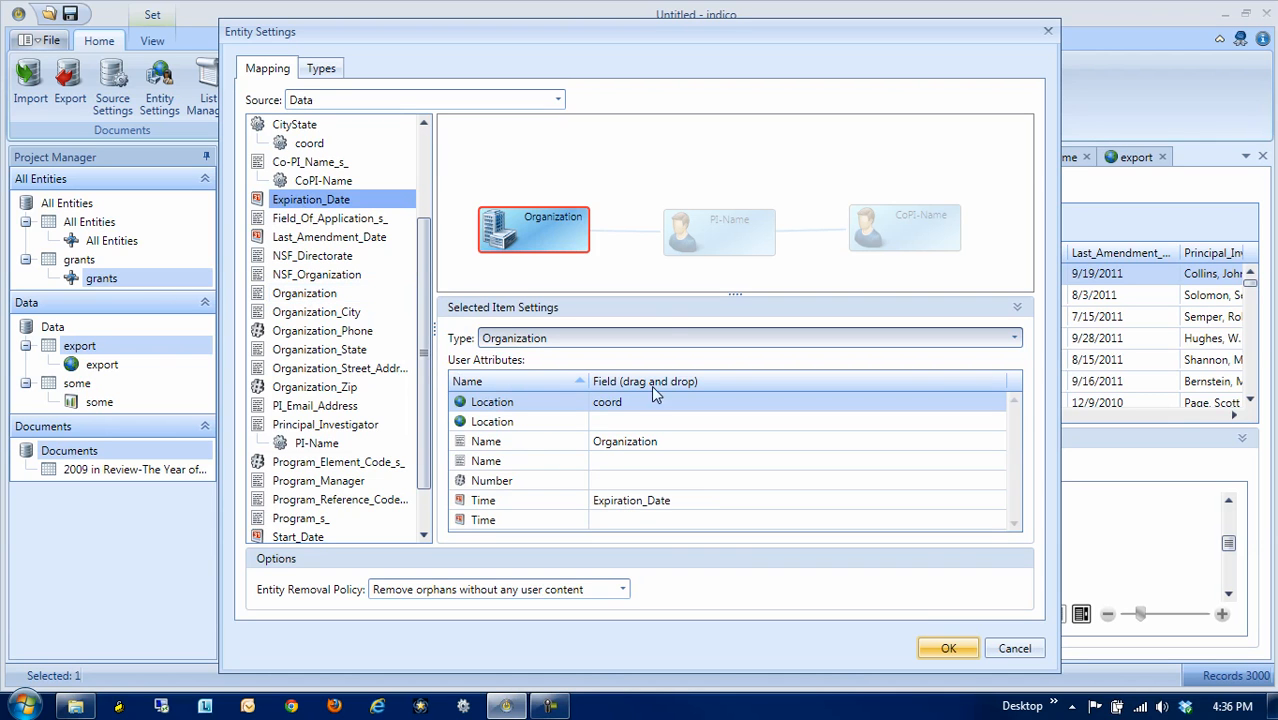
# Map the PI-Name entity's Location attribute to coord and its Time attribute to Expiration_Date
pyautogui.click(707, 249)
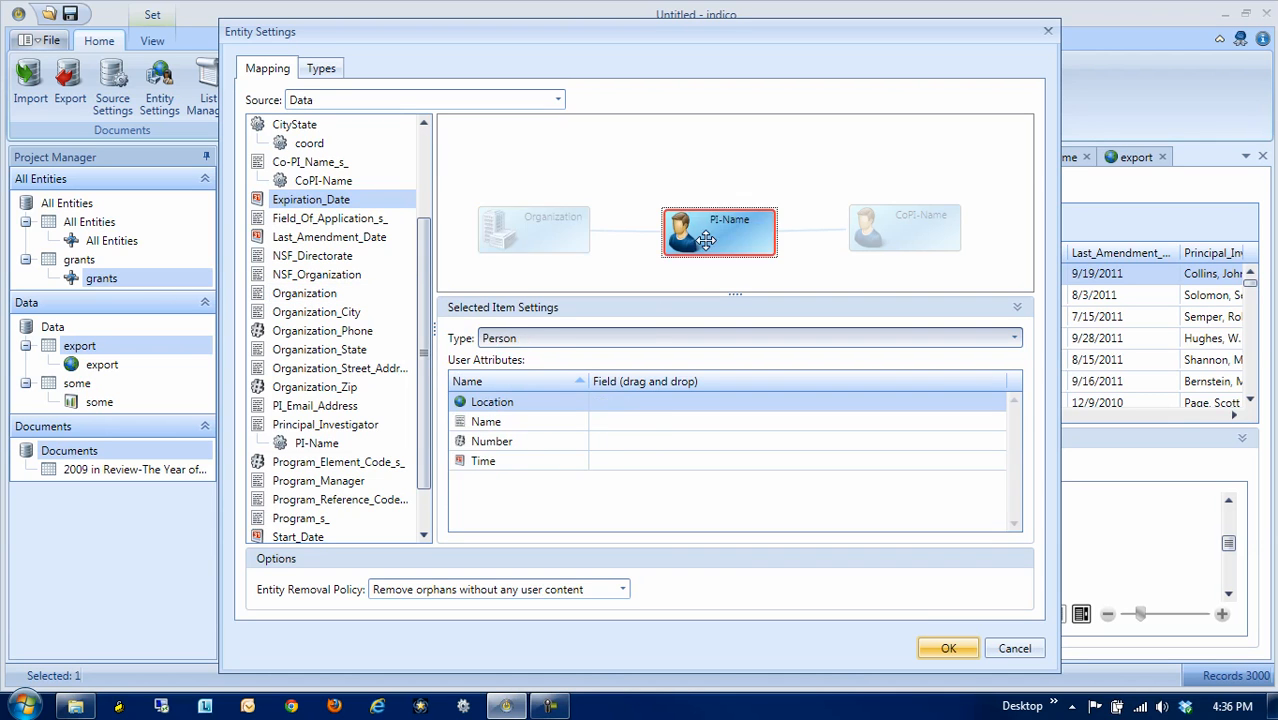
pyautogui.click(310, 144)
pyautogui.moveTo(309, 146); pyautogui.dragTo(614, 410)
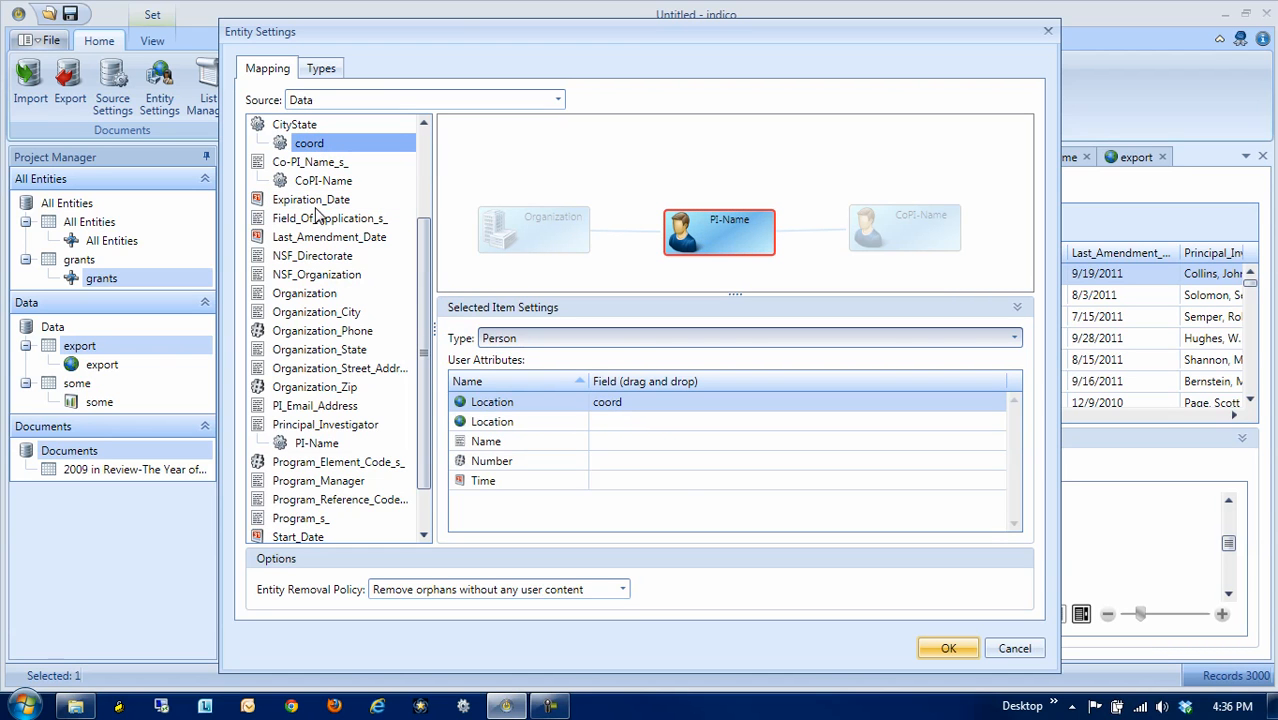
pyautogui.moveTo(315, 202); pyautogui.dragTo(680, 482)
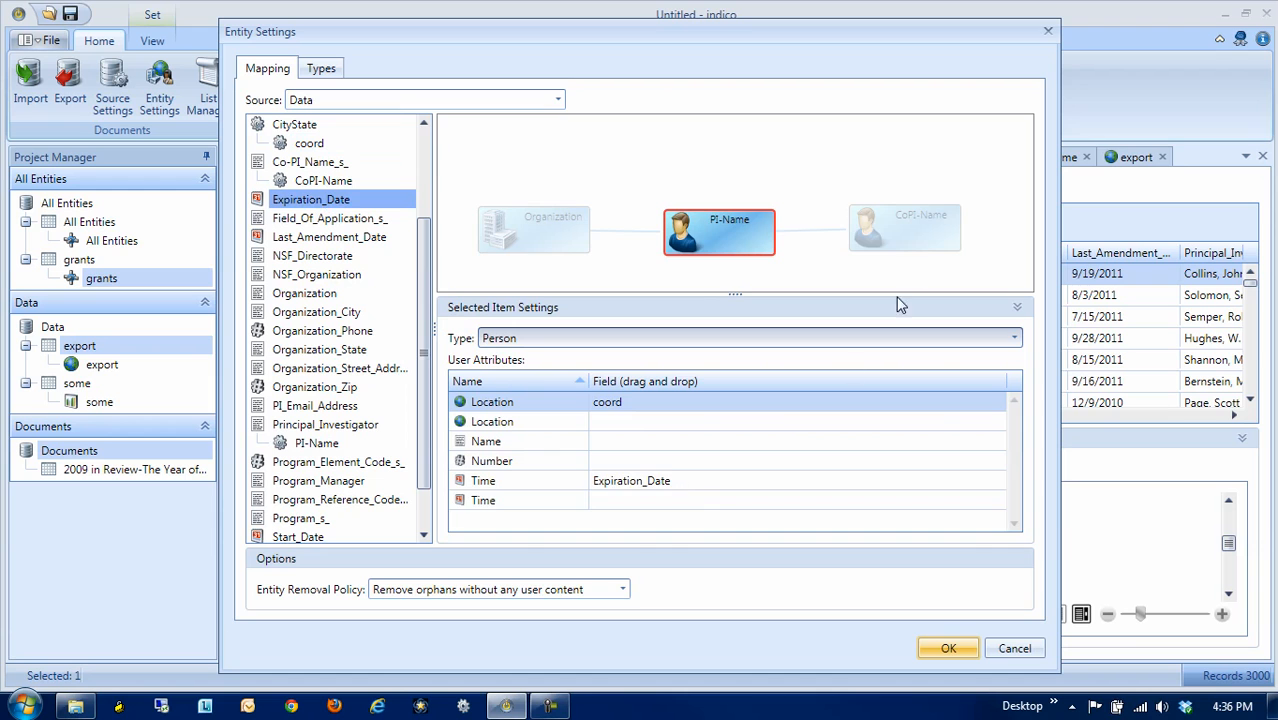
# Map the CoPI-Name entity's Location to coord and Time to Expiration_Date, and apply the entity settings
pyautogui.click(917, 241)
pyautogui.moveTo(309, 145); pyautogui.dragTo(618, 413)
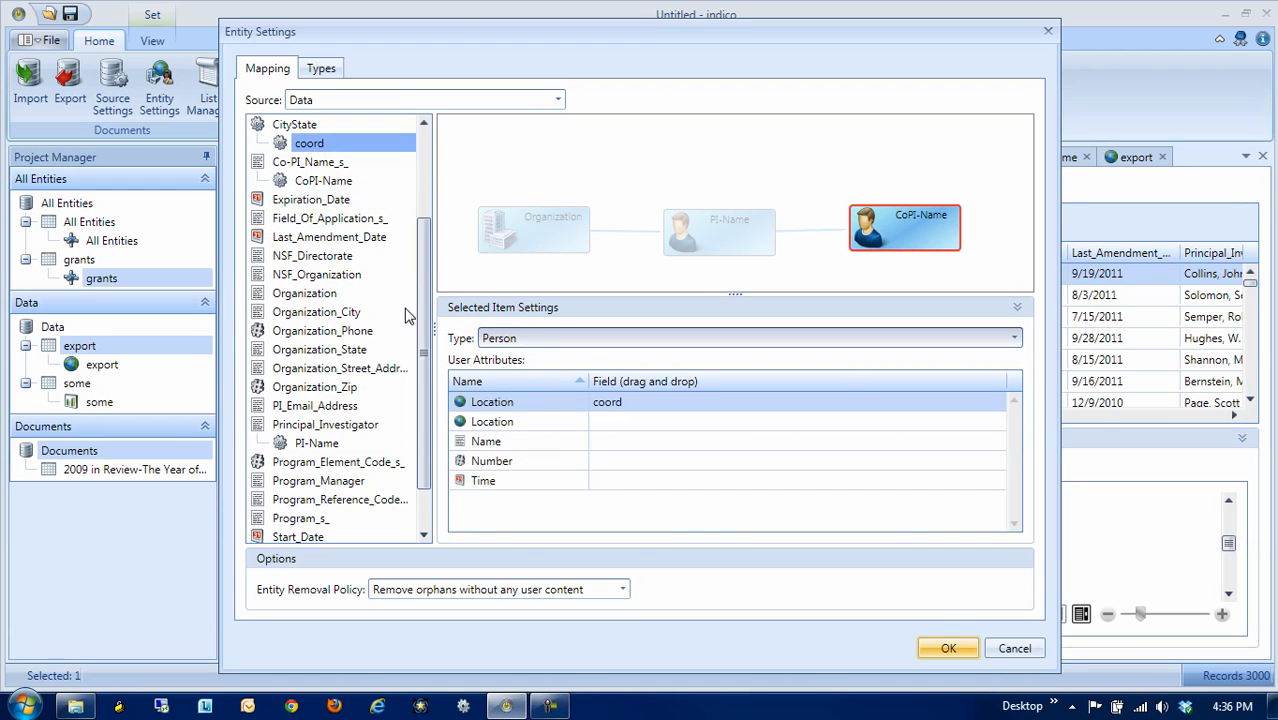
pyautogui.moveTo(320, 202); pyautogui.dragTo(660, 484)
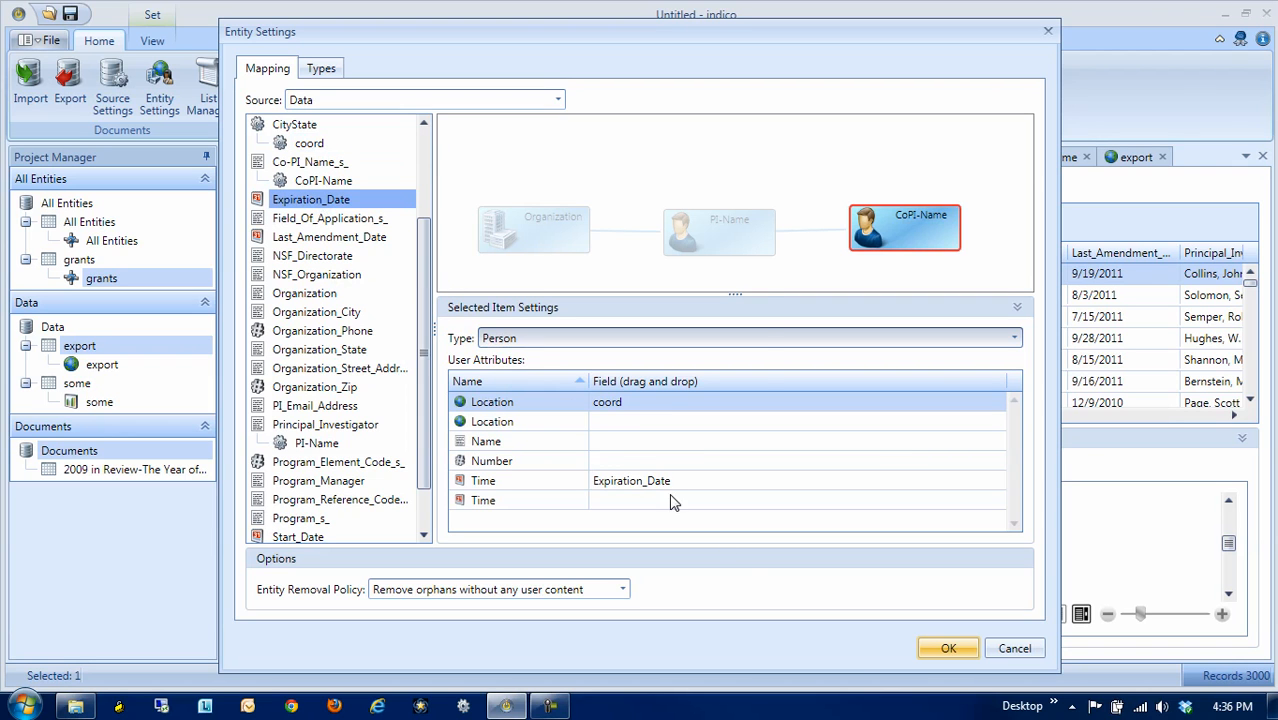
pyautogui.click(935, 651)
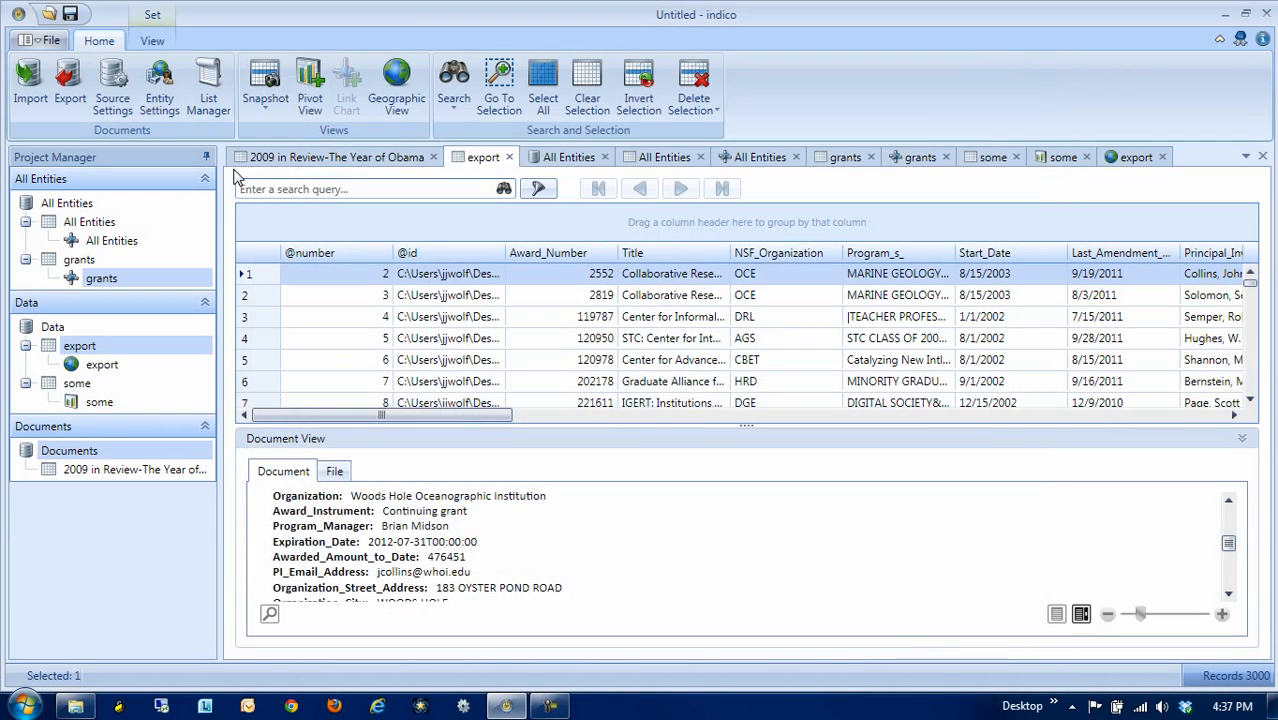
# Create an entity-set named grants-with-PIs from the export data set
pyautogui.click(152, 41)
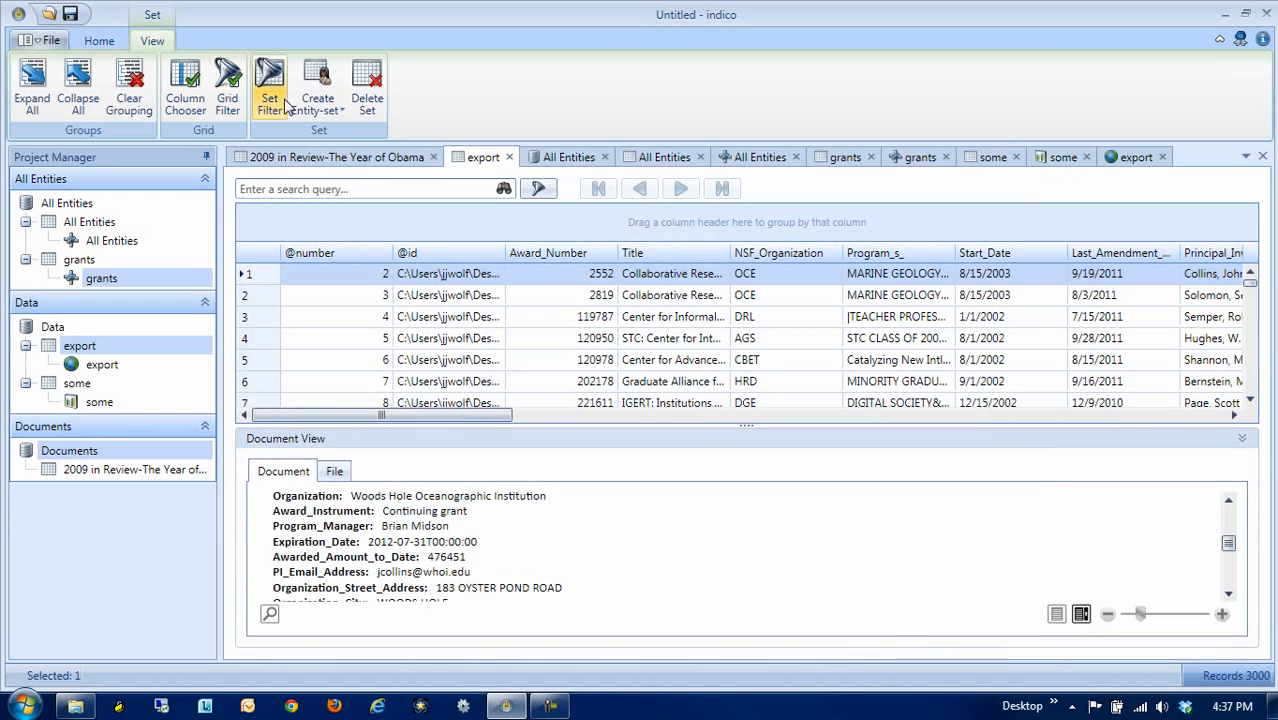
pyautogui.click(316, 92)
pyautogui.click(352, 159)
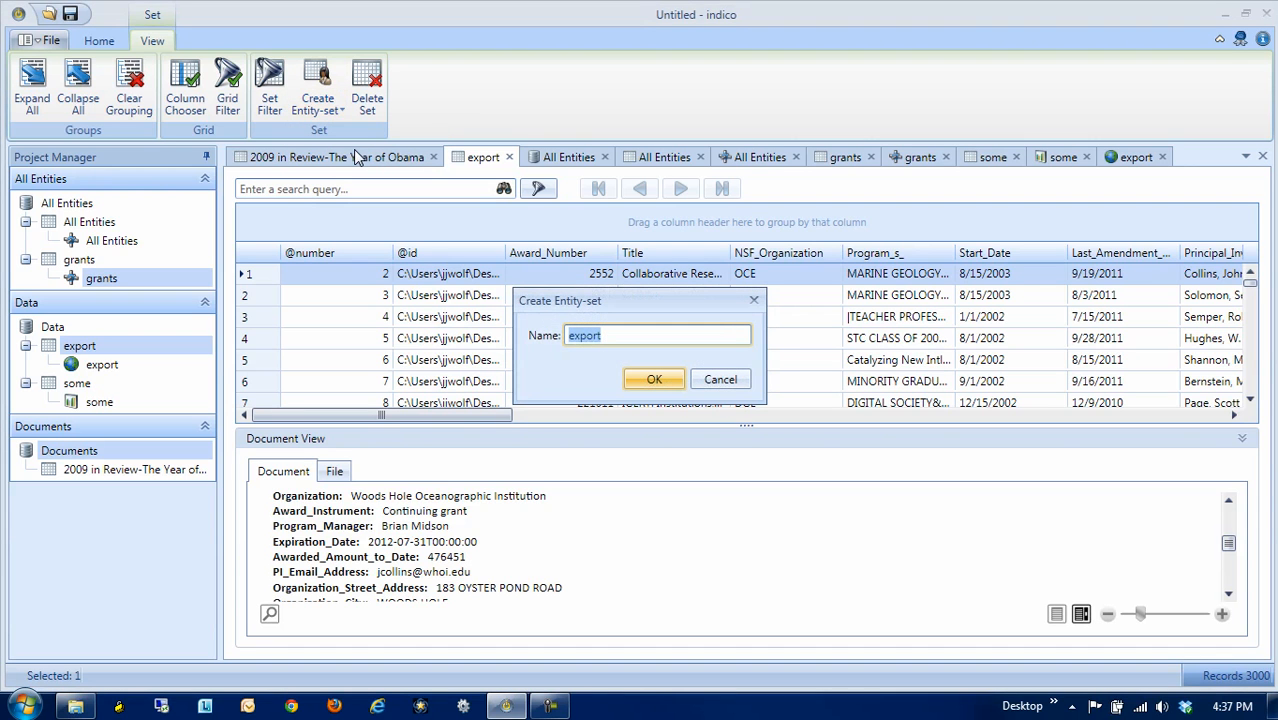
pyautogui.write('grants-with-')
pyautogui.press('Return')
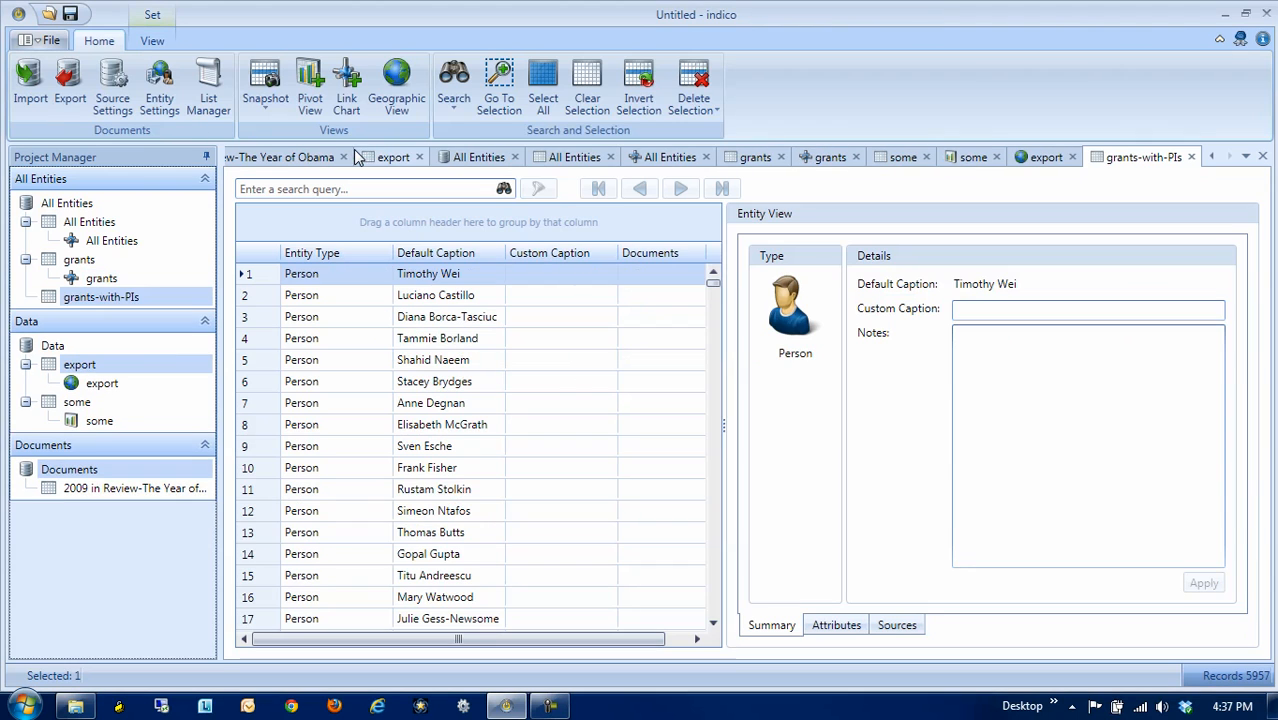
# Build a link chart of the grants-with-PIs set and inspect a person's details near the University of Michigan Ann Arbor node
pyautogui.click(347, 90)
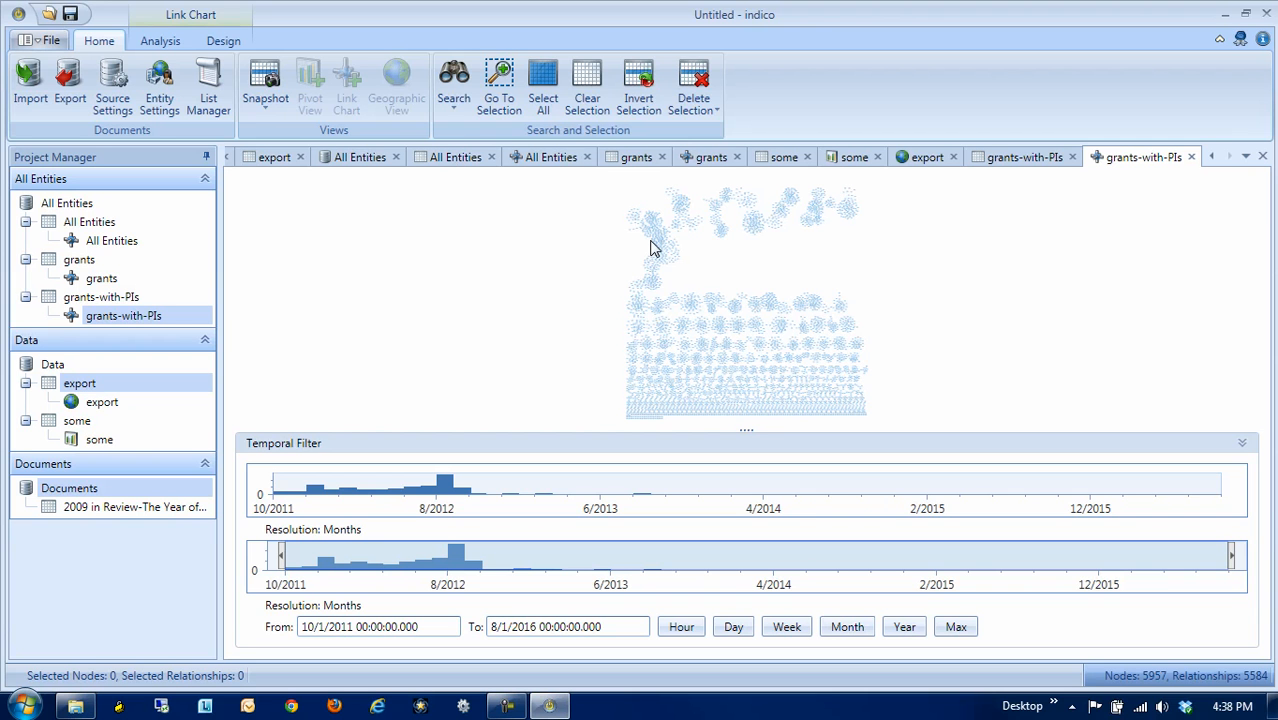
pyautogui.scroll(5, 650, 249)
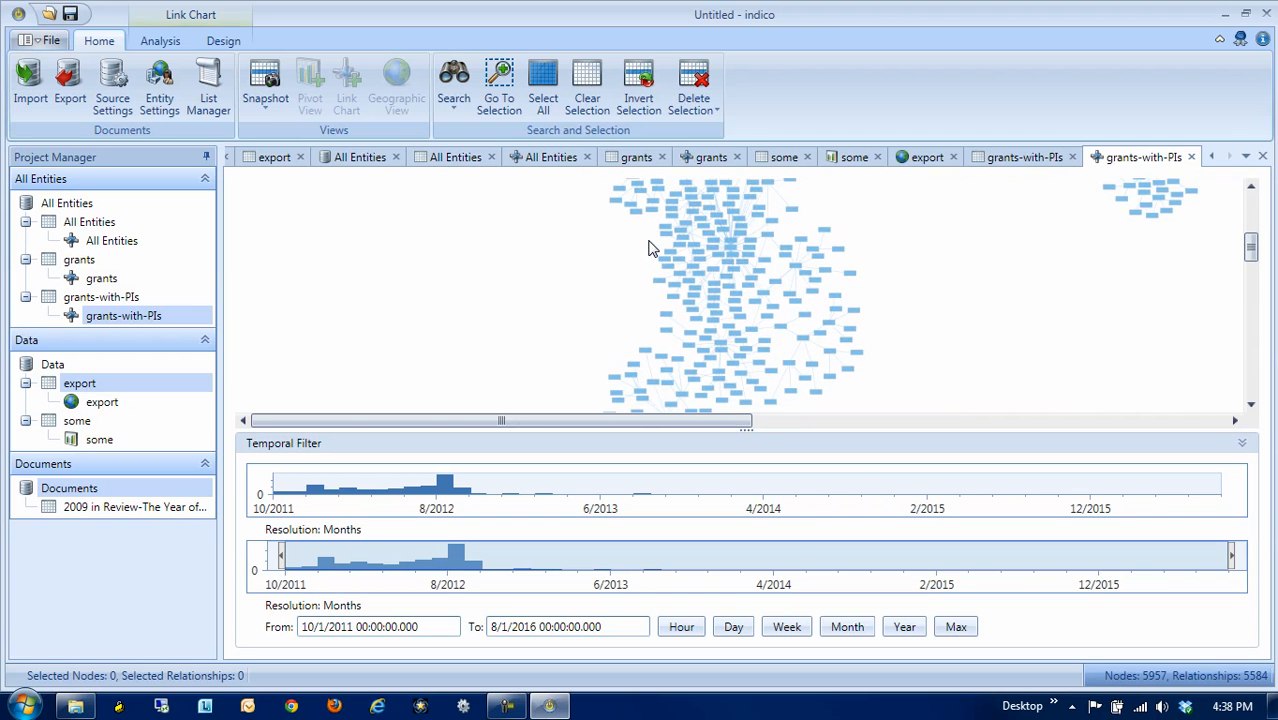
pyautogui.scroll(5, 650, 249)
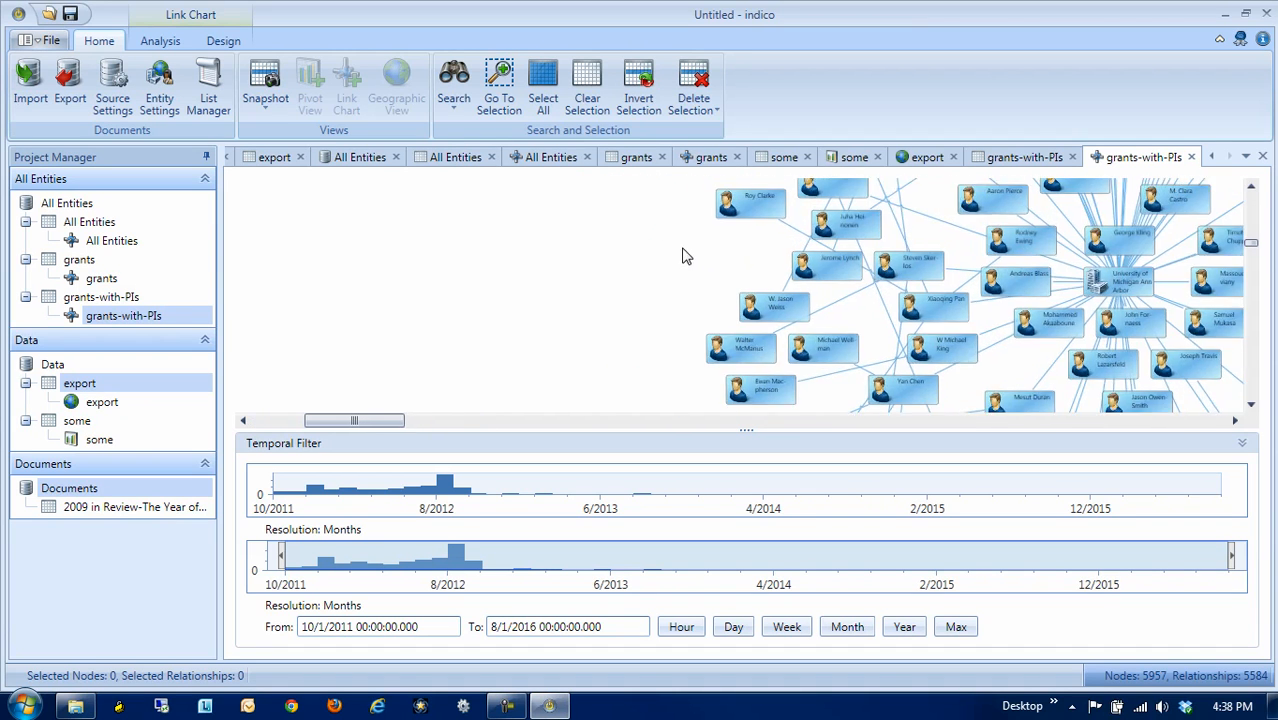
pyautogui.moveTo(696, 265); pyautogui.dragTo(456, 354)
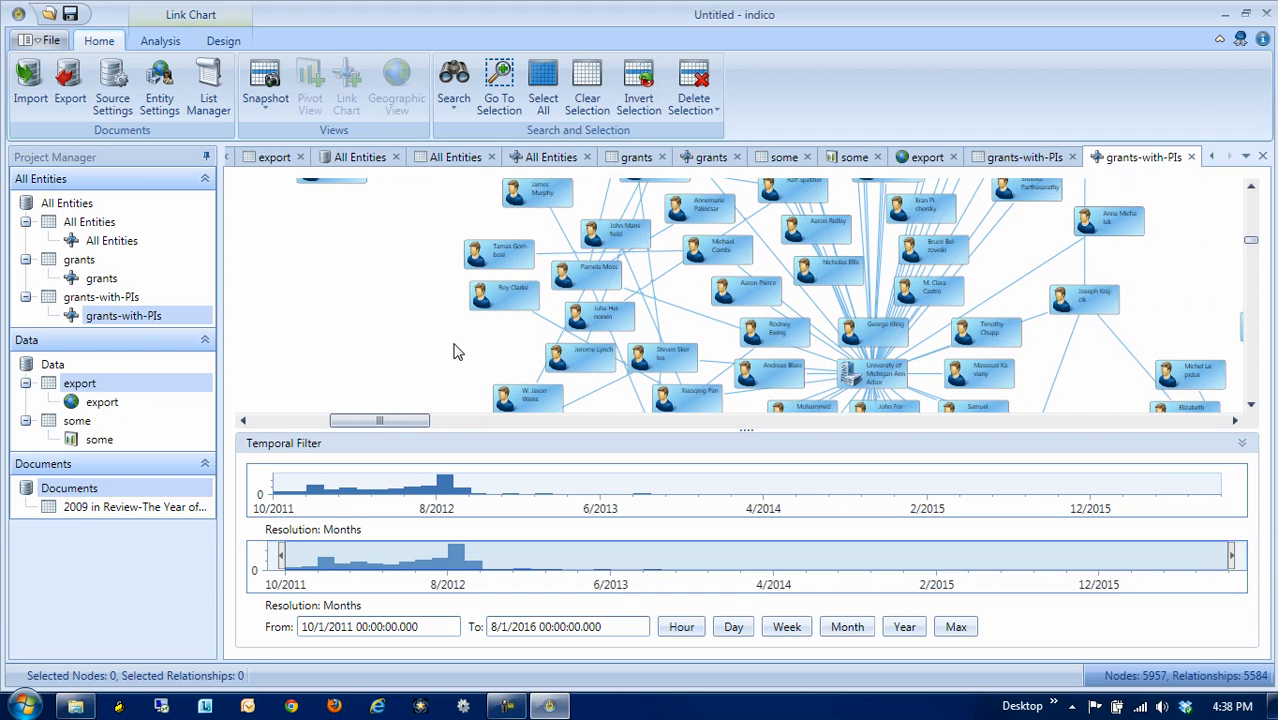
pyautogui.moveTo(675, 366)
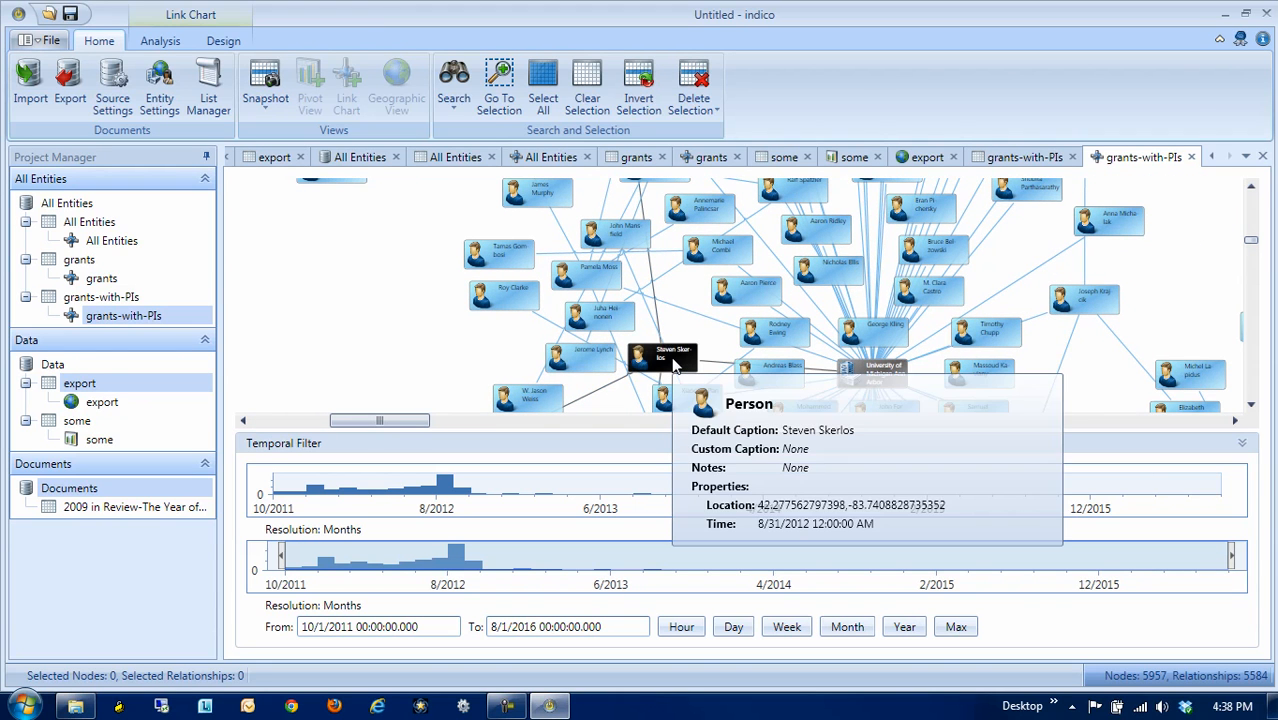
pyautogui.scroll(1, 675, 366)
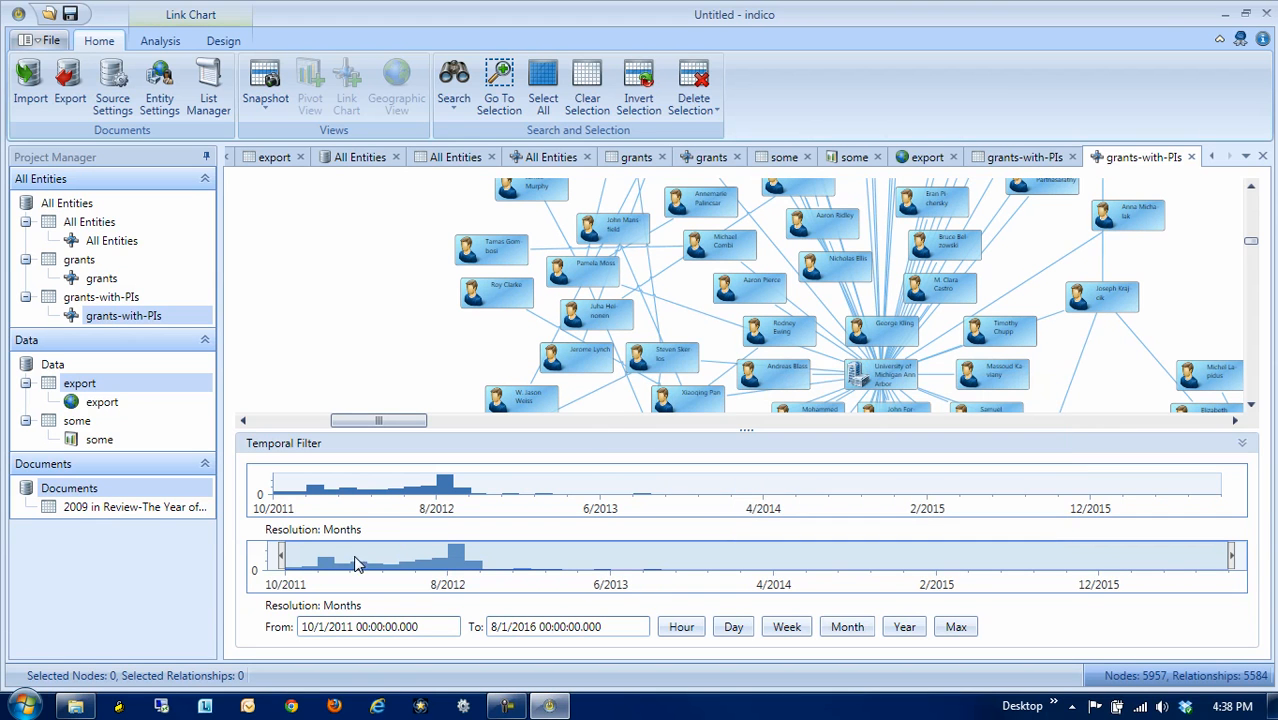
# Filter the link chart's time range to start at about 1/1/2013 and examine the cluster around Washington State University
pyautogui.moveTo(282, 560); pyautogui.dragTo(527, 560)
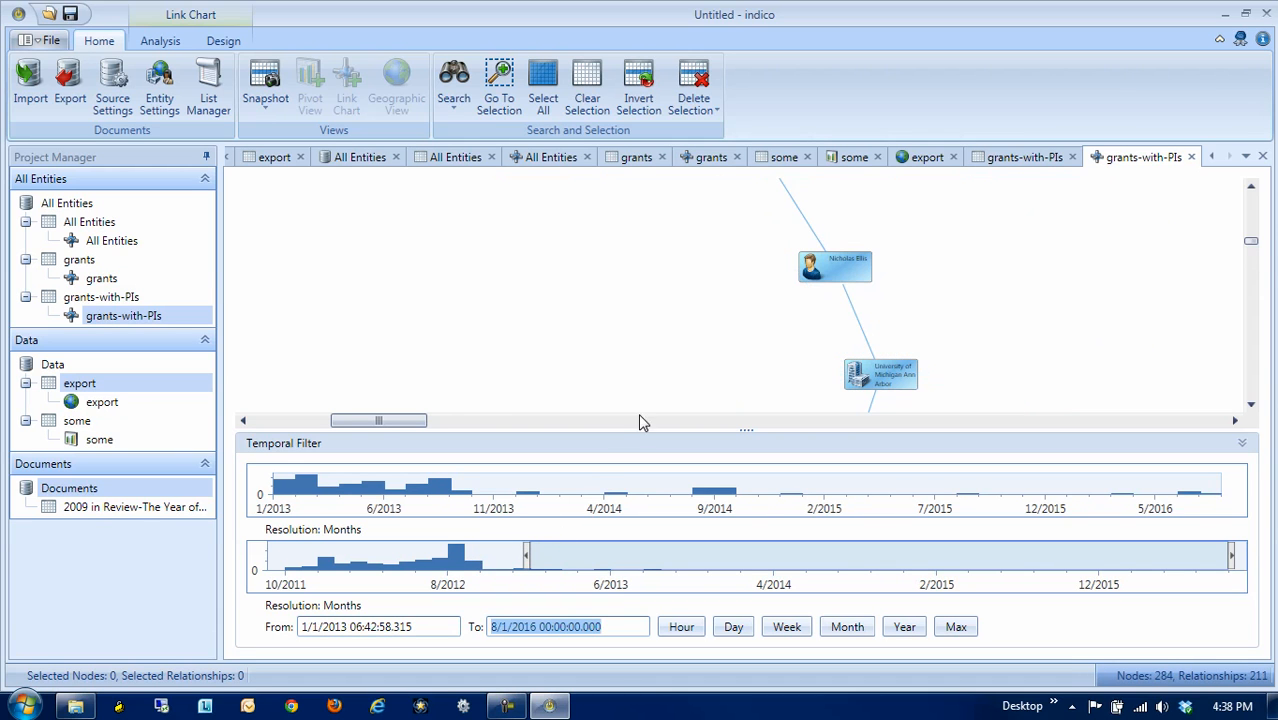
pyautogui.scroll(-6, 700, 333)
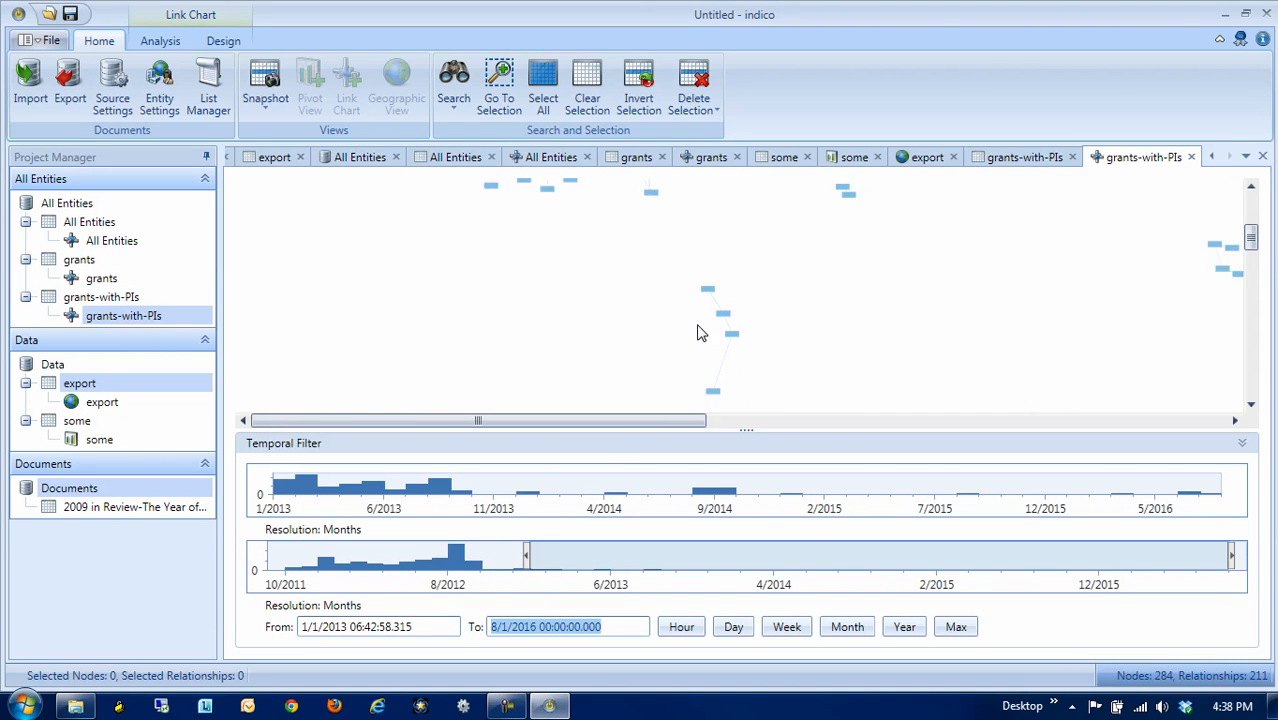
pyautogui.scroll(-3, 793, 298)
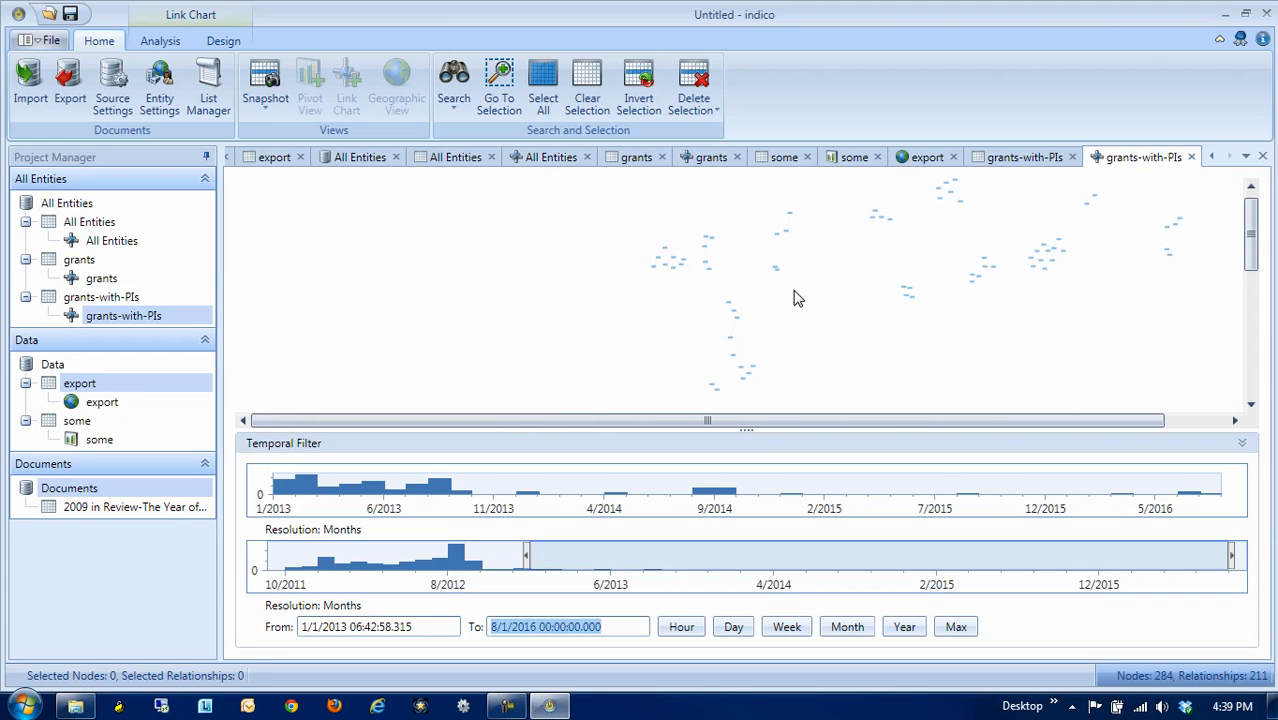
pyautogui.scroll(5, 1047, 260)
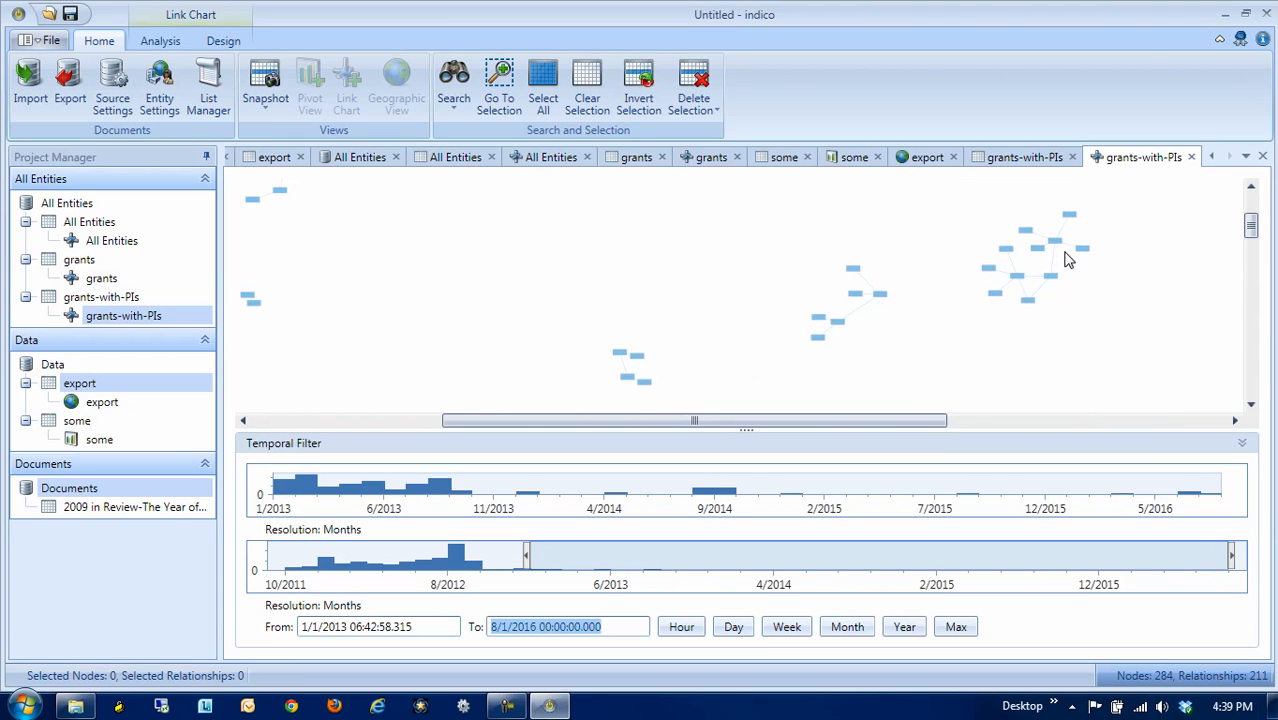
pyautogui.scroll(5, 1050, 320)
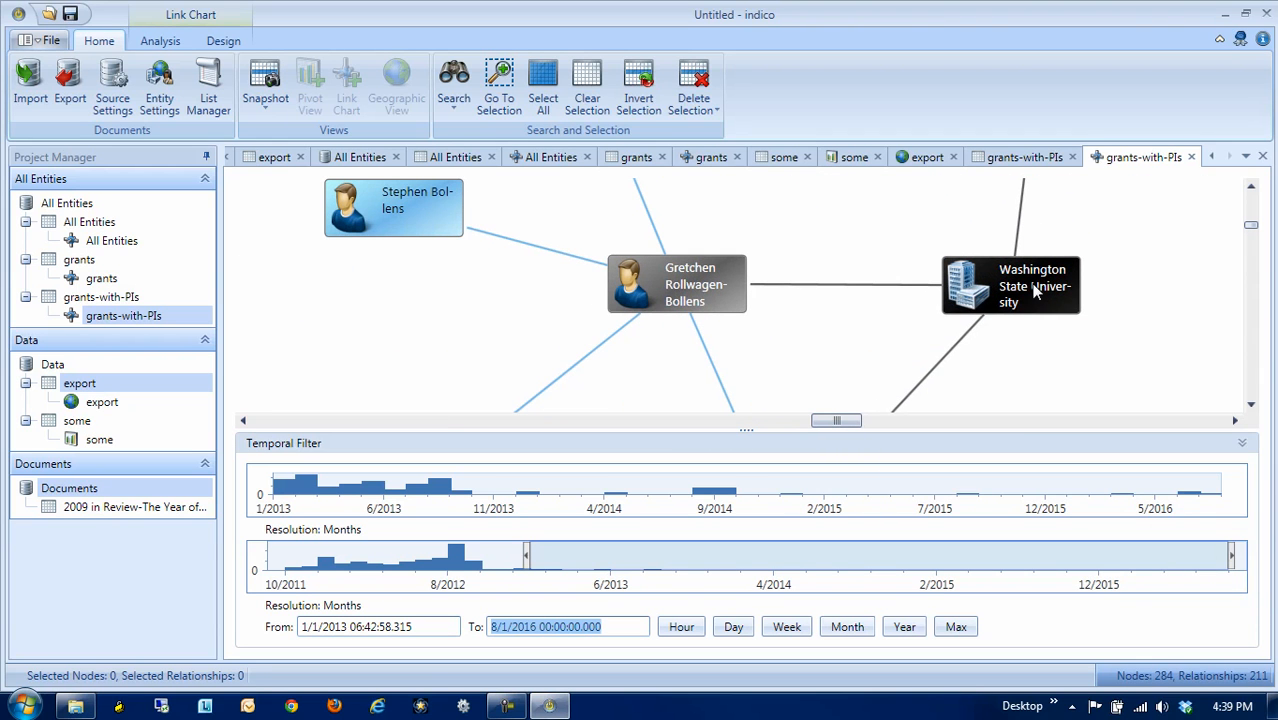
pyautogui.moveTo(1035, 290)
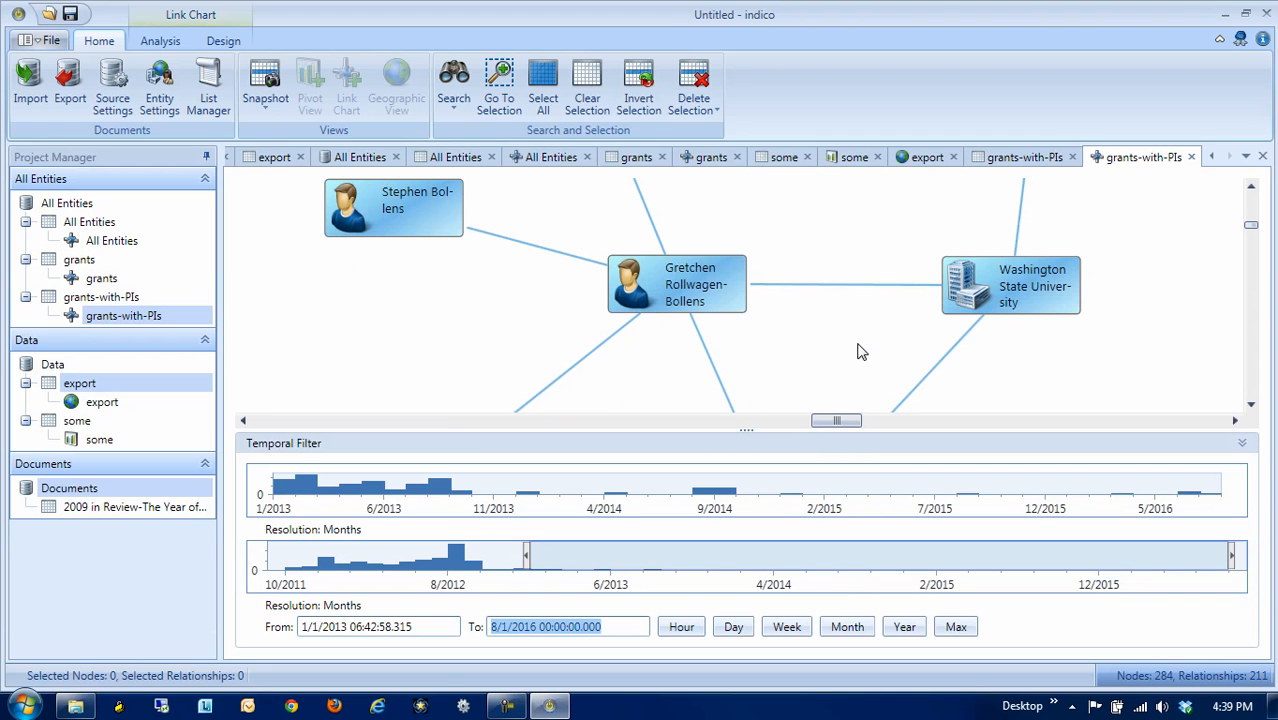
# Snapshot all the filtered chart's entities as a set named grants exp 2013 and create a geographic view of it
pyautogui.hotkey('ctrl', 'a')
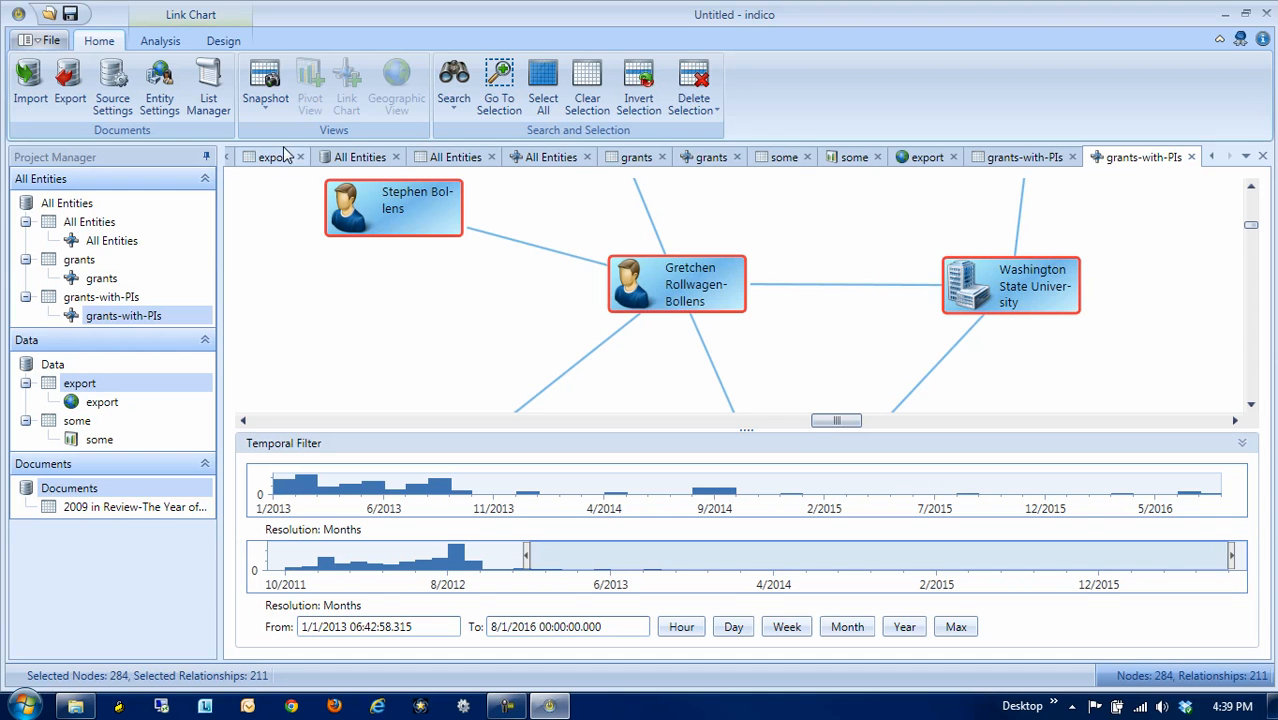
pyautogui.click(272, 113)
pyautogui.click(279, 133)
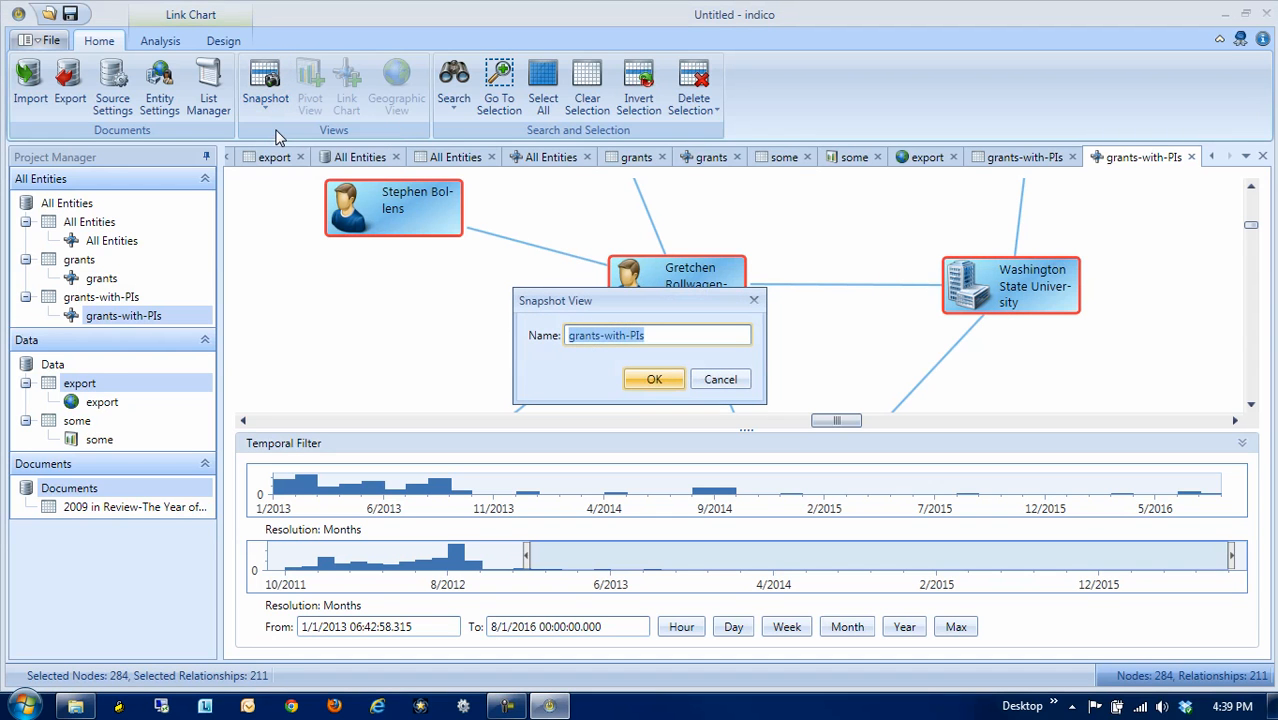
pyautogui.press('BackSpace')
pyautogui.write('grants exp 2013')
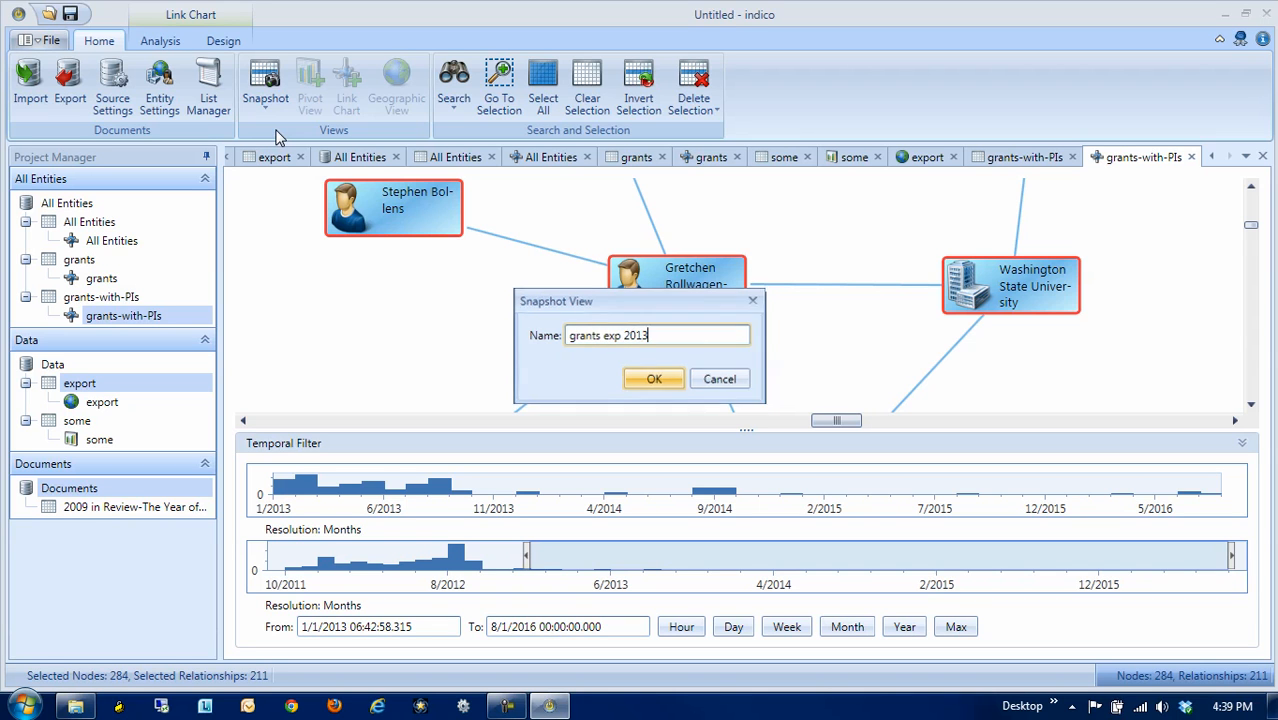
pyautogui.press('Return')
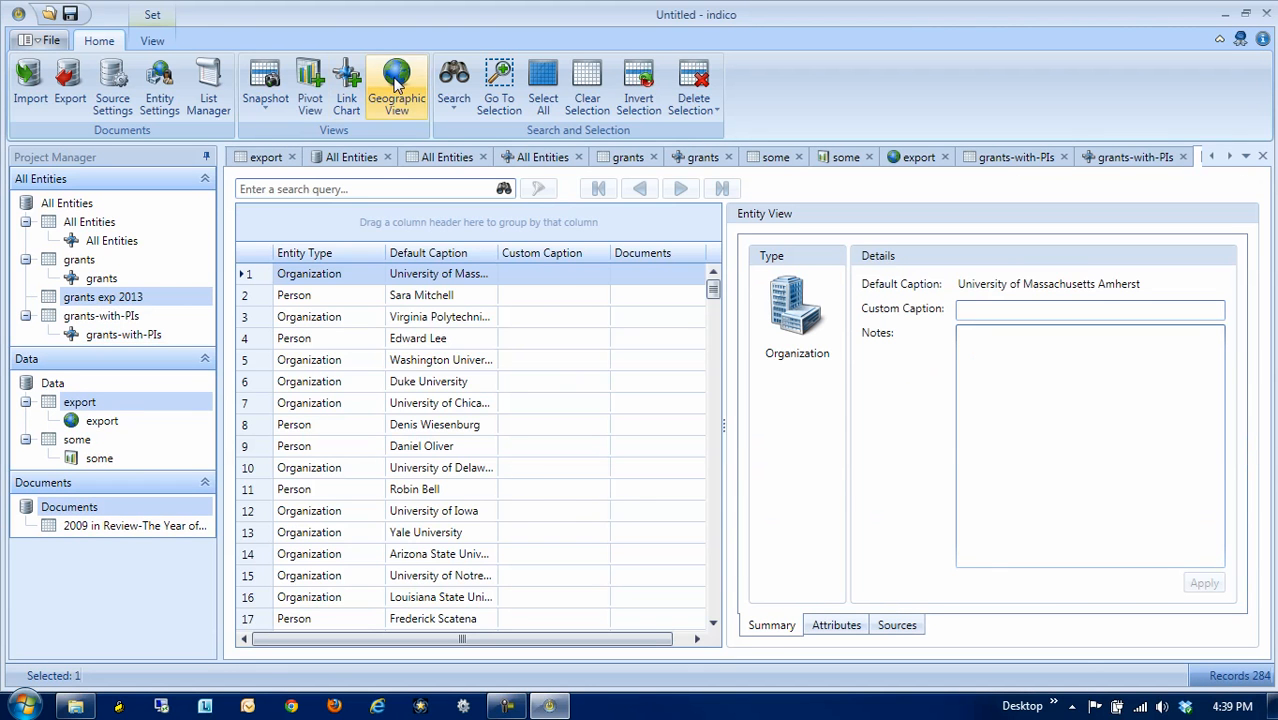
pyautogui.click(396, 83)
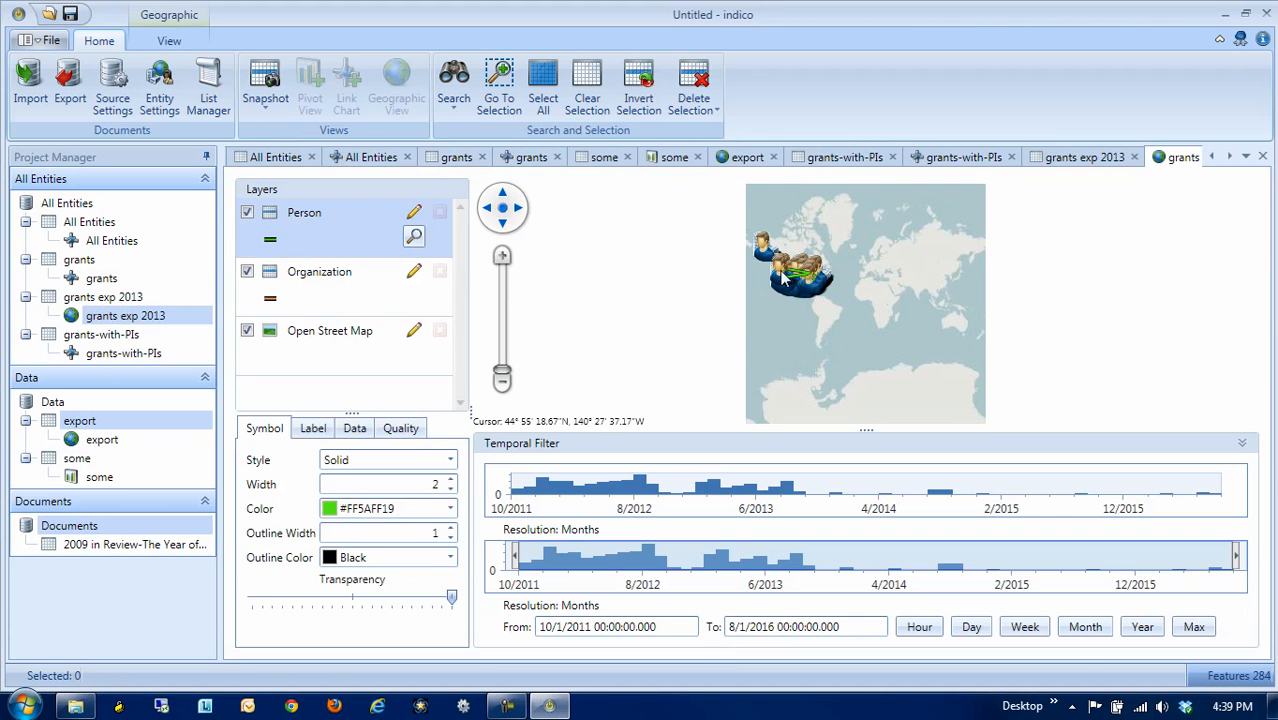